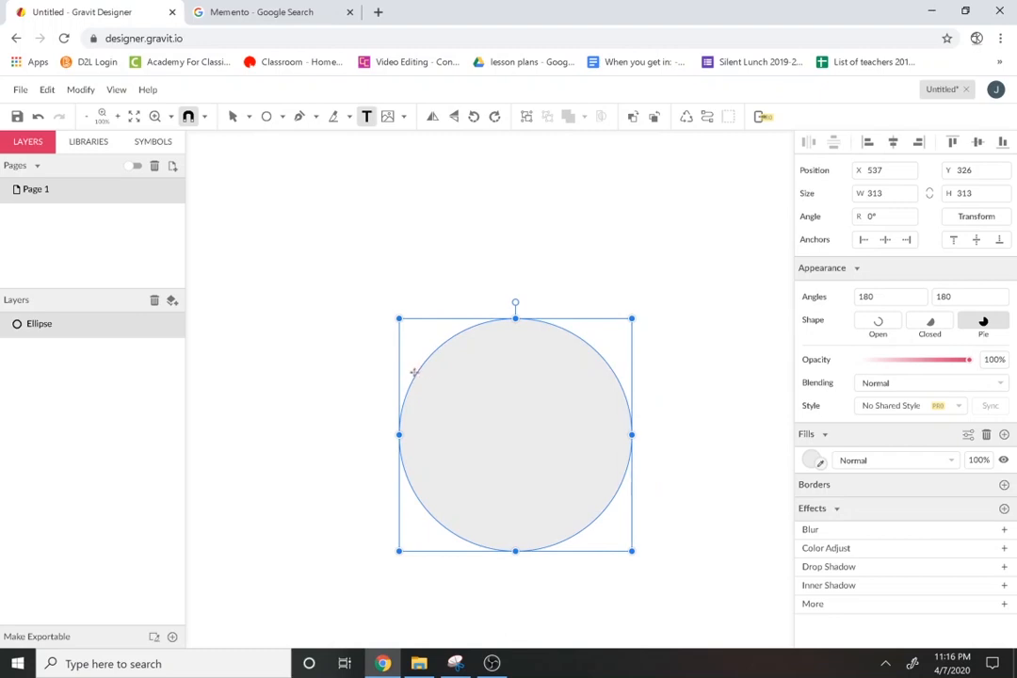
# Attach a new text object to the circle's outline, starting on the left edge slightly above its middle
pyautogui.click(420, 378)
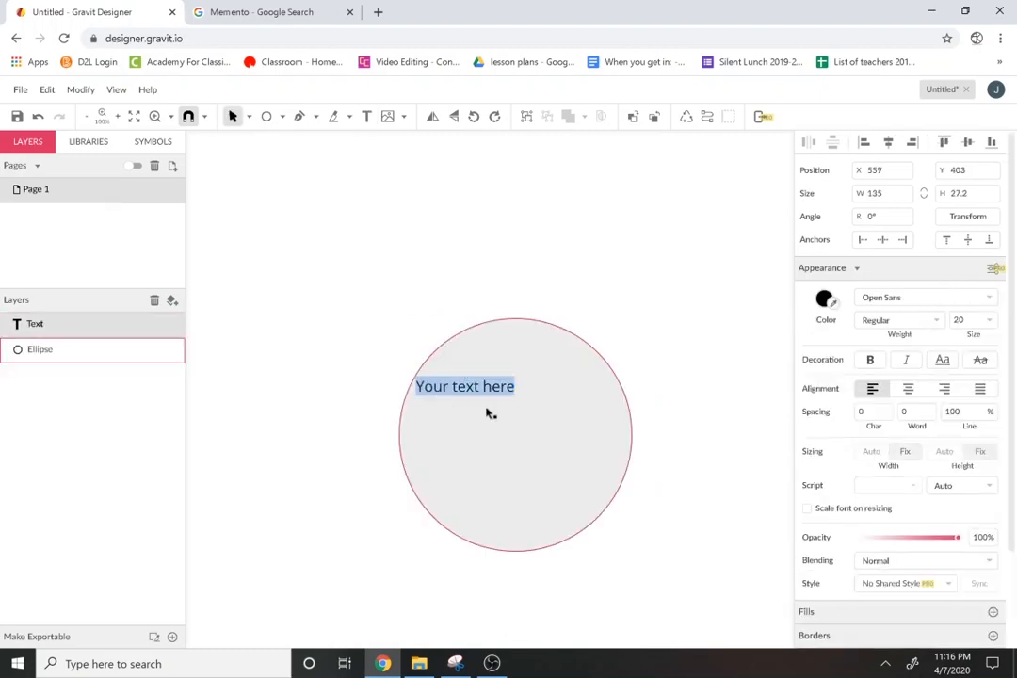
pyautogui.hotkey('ctrl', 'z')
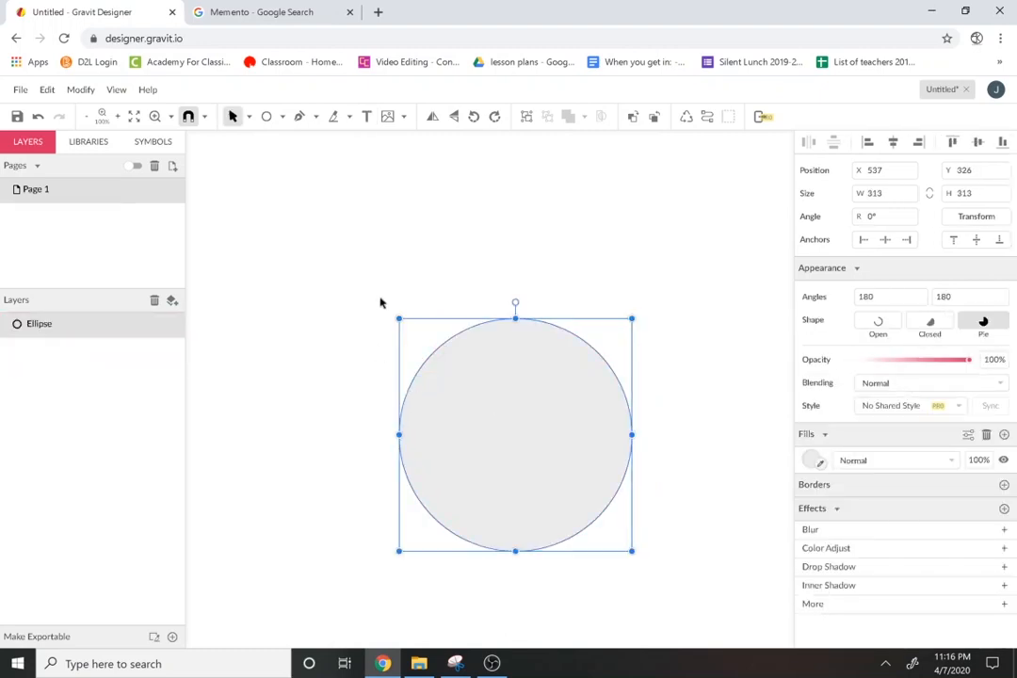
pyautogui.click(367, 116)
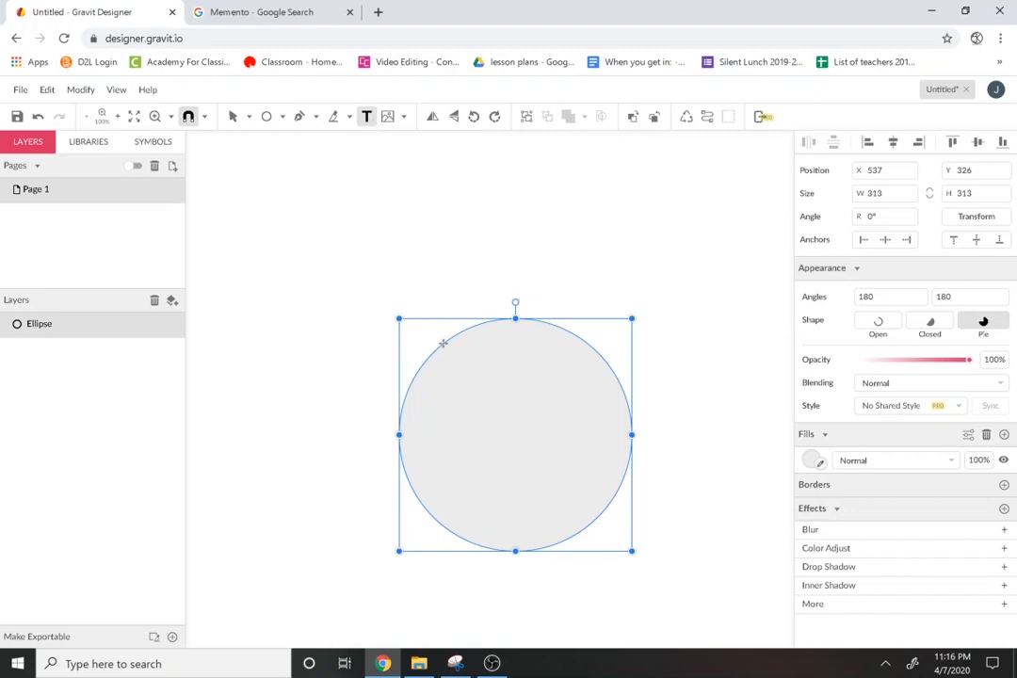
pyautogui.click(400, 410)
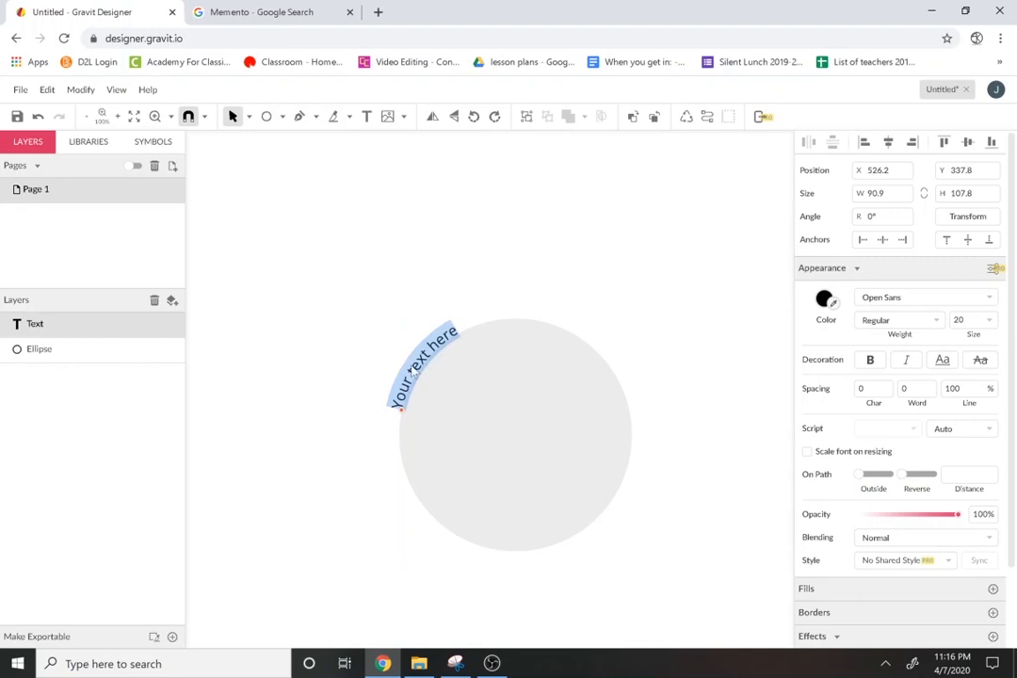
# Replace the placeholder text on the circle with "YOUR COMPAN'YS MOTTO HERE"
pyautogui.write('your ro')
pyautogui.press('BackSpace')
pyautogui.press('BackSpace')
pyautogui.press('BackSpace')
pyautogui.press('BackSpace')
pyautogui.press('BackSpace')
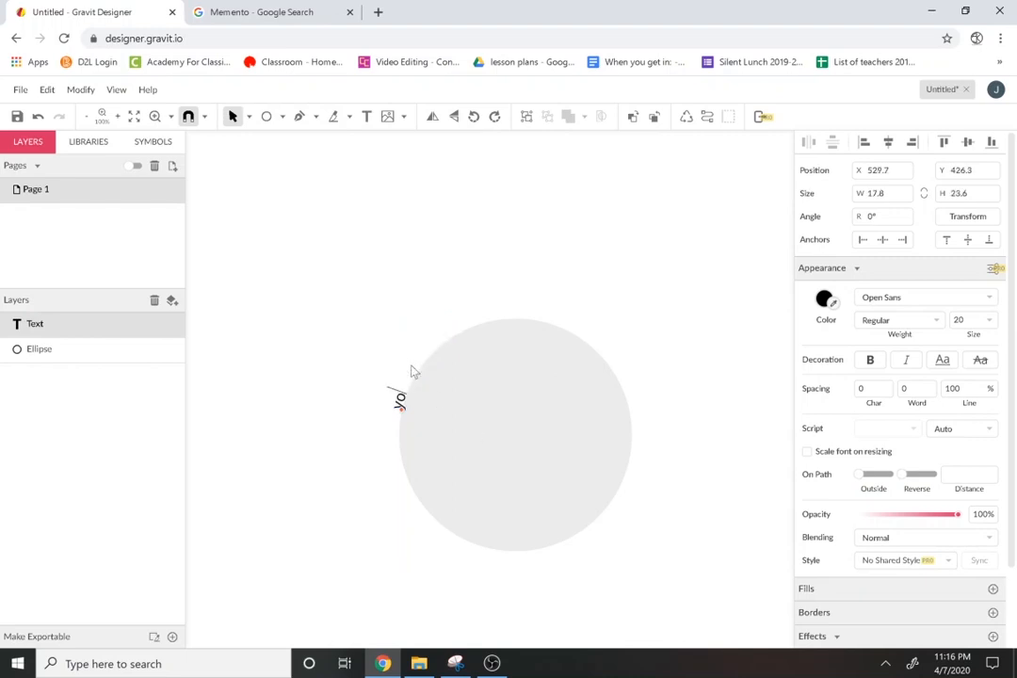
pyautogui.press('BackSpace')
pyautogui.press('BackSpace')
pyautogui.write('YOU')
pyautogui.write("UR COMPAN'YS")
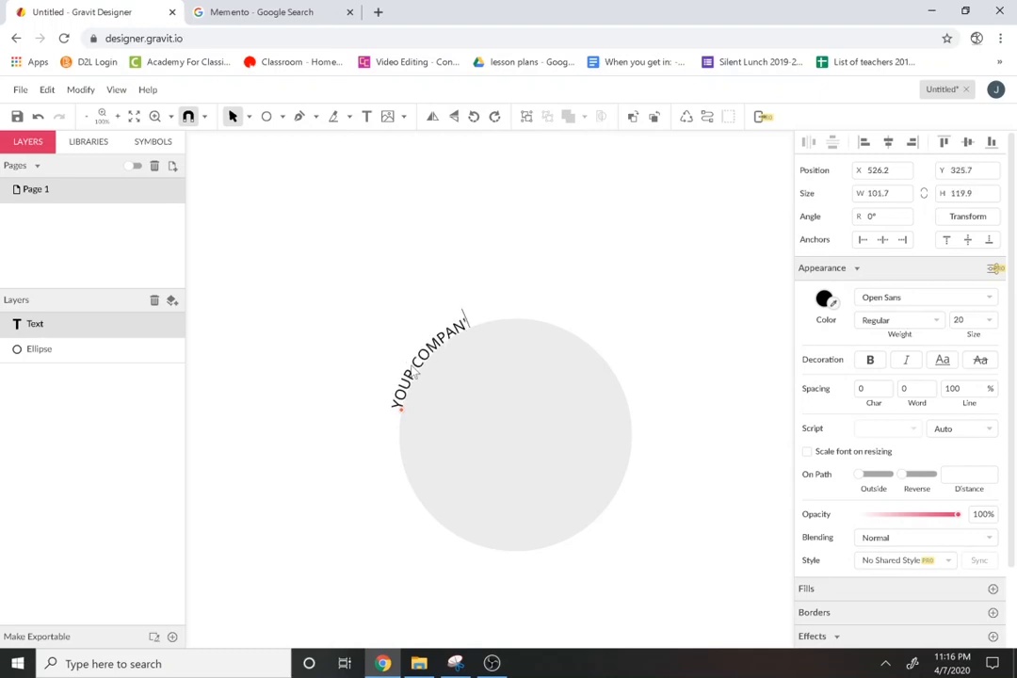
pyautogui.write(' MOTTO HERE')
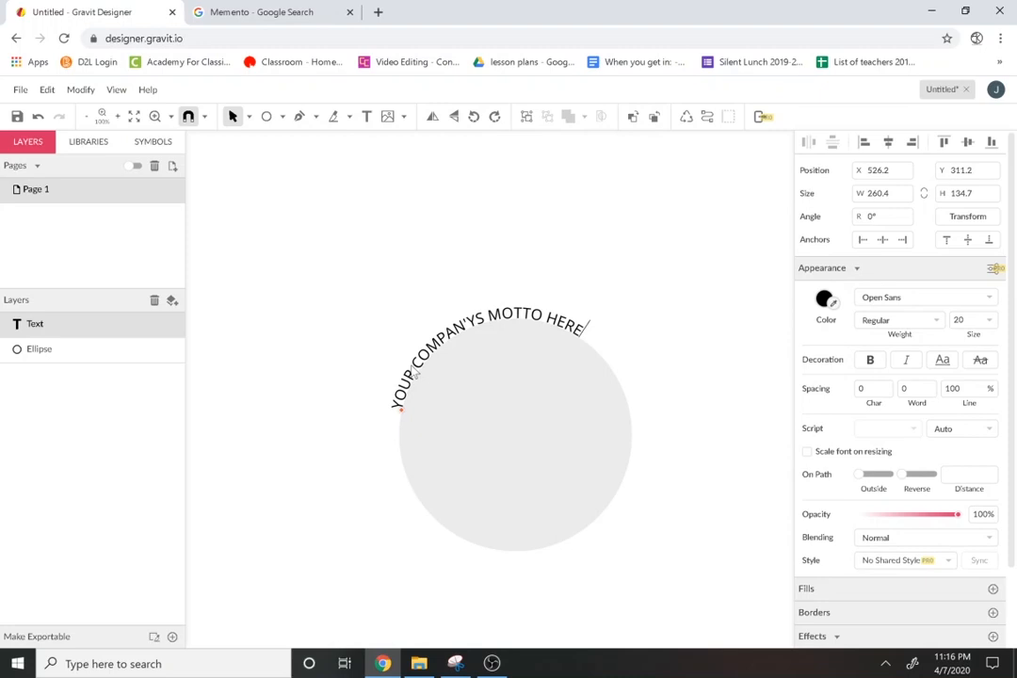
# Change the font of the whole curved motto text to Anton
pyautogui.hotkey('ctrl', 'a')
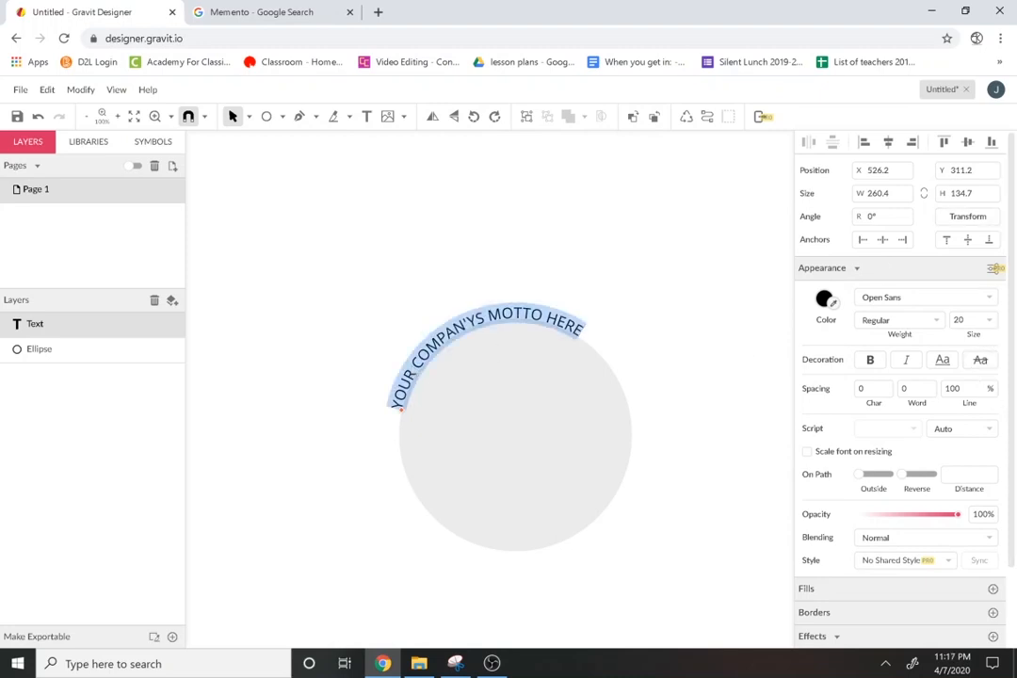
pyautogui.click(987, 303)
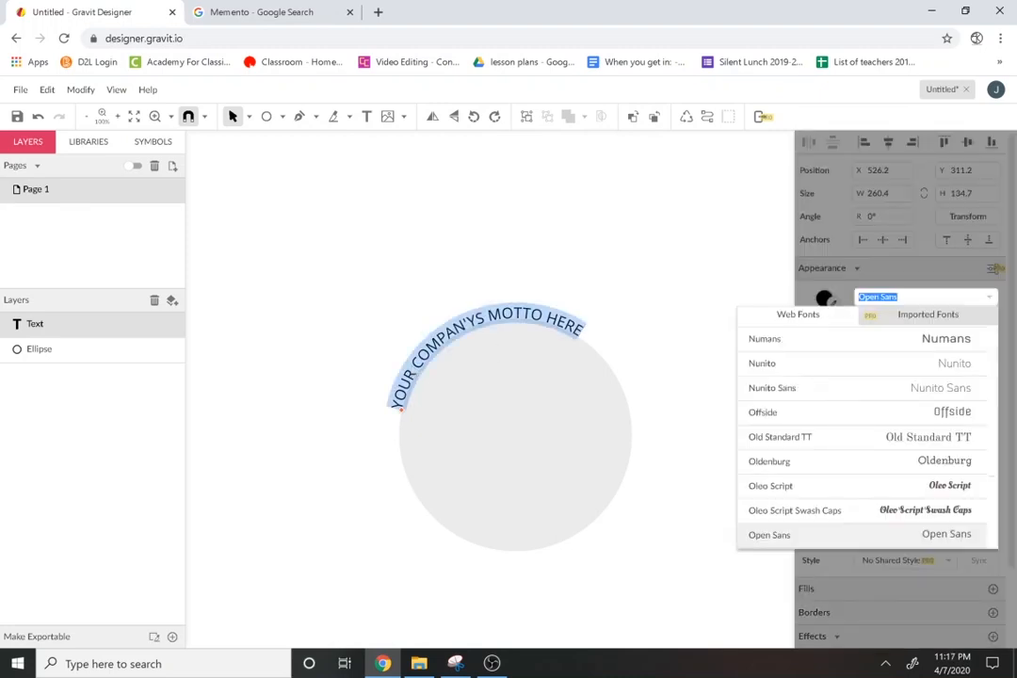
pyautogui.write('ANTON')
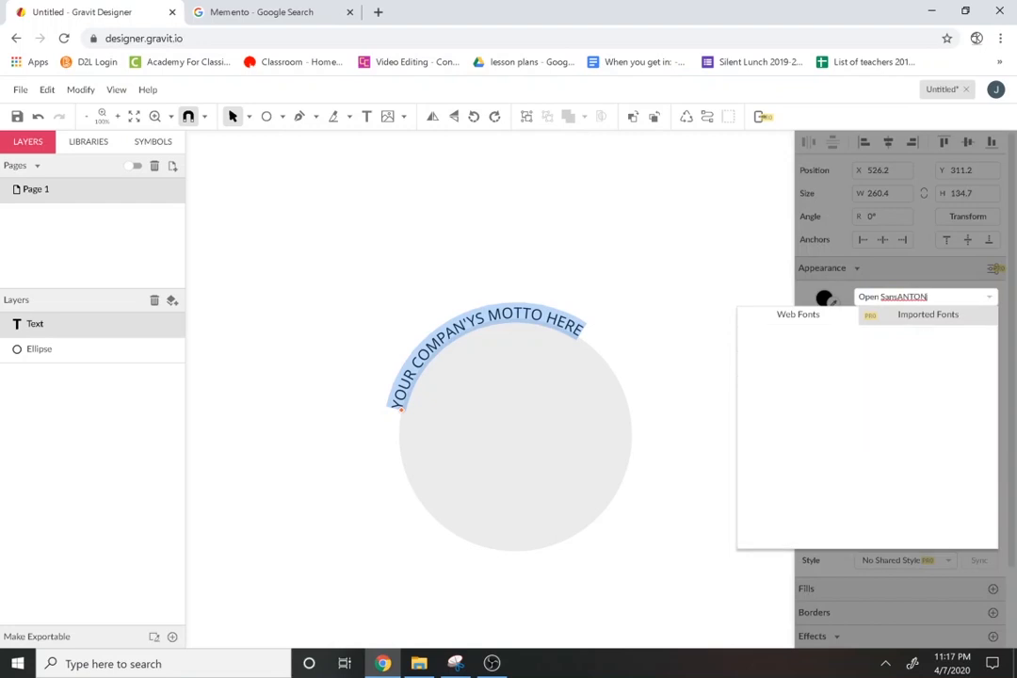
pyautogui.hotkey('ctrl', 'a')
pyautogui.write('ANTON')
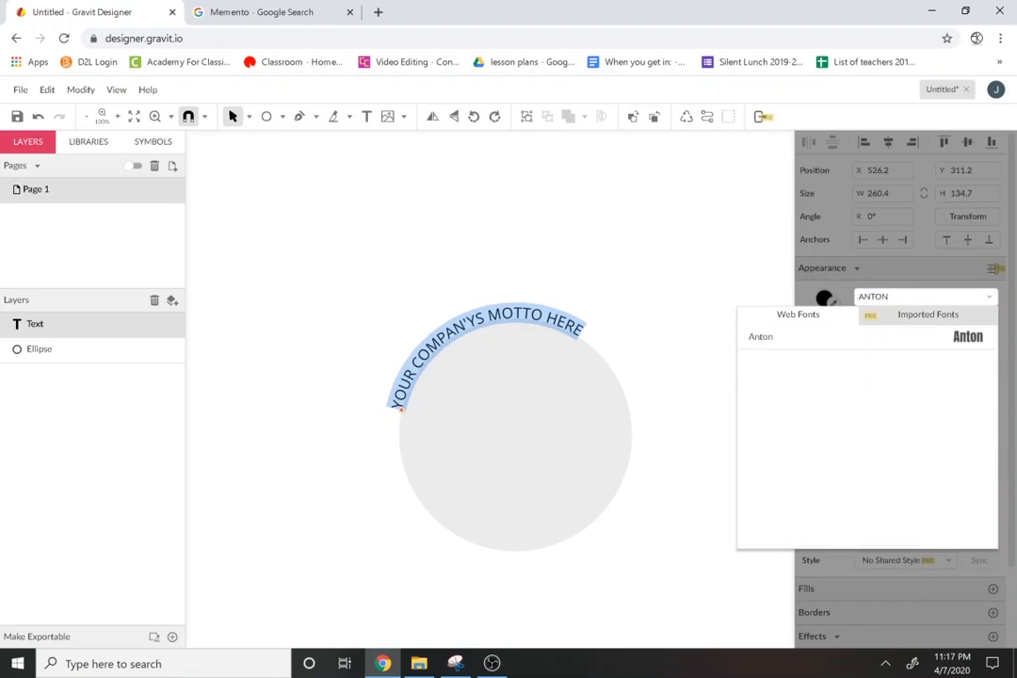
pyautogui.press('Return')
# Set the curved motto's font size to 36 px
pyautogui.click(975, 321)
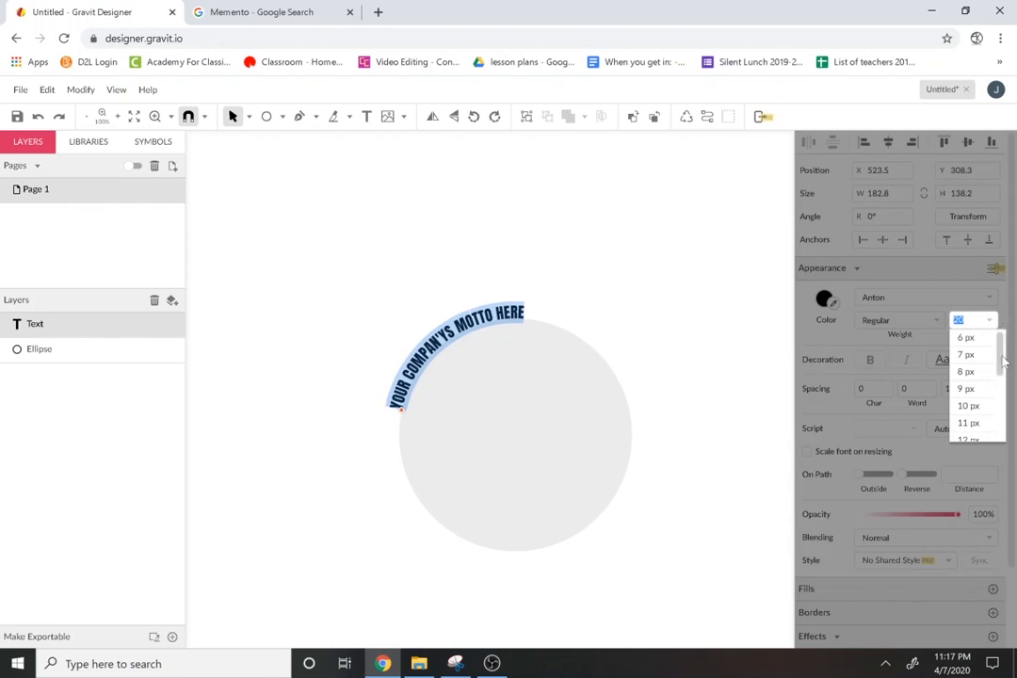
pyautogui.moveTo(1004, 363); pyautogui.dragTo(982, 412)
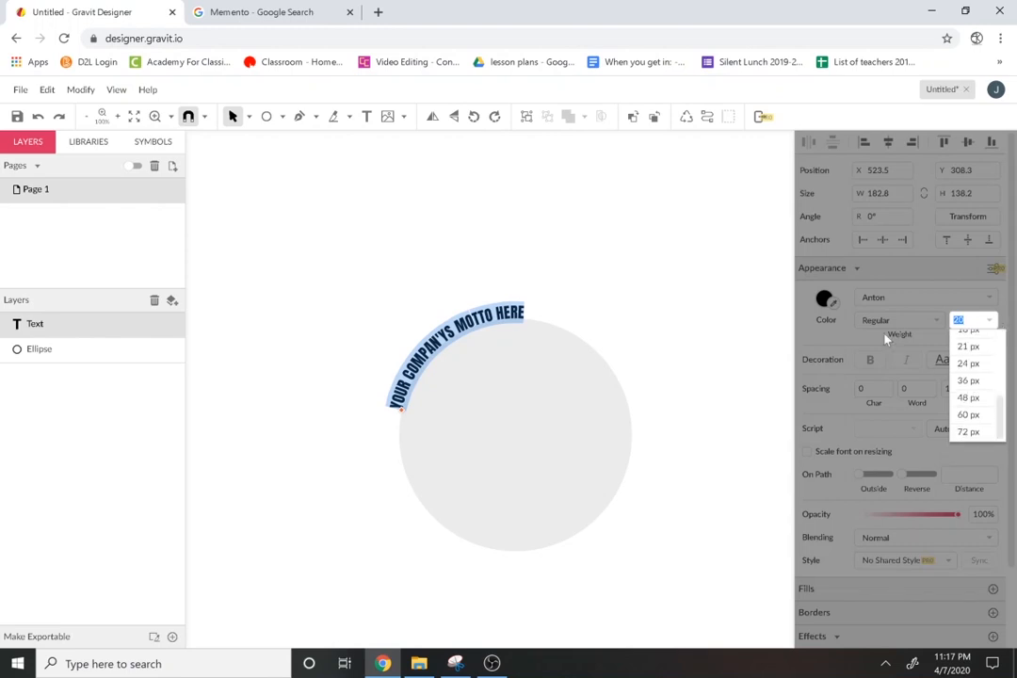
pyautogui.write('36')
pyautogui.press('Return')
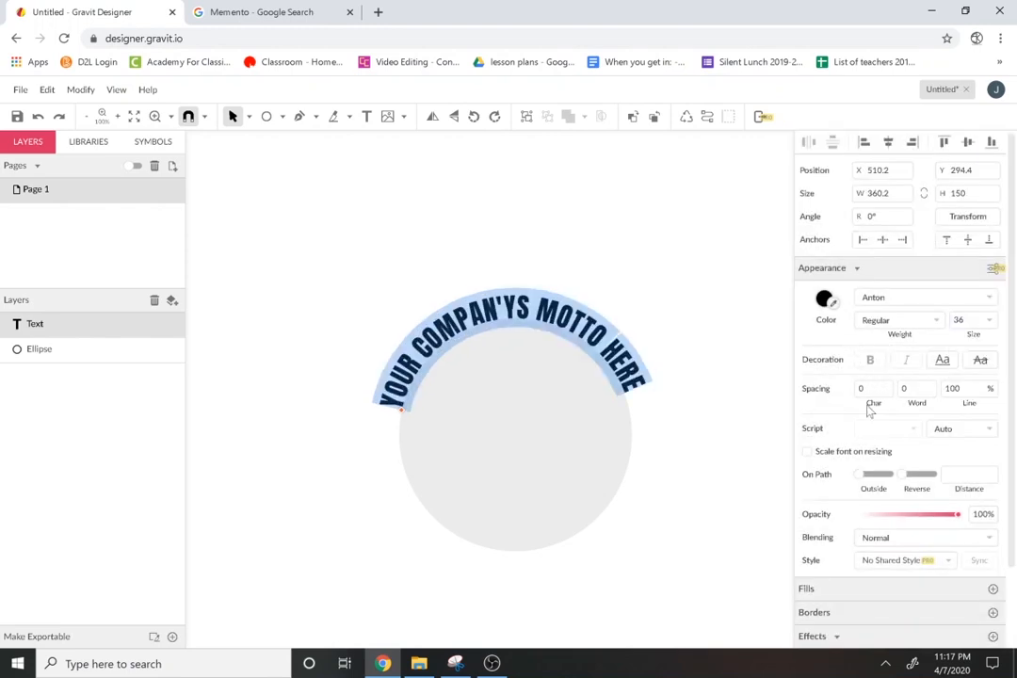
# Set the character spacing of the curved motto text to 2
pyautogui.press('Up')
pyautogui.press('Up')
pyautogui.press('Up')
pyautogui.press('Up')
pyautogui.press('Down')
pyautogui.press('Down')
pyautogui.press('Down')
pyautogui.press('Down')
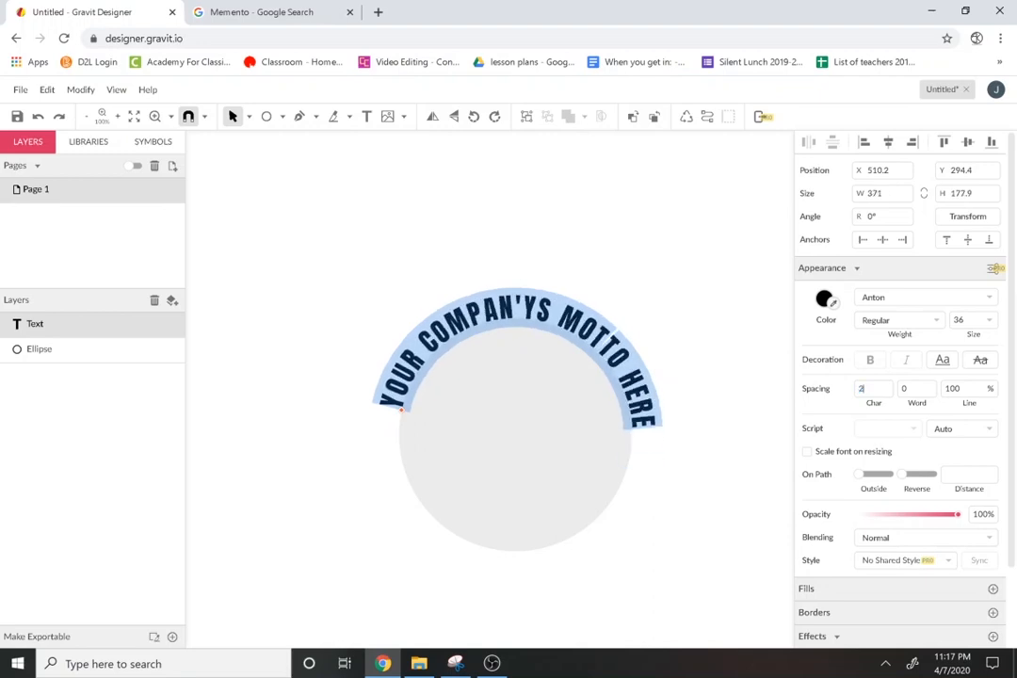
pyautogui.press('Up')
pyautogui.press('Up')
# Slide the motto's start point slightly down the circle to level both ends, and convert the text to a path
pyautogui.click(230, 251)
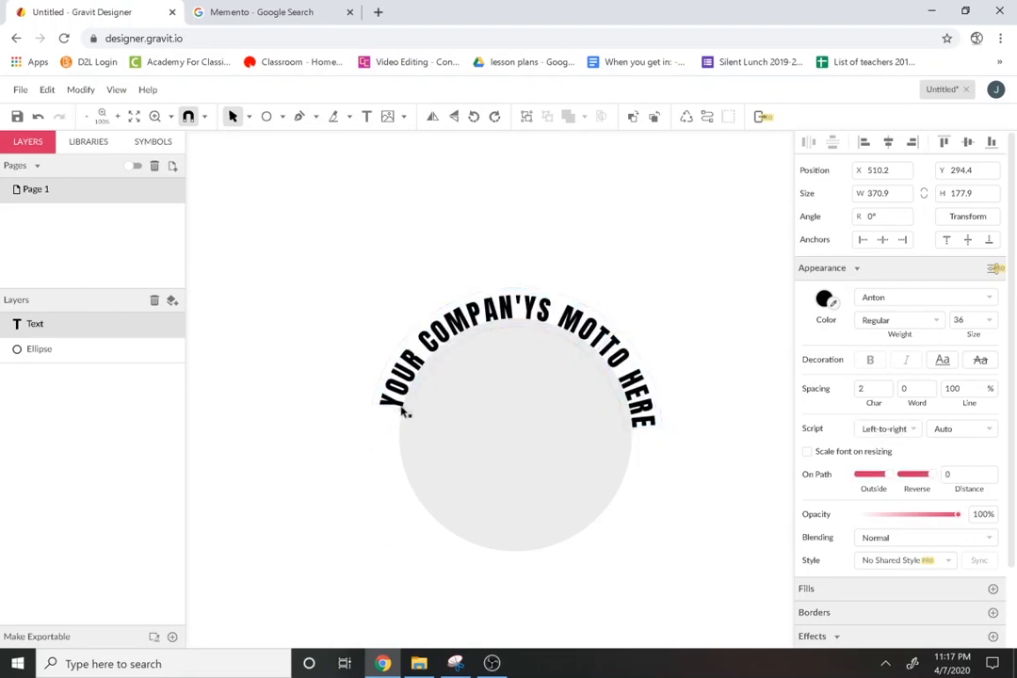
pyautogui.moveTo(403, 412); pyautogui.dragTo(399, 422)
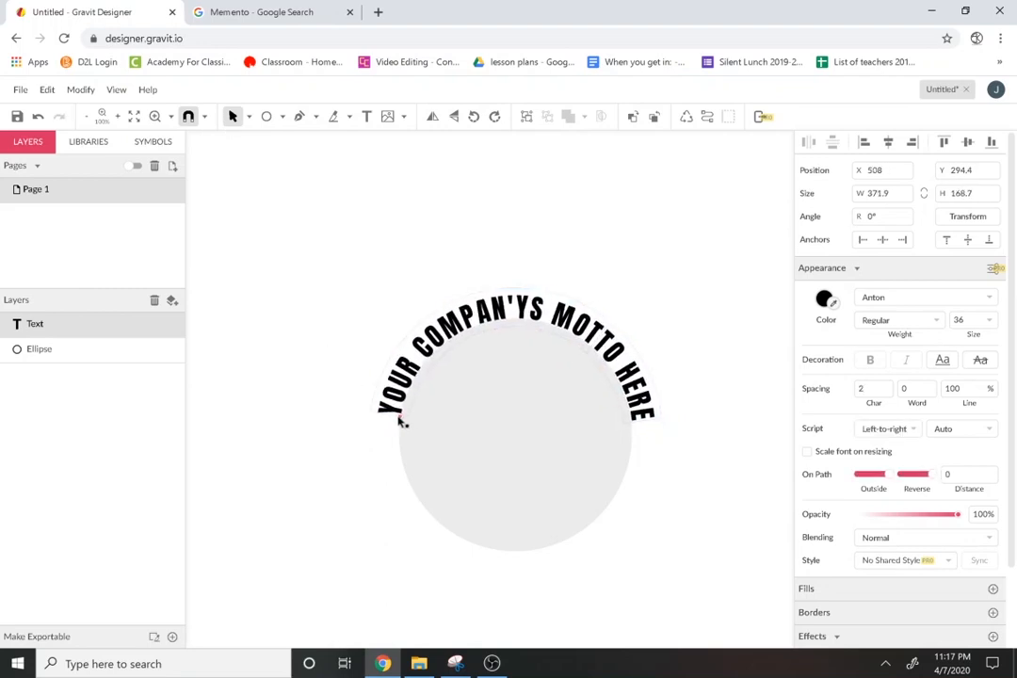
pyautogui.click(80, 89)
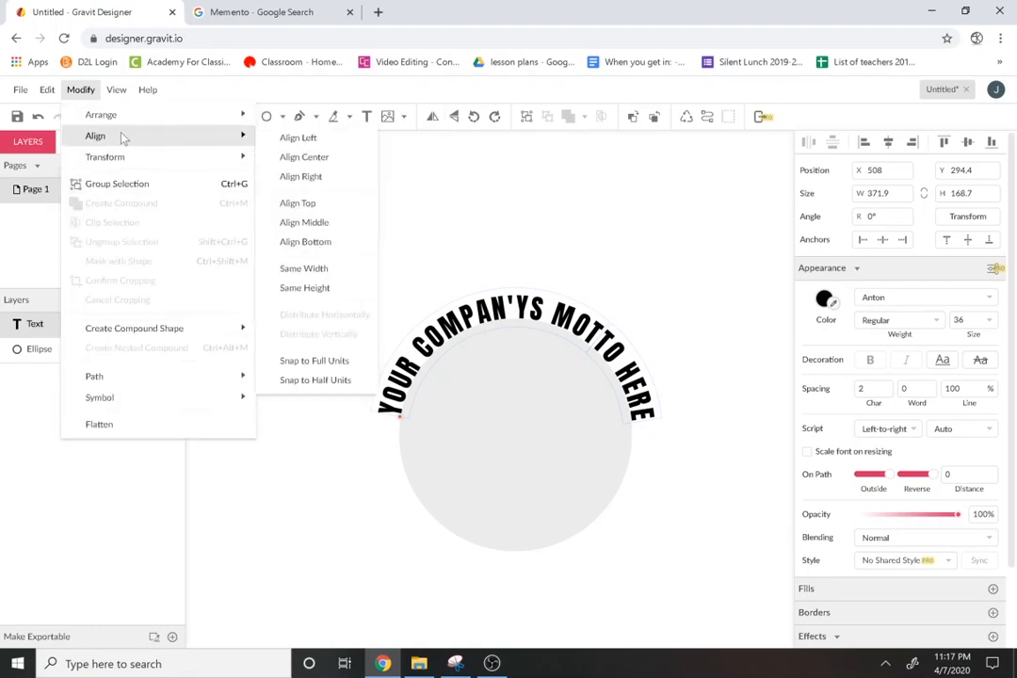
pyautogui.moveTo(137, 375)
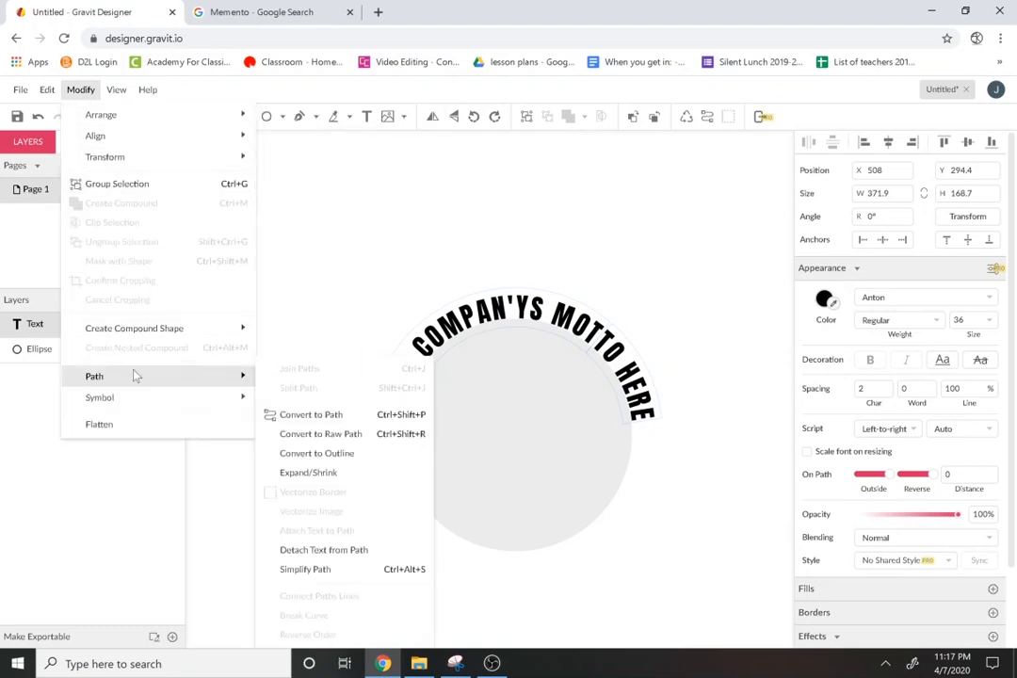
pyautogui.click(310, 414)
pyautogui.click(461, 567)
# Duplicate the grey circle in place beneath the motto
pyautogui.click(509, 479)
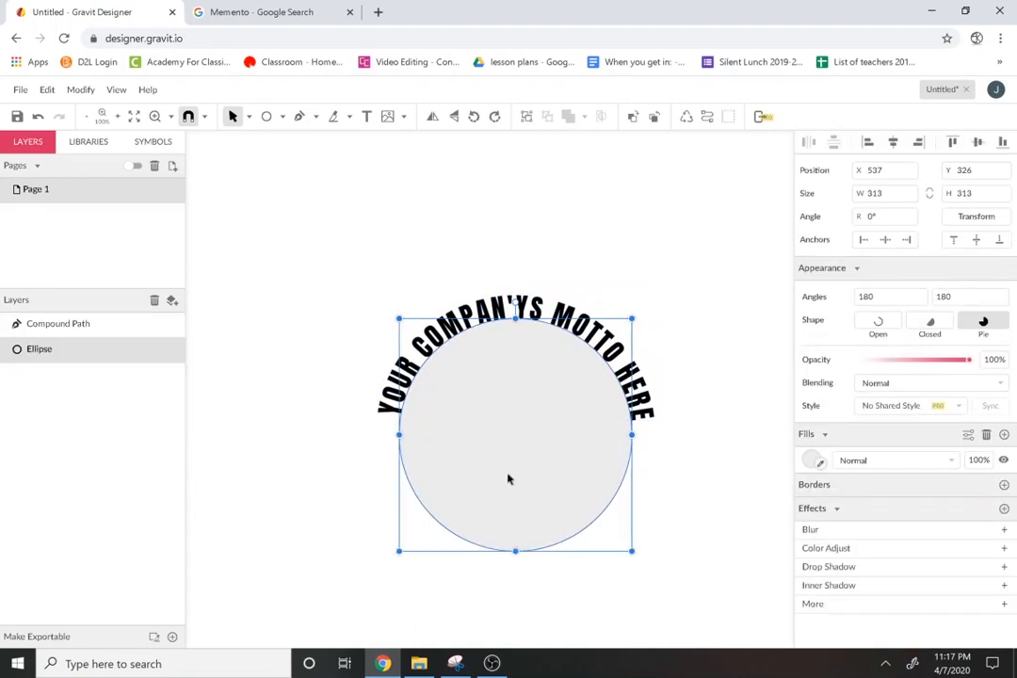
pyautogui.click(47, 89)
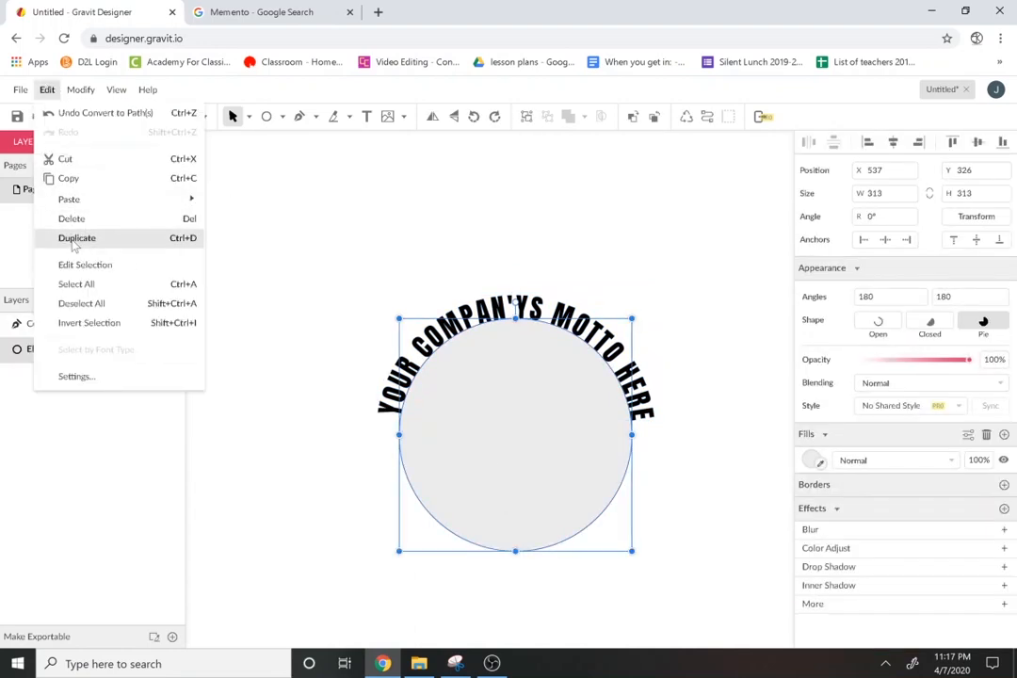
pyautogui.click(682, 303)
# Fill the duplicated circle with red #FF0000 and enlarge it about its centre to about 407 × 407 px, behind the whole motto
pyautogui.click(811, 460)
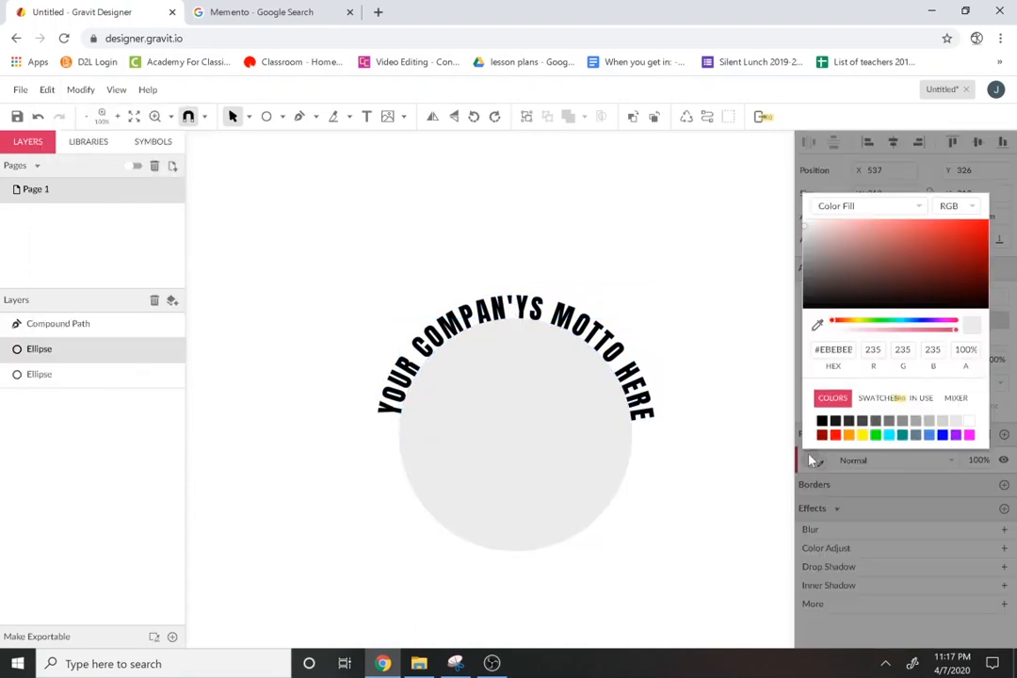
pyautogui.click(824, 434)
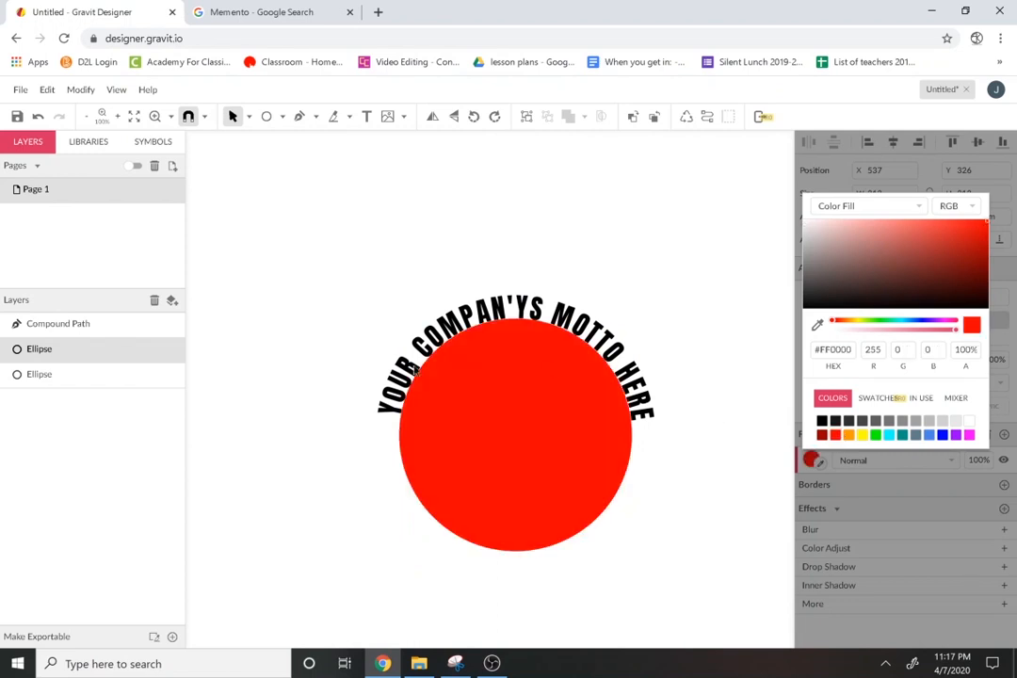
pyautogui.click(480, 431)
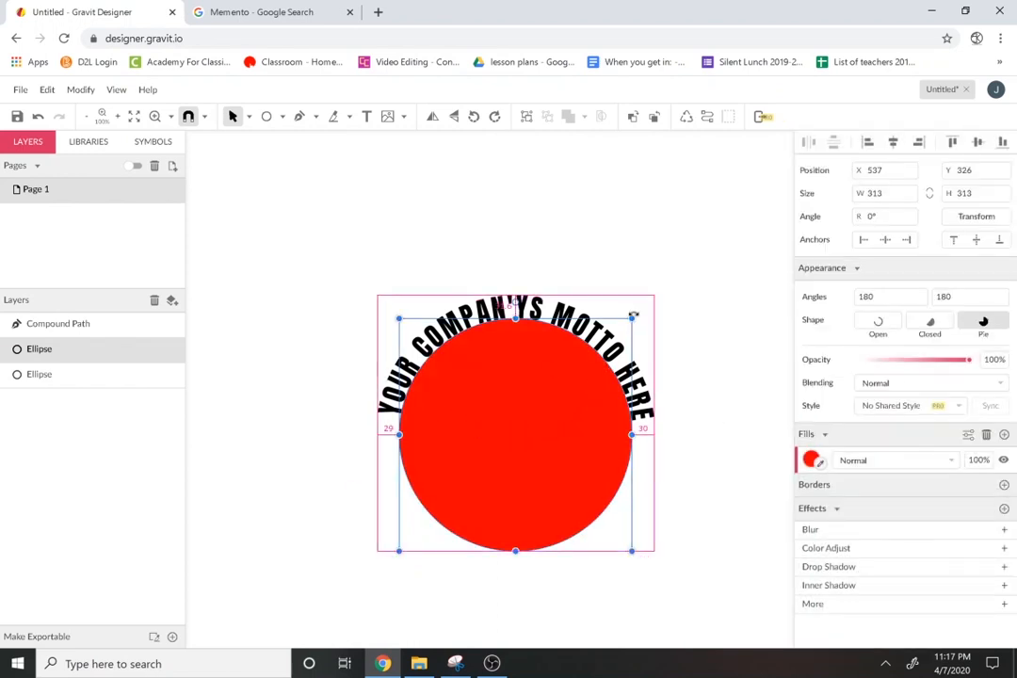
pyautogui.moveTo(634, 313); pyautogui.dragTo(666, 287)
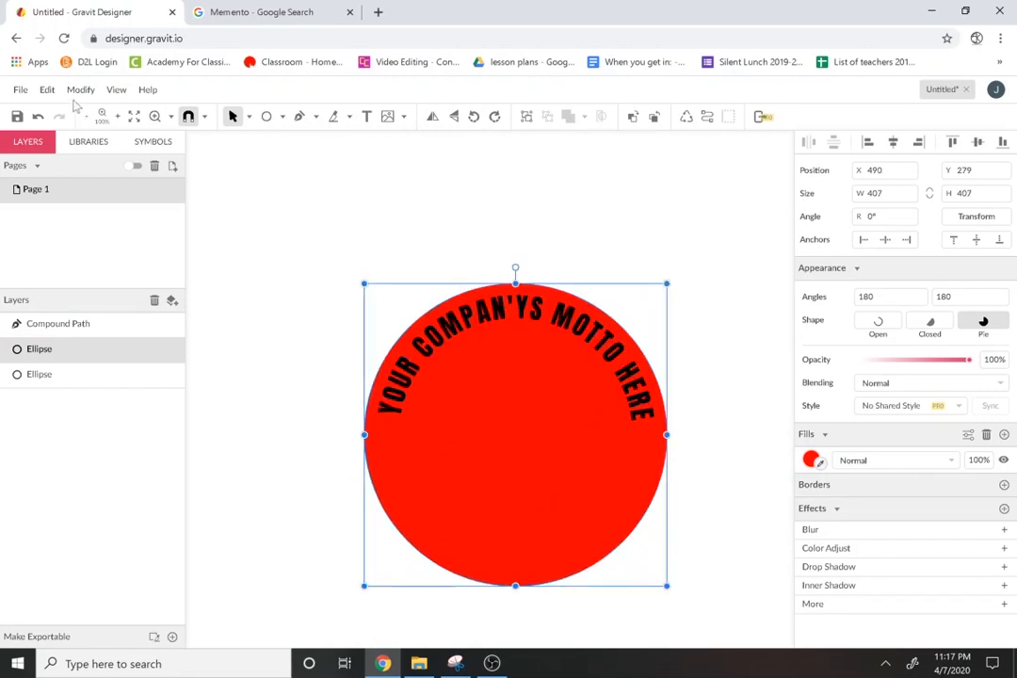
# Duplicate the red circle and fill the copy with green #00FF00
pyautogui.click(47, 89)
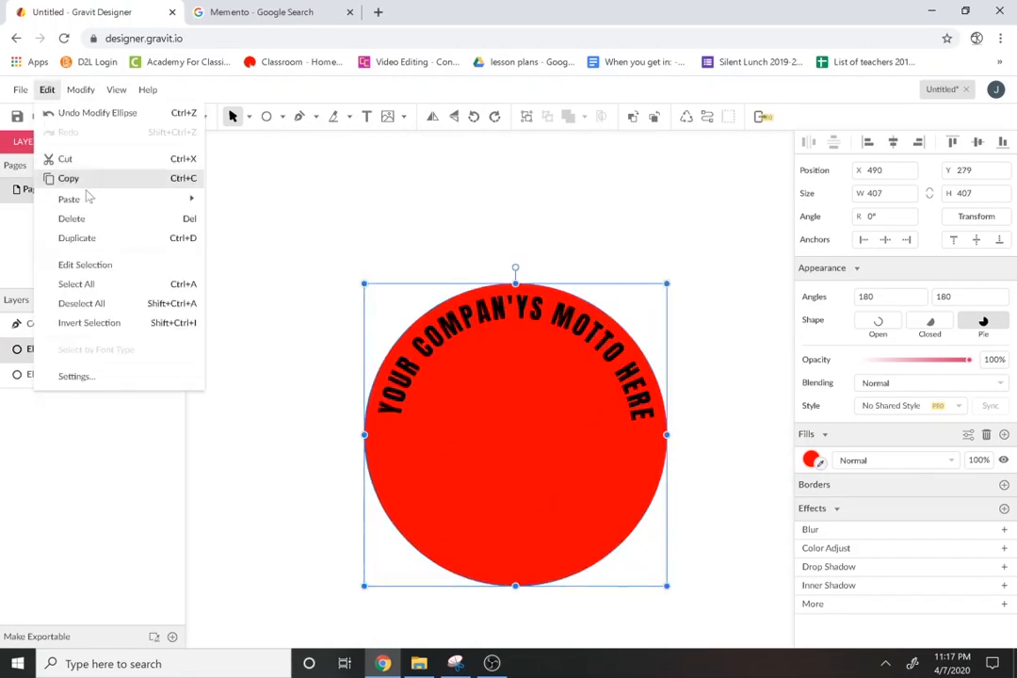
pyautogui.click(72, 244)
pyautogui.click(811, 459)
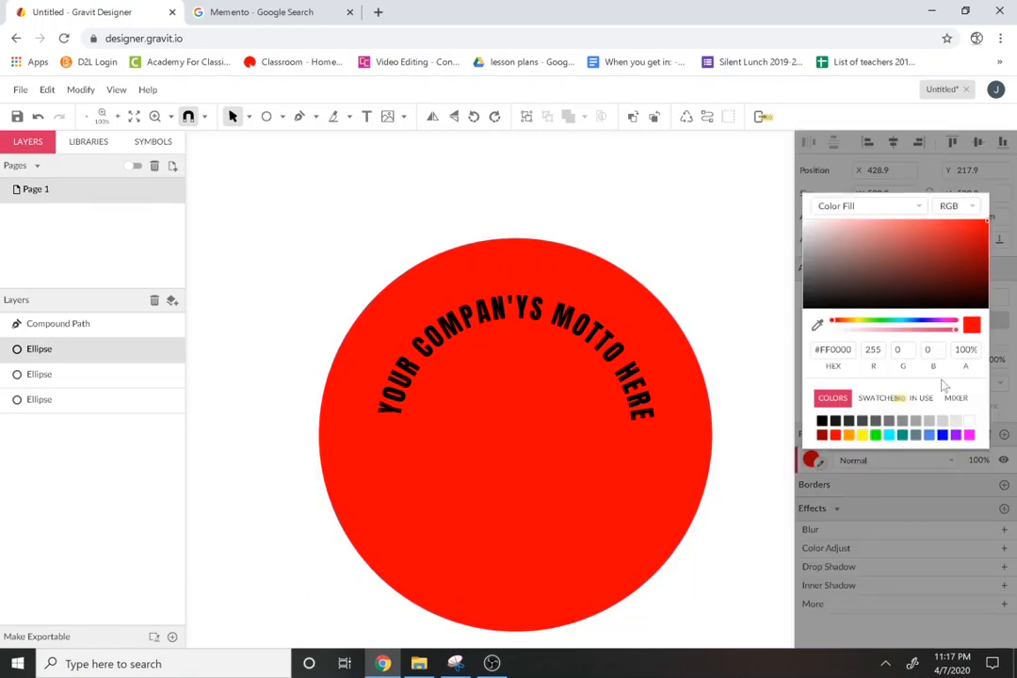
pyautogui.click(876, 435)
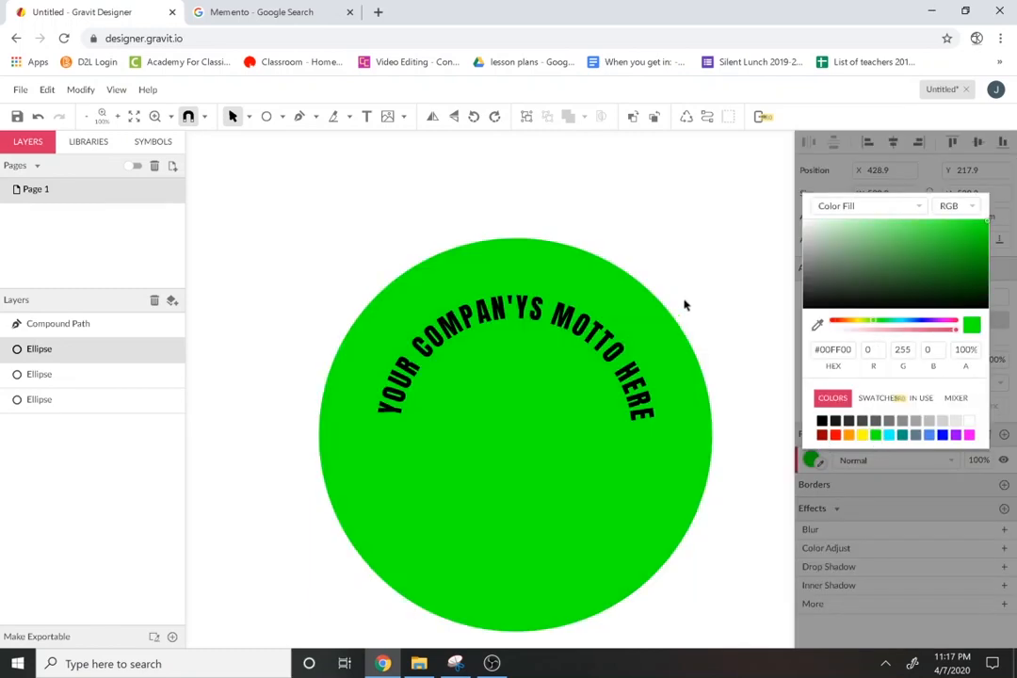
# Shrink the green circle about its centre to about 281 × 281 px so it fits just inside the motto lettering
pyautogui.click(659, 379)
pyautogui.moveTo(713, 239); pyautogui.dragTo(613, 381)
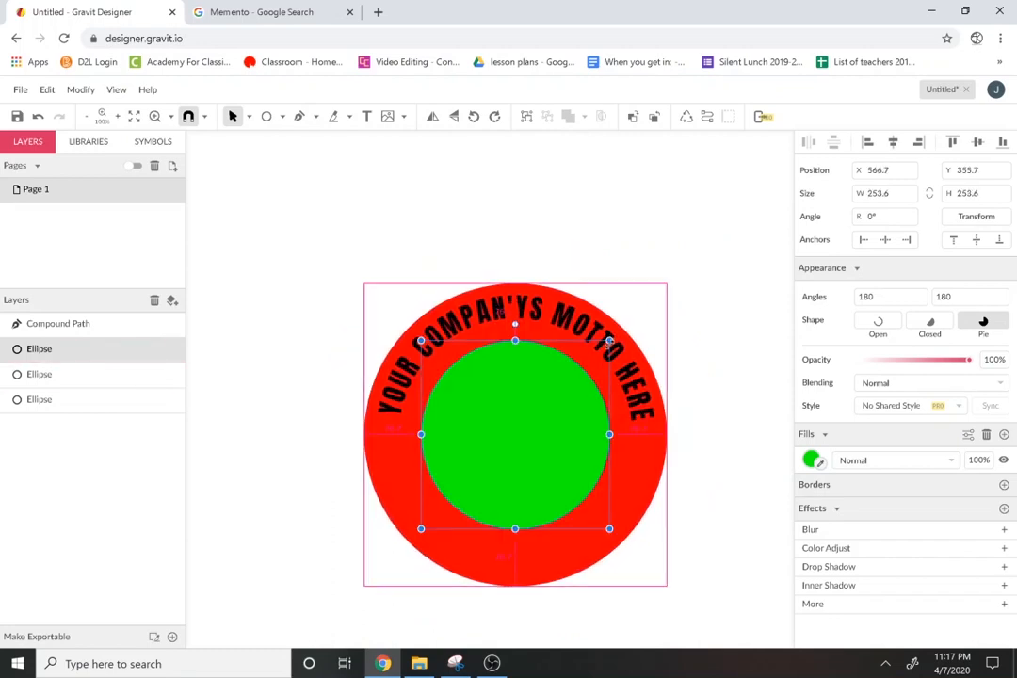
pyautogui.moveTo(610, 340); pyautogui.dragTo(620, 330)
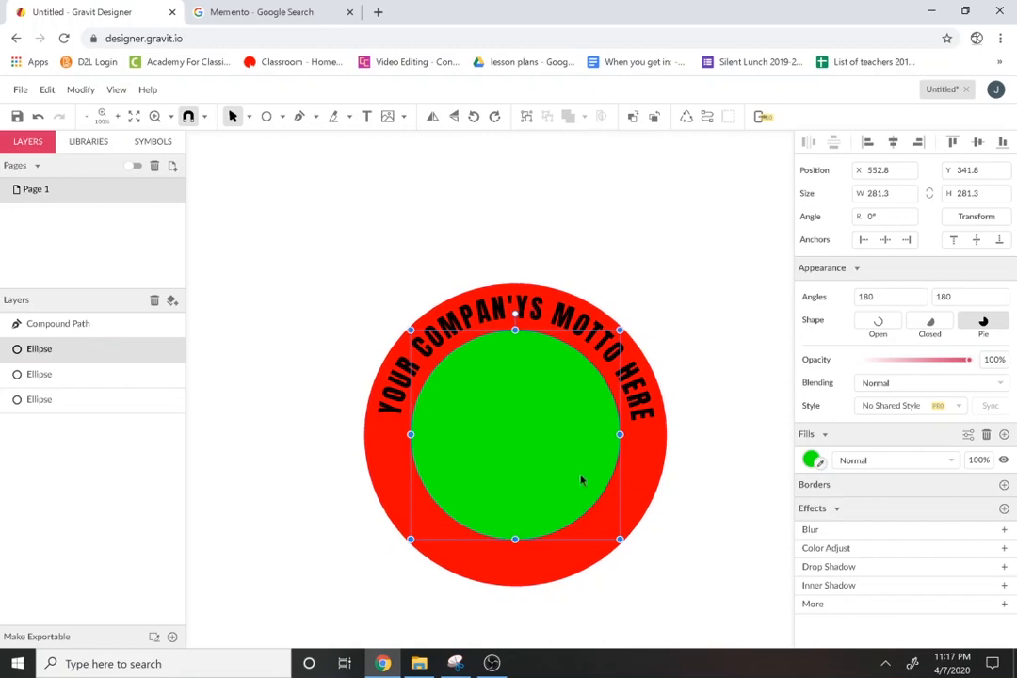
# Subtract the green circle from the red circle to form a ring, and leave the ring selected
pyautogui.keyDown('shift'); pyautogui.click(636, 495); pyautogui.keyUp('shift')
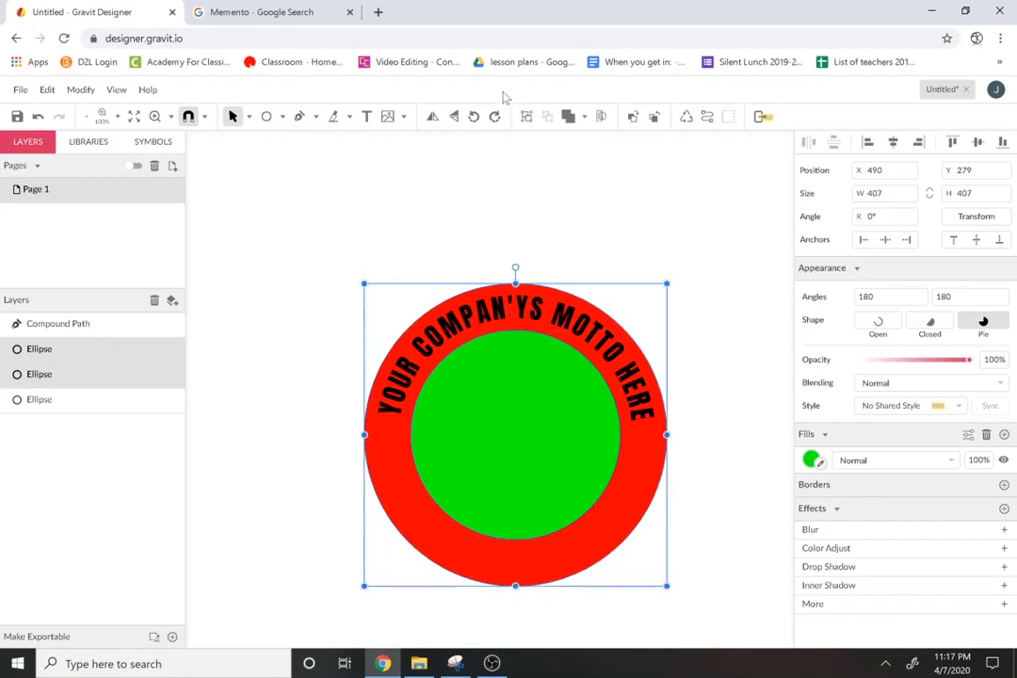
pyautogui.click(584, 117)
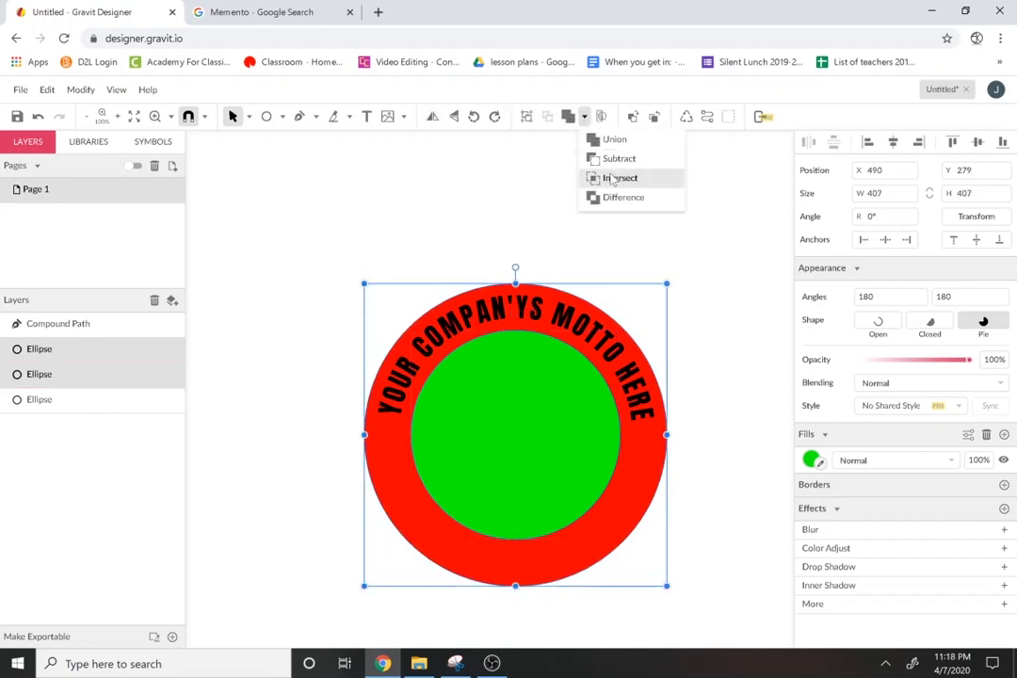
pyautogui.click(599, 158)
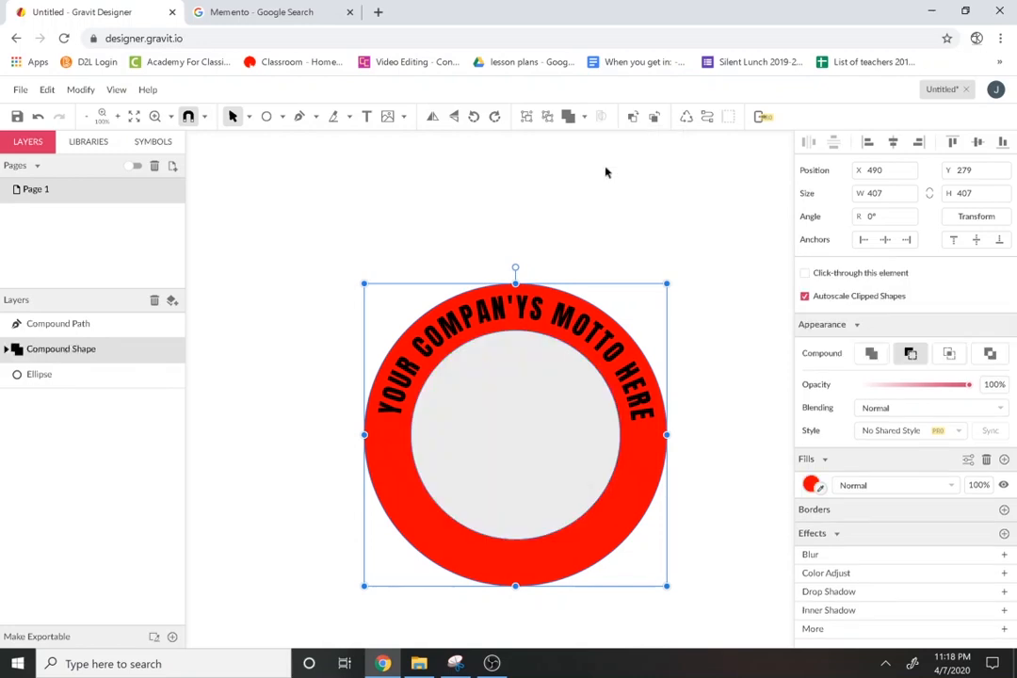
pyautogui.click(695, 480)
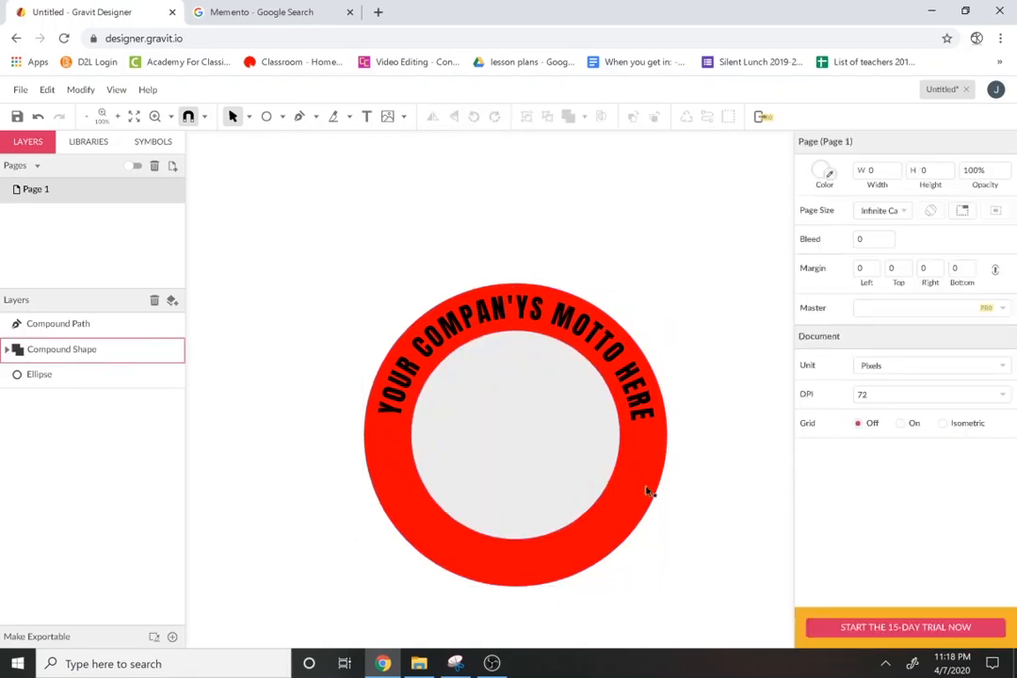
pyautogui.click(649, 492)
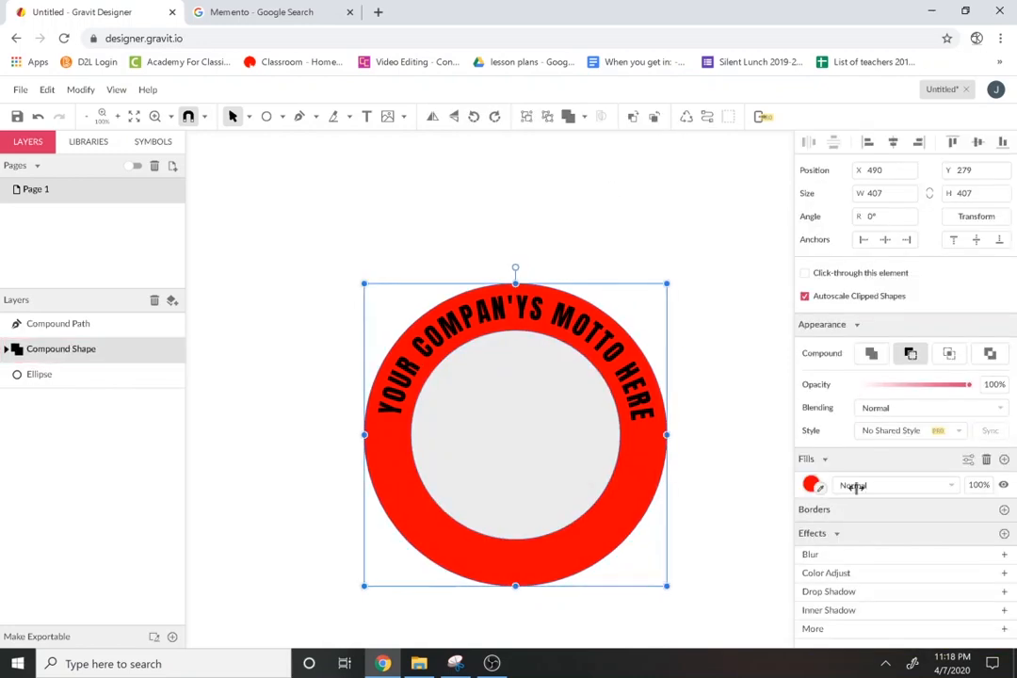
# Convert the red ring's compound shape into a path
pyautogui.click(80, 90)
pyautogui.moveTo(138, 376)
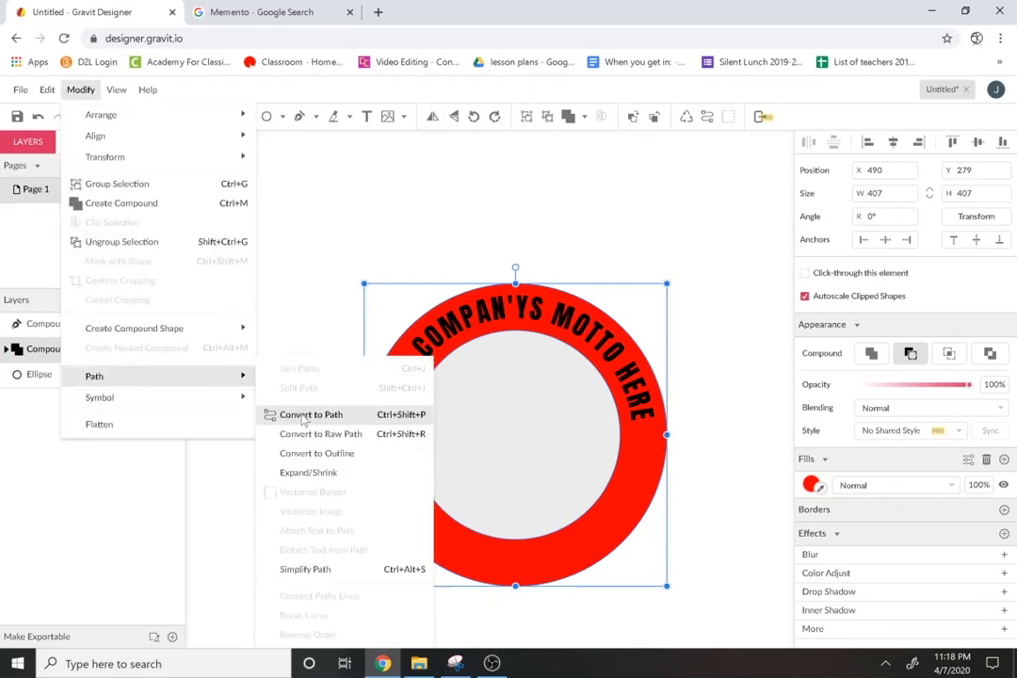
pyautogui.click(273, 415)
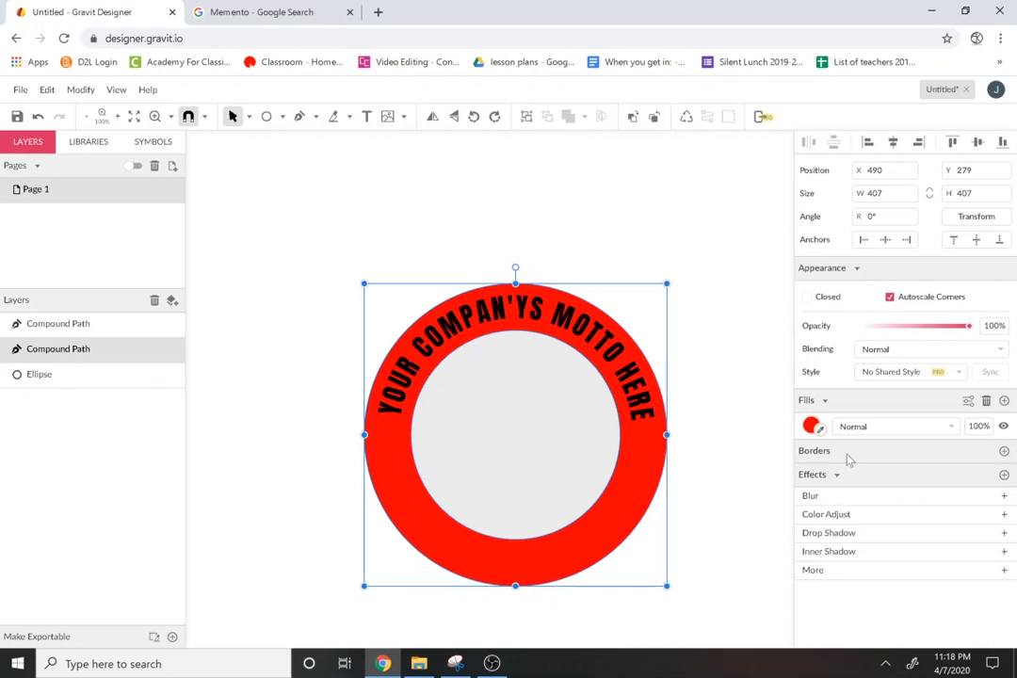
# Add a black border of width 6 to the ring and hide its red fill
pyautogui.click(1004, 450)
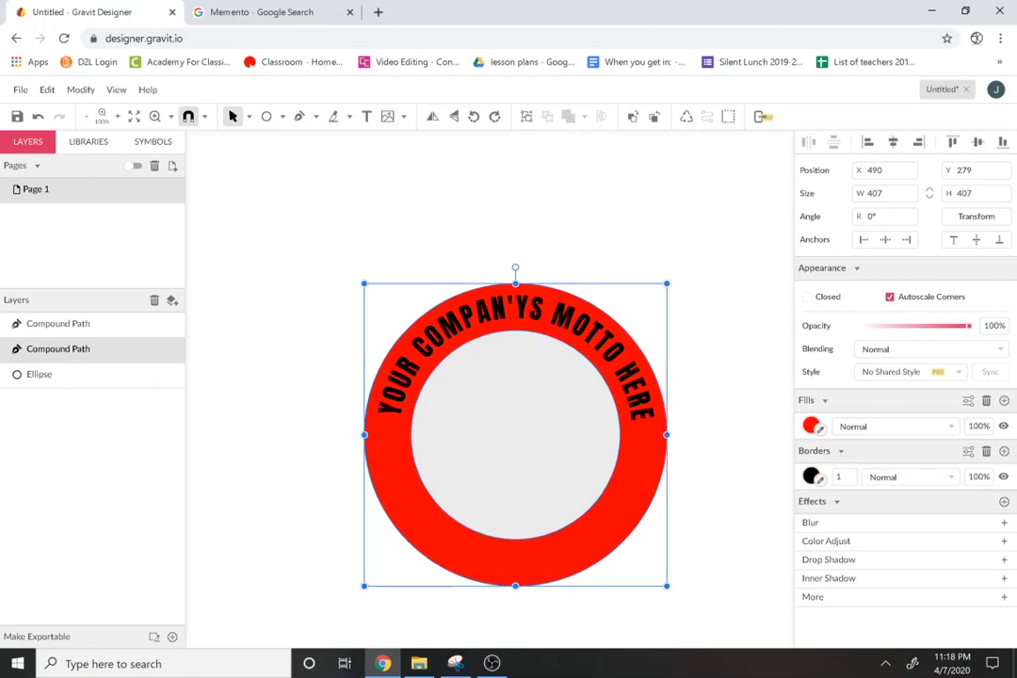
pyautogui.click(838, 477)
pyautogui.press('Up')
pyautogui.press('Up')
pyautogui.press('Up')
pyautogui.press('Up')
pyautogui.press('Up')
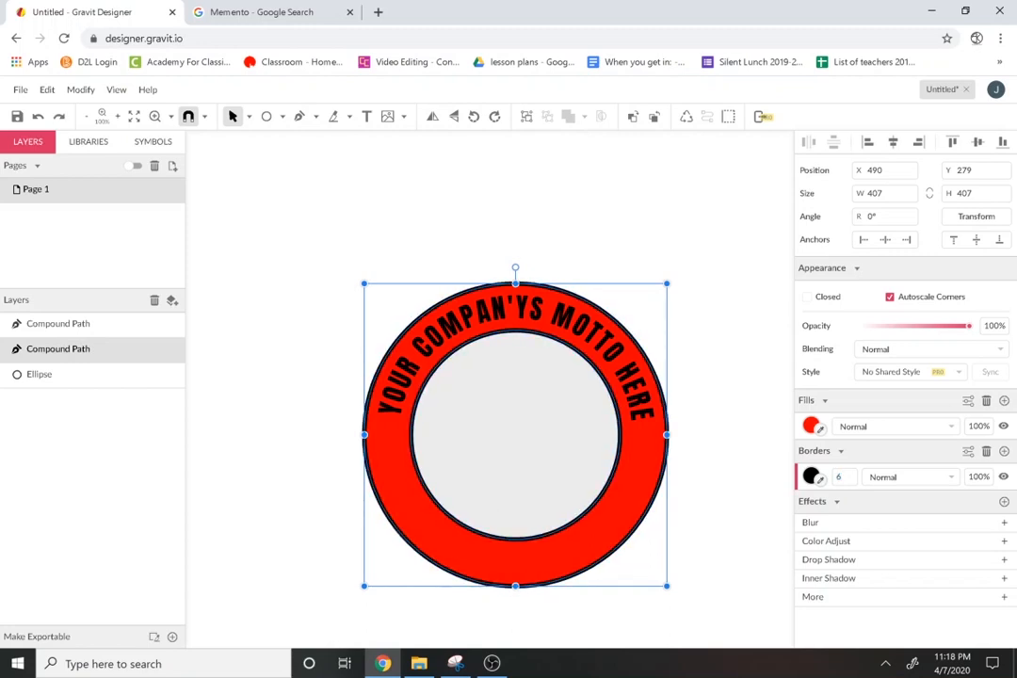
pyautogui.click(1003, 426)
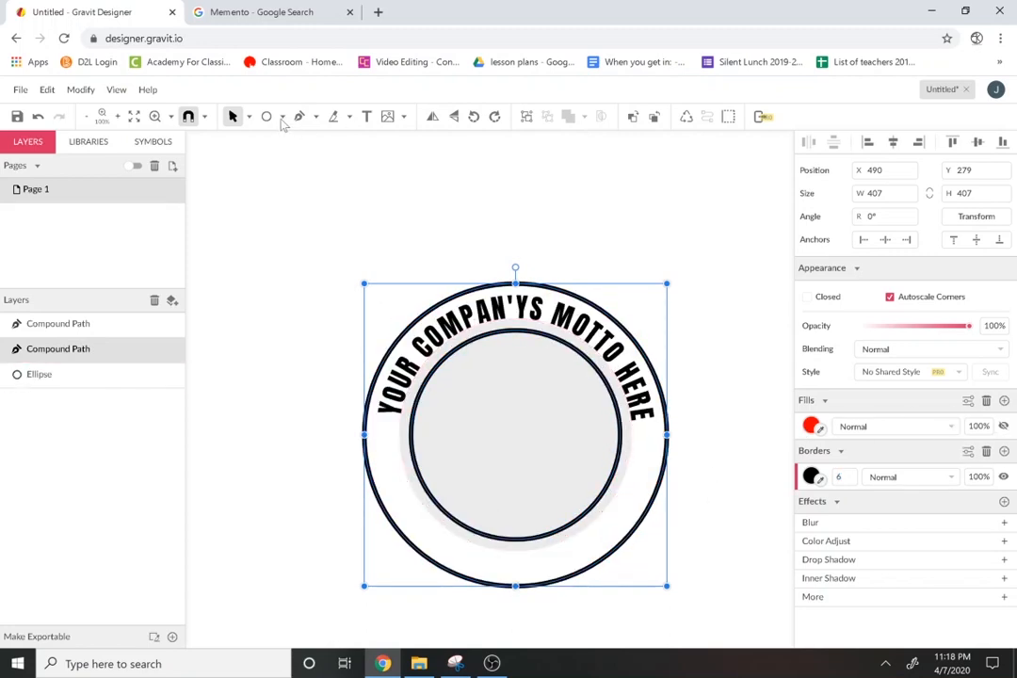
# Cut the ring outline across both sides near mid-height with the Knife tool and delete its lower half
pyautogui.click(333, 116)
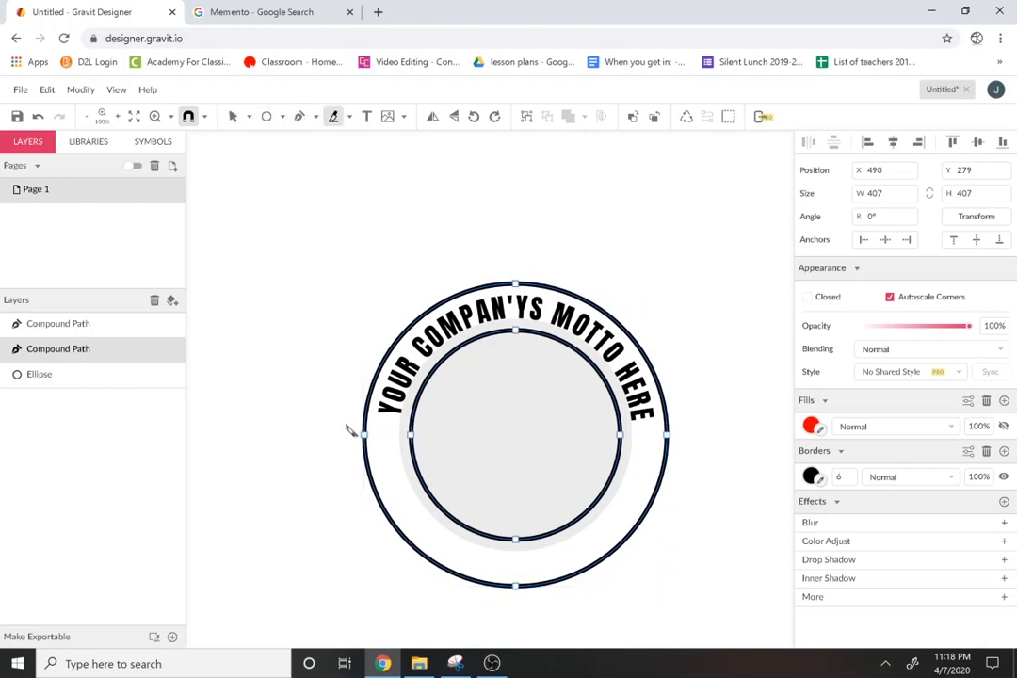
pyautogui.moveTo(349, 416)
pyautogui.mouseDown()
pyautogui.moveTo(445, 430)
pyautogui.moveTo(458, 443)
pyautogui.mouseUp()
pyautogui.moveTo(604, 438); pyautogui.dragTo(686, 429)
pyautogui.press('Escape')
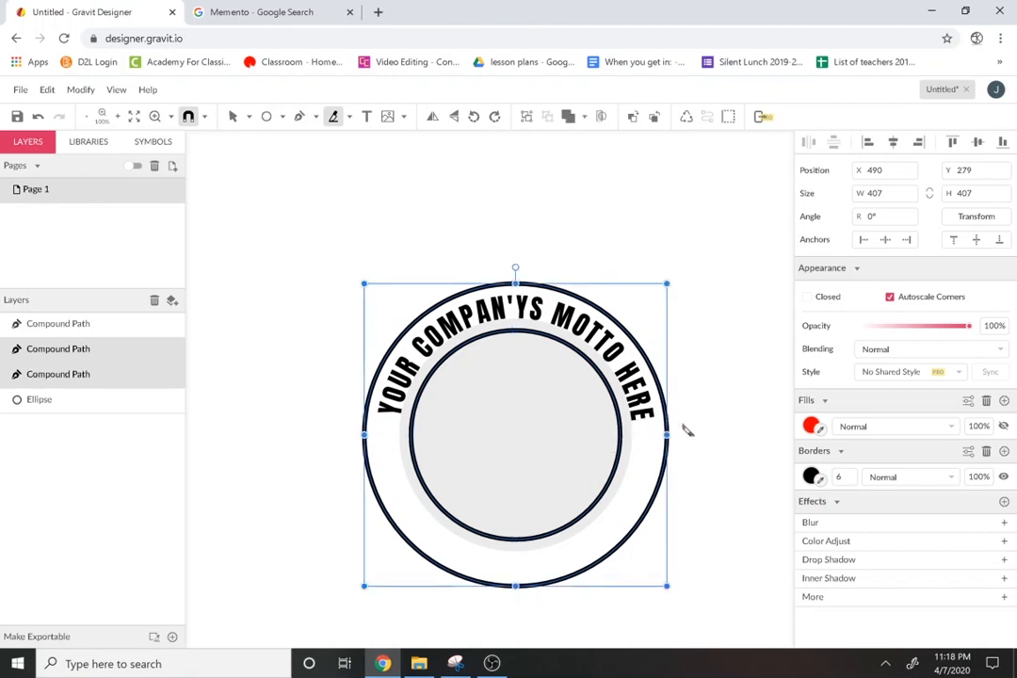
pyautogui.press('v')
pyautogui.click(722, 532)
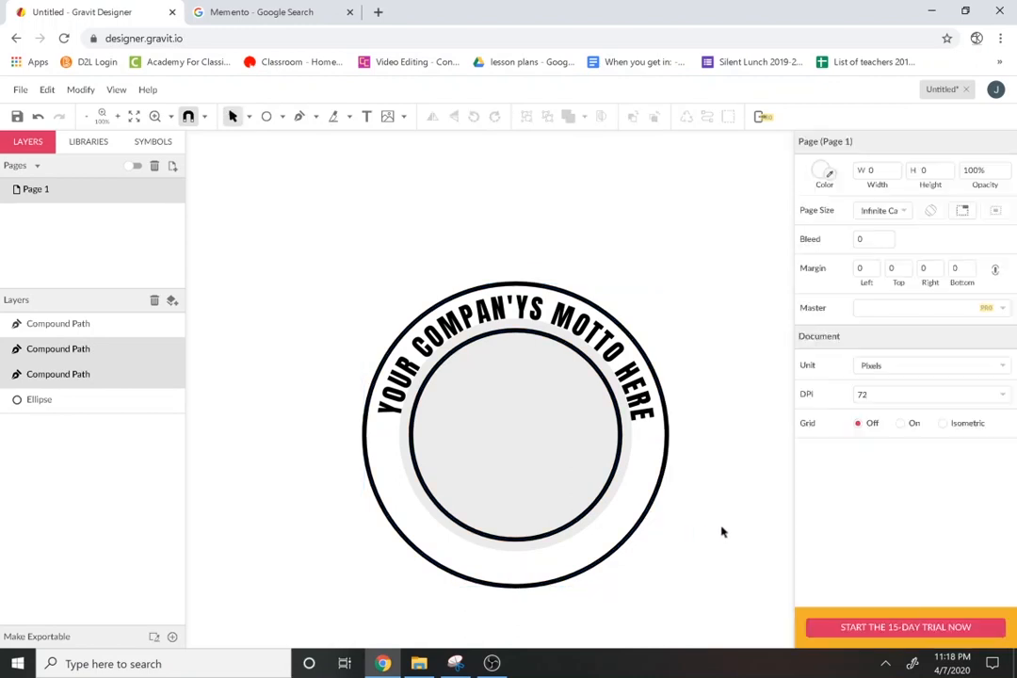
pyautogui.click(645, 516)
pyautogui.press('Delete')
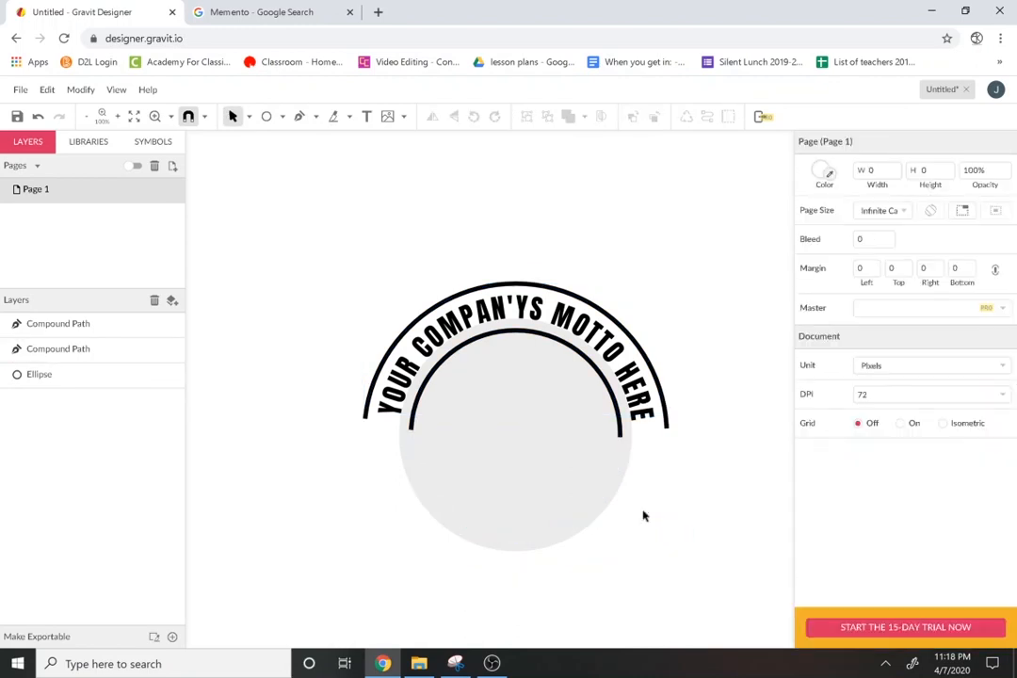
# Duplicate the grey circle and enlarge the copy about its centre to about 346 × 346 px
pyautogui.click(502, 518)
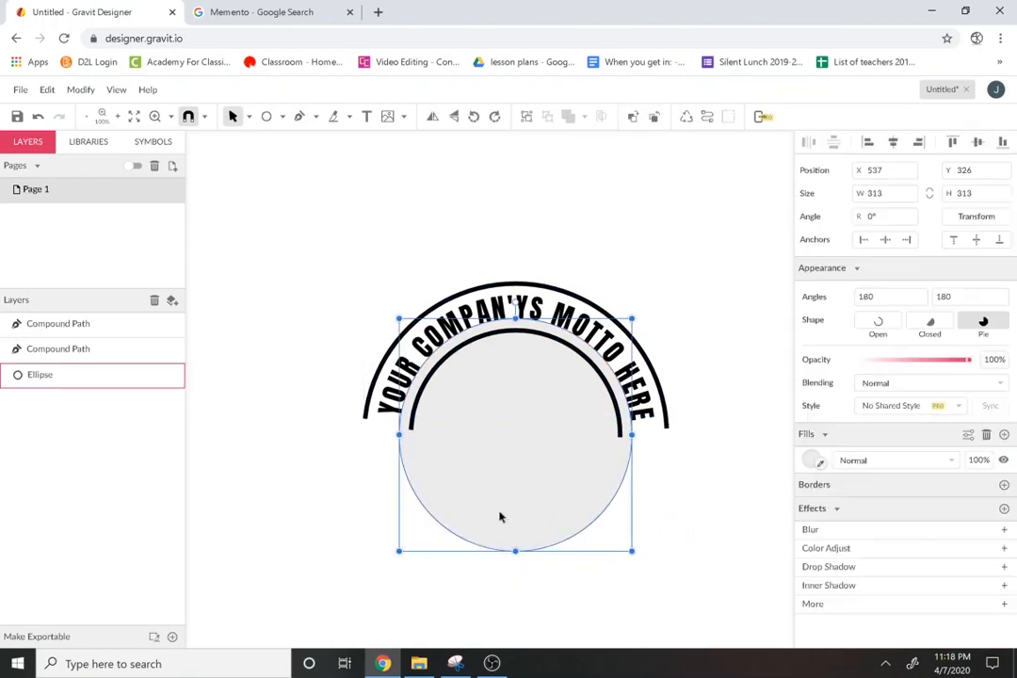
pyautogui.click(80, 89)
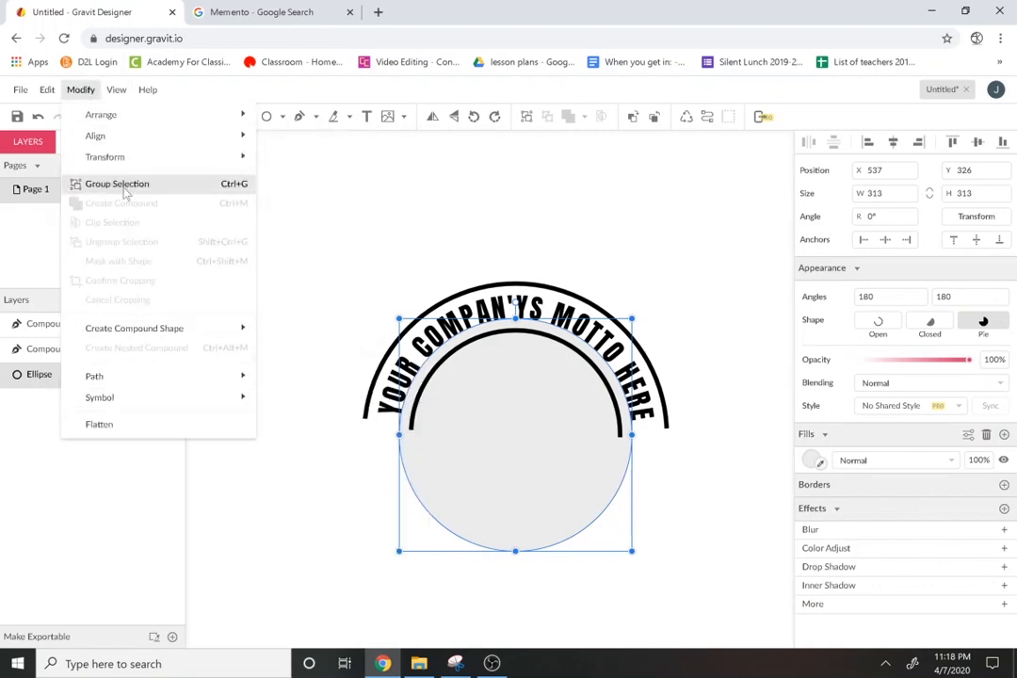
pyautogui.click(47, 89)
pyautogui.click(77, 238)
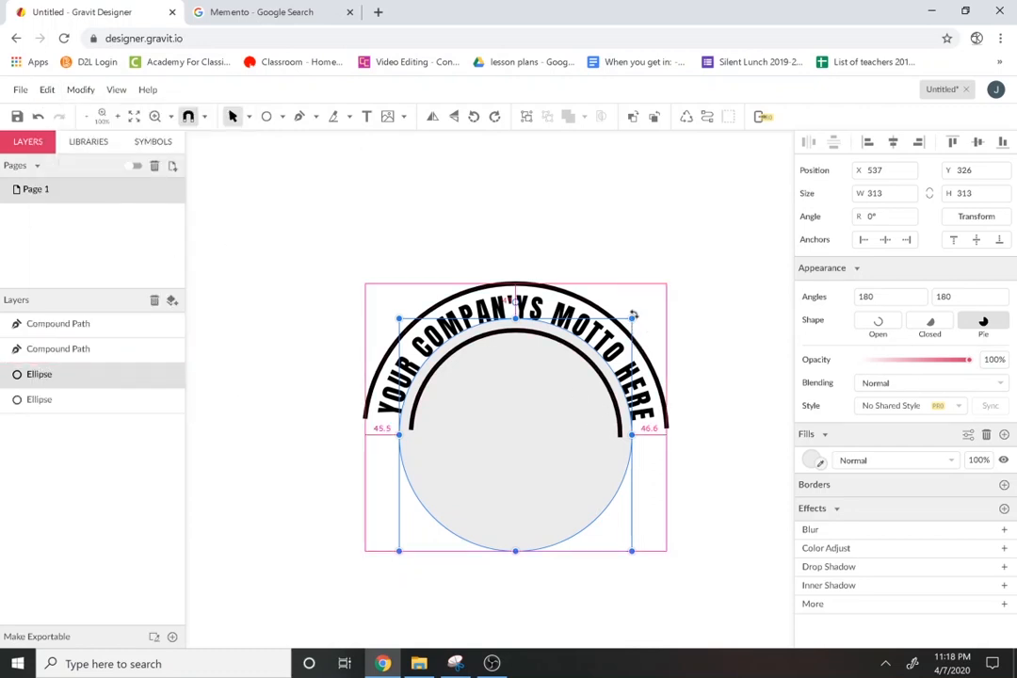
pyautogui.moveTo(631, 321); pyautogui.dragTo(644, 308)
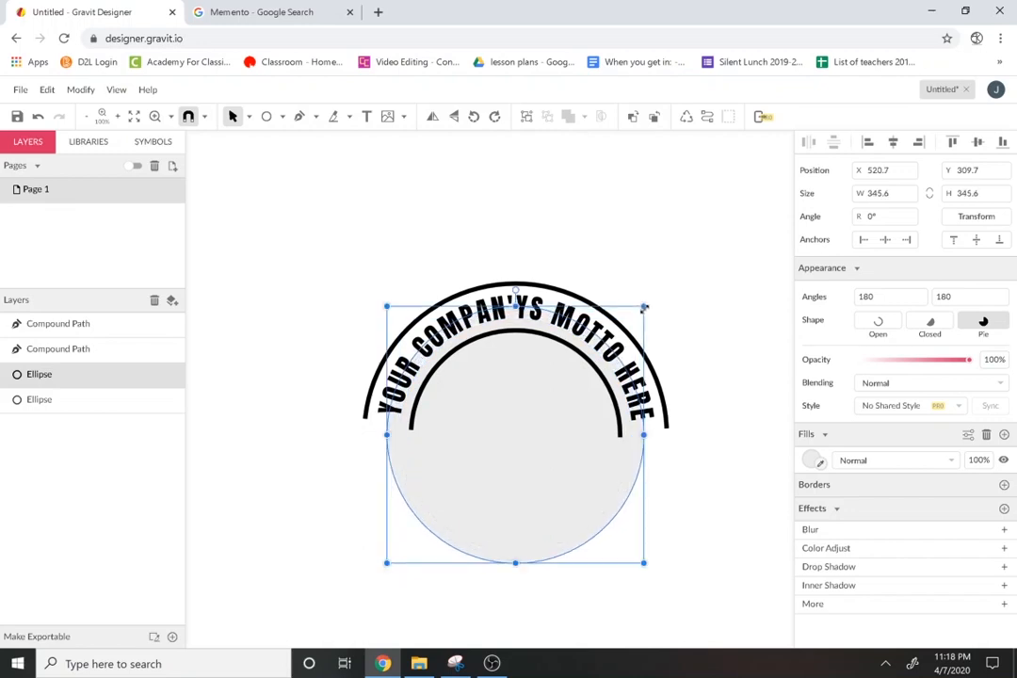
# Hide the duplicated circle's grey fill and give it a black border of width 4
pyautogui.click(811, 462)
pyautogui.click(1001, 465)
pyautogui.click(1004, 460)
pyautogui.click(1004, 484)
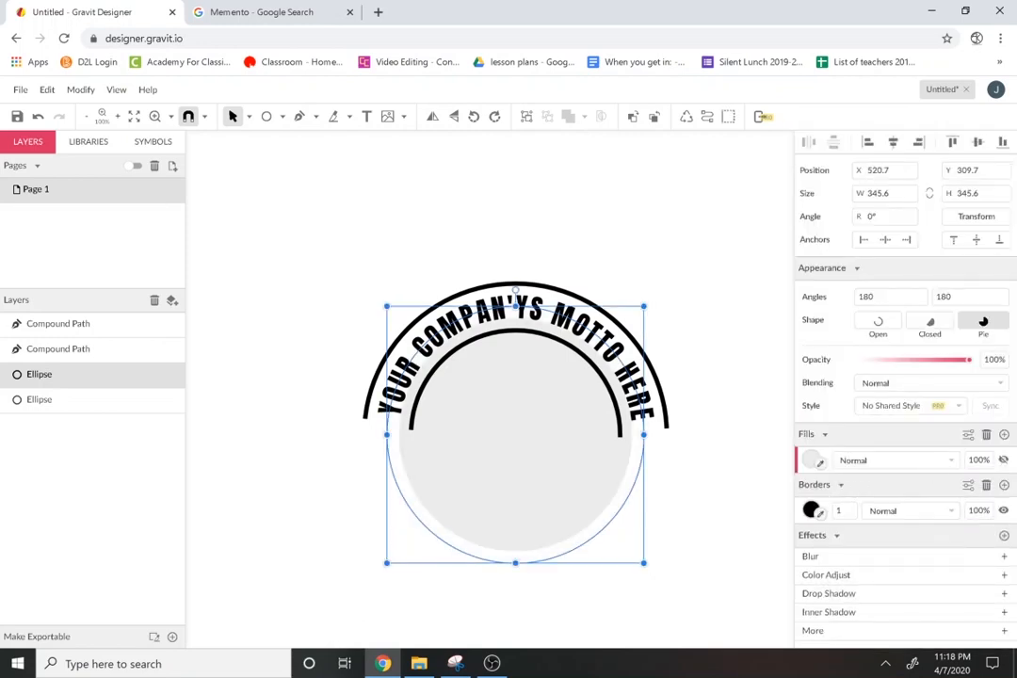
pyautogui.write('6')
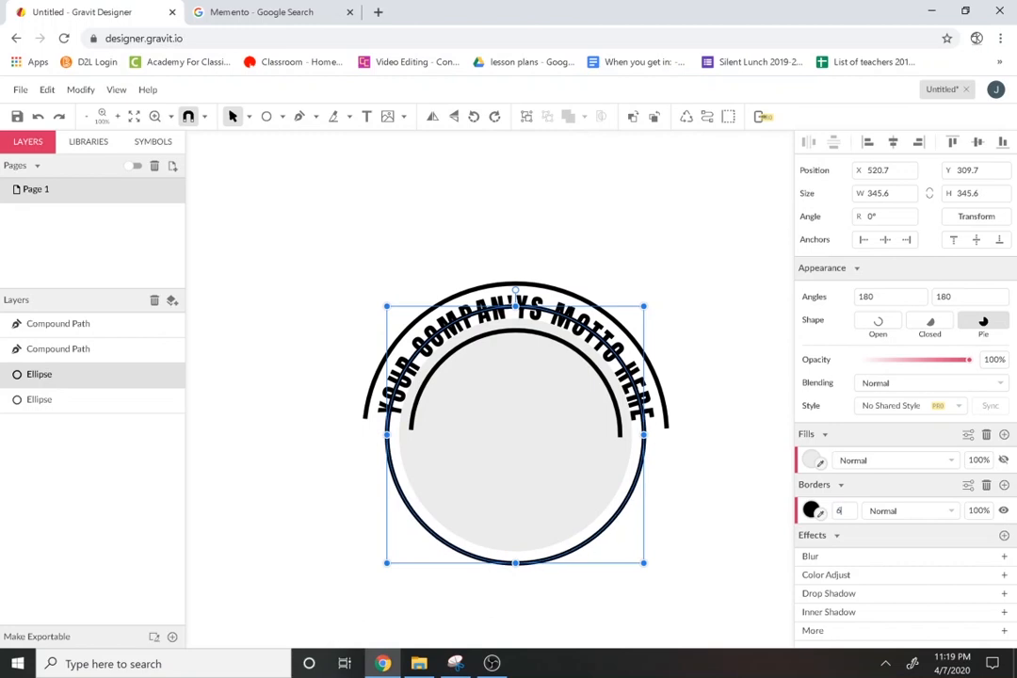
pyautogui.press('BackSpace')
pyautogui.write('5')
pyautogui.press('BackSpace')
pyautogui.write('4')
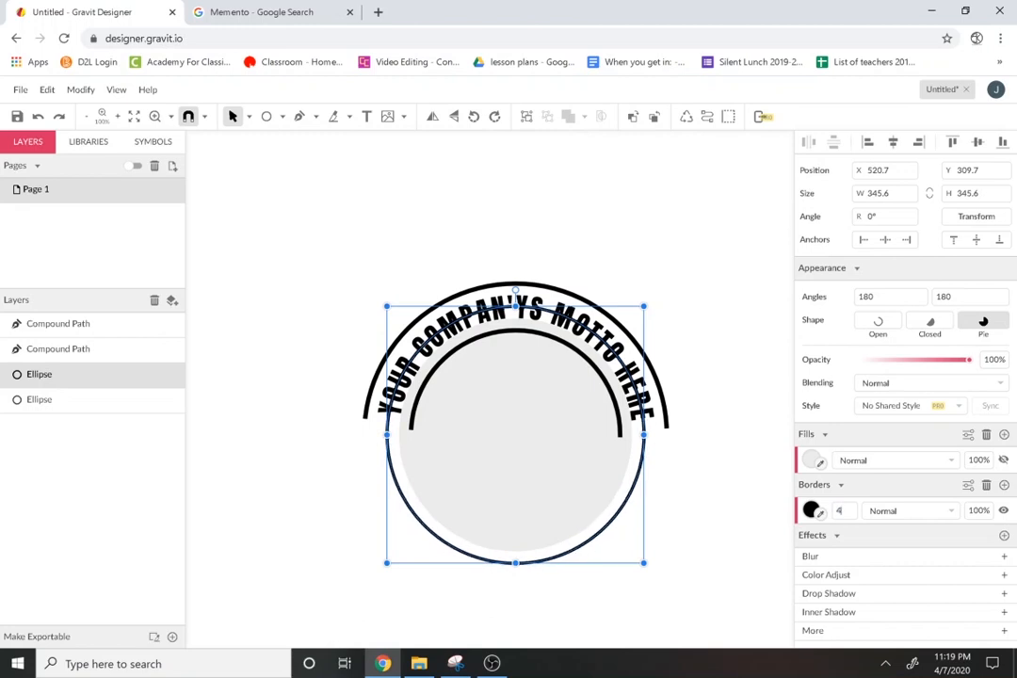
pyautogui.press('BackSpace')
pyautogui.write('5')
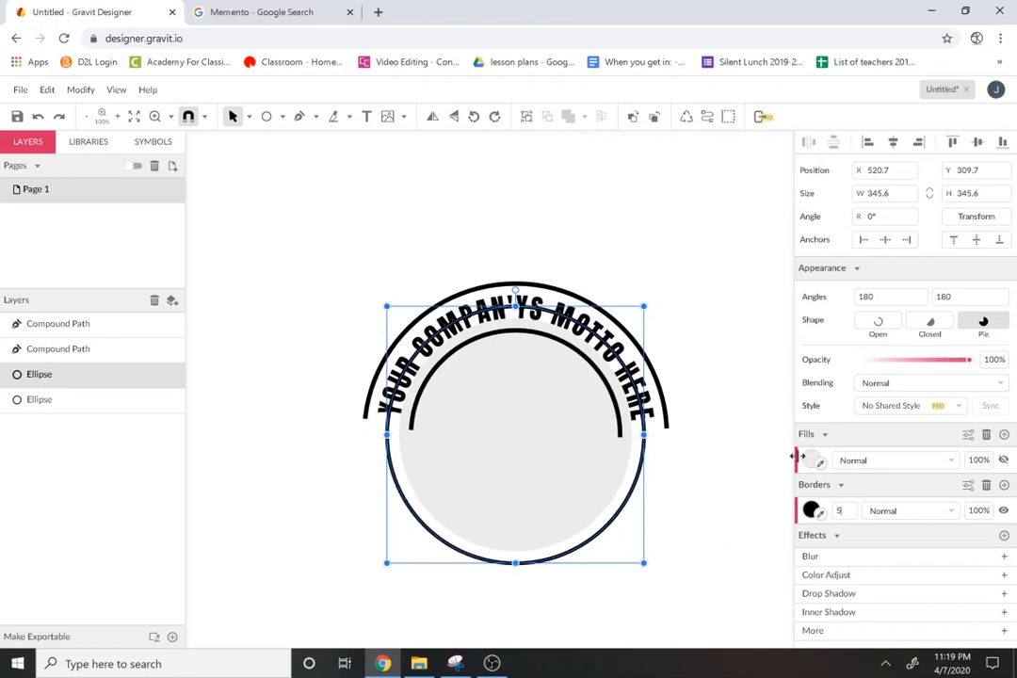
pyautogui.press('BackSpace')
pyautogui.write('4')
pyautogui.click(716, 515)
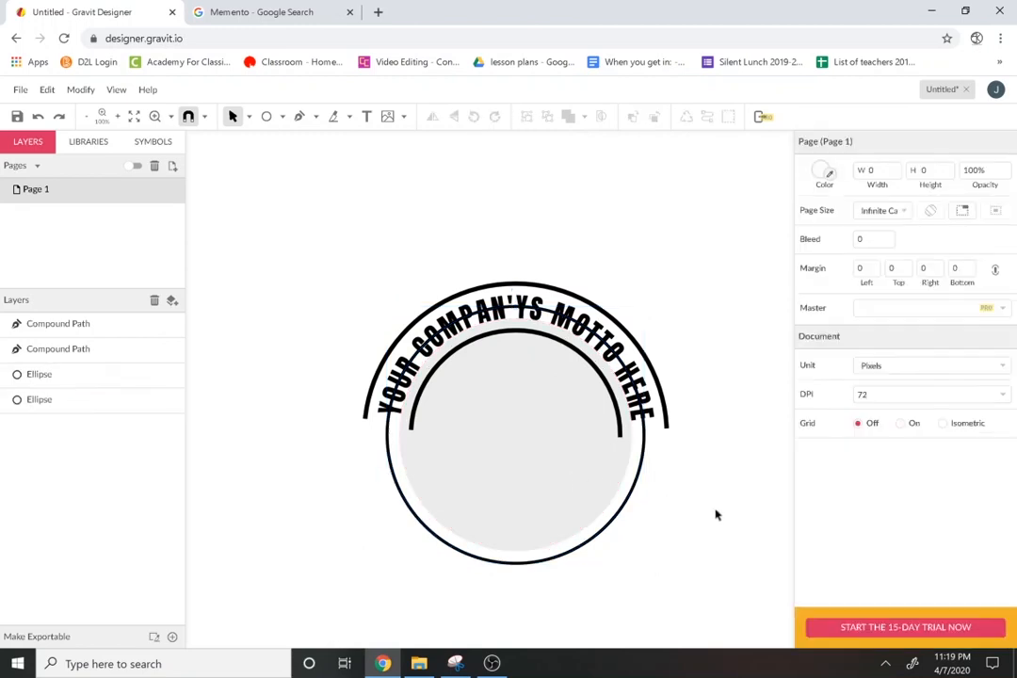
# Enlarge the original grey circle about its centre to about 413 × 413 px and bring it to the front
pyautogui.click(400, 478)
pyautogui.click(480, 473)
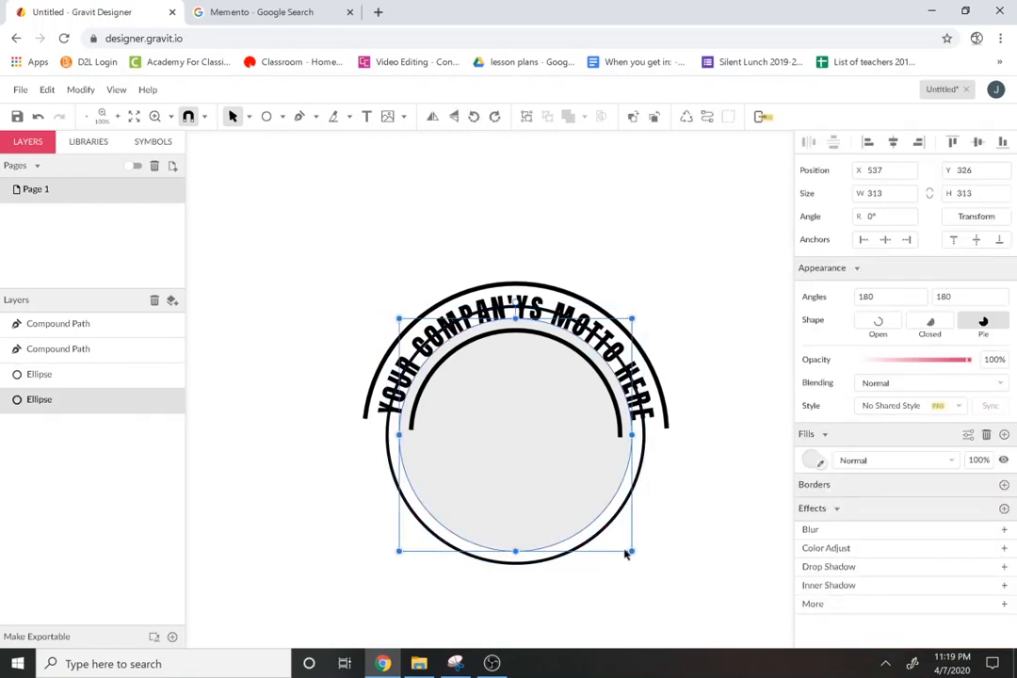
pyautogui.moveTo(633, 553); pyautogui.dragTo(662, 593)
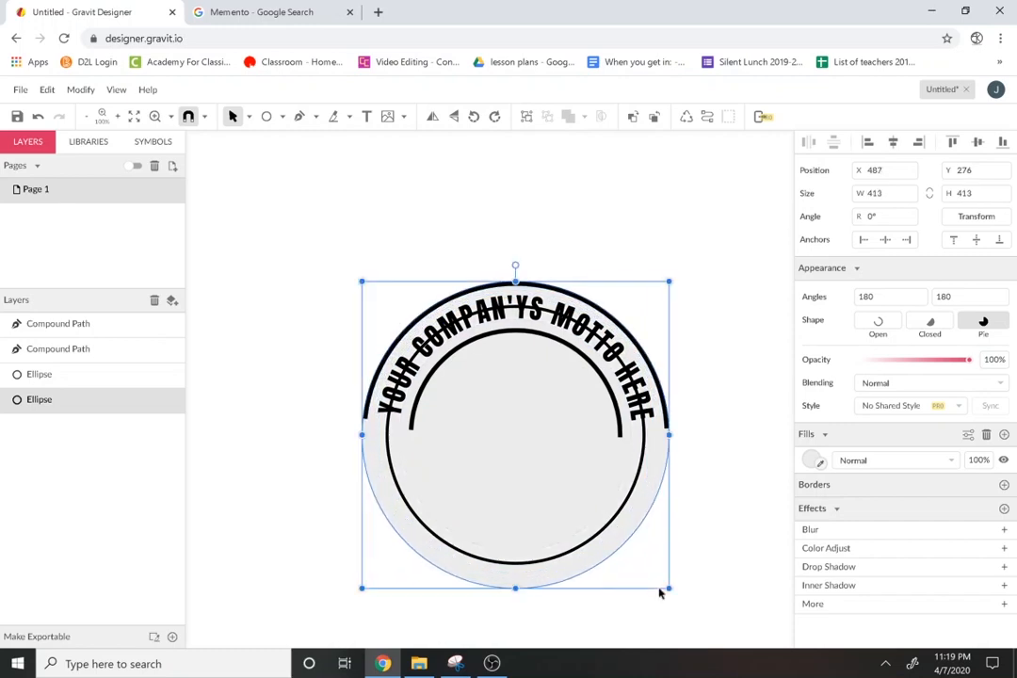
pyautogui.hotkey('ctrl', 'shift', 'Up')
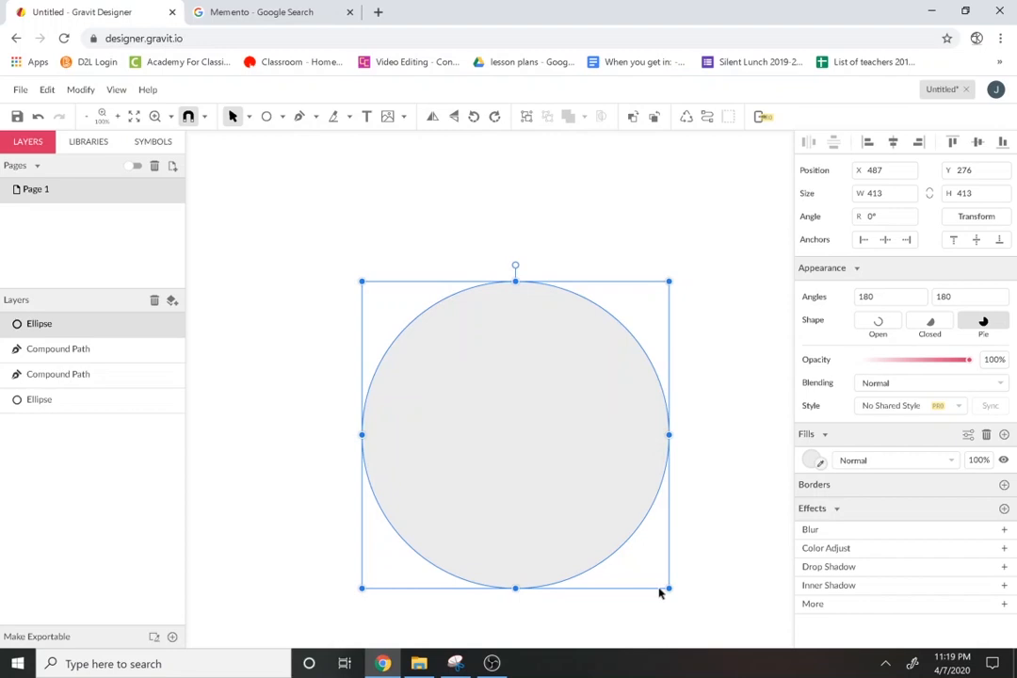
# Save the design to the cloud under the name ANNIVERSARAY
pyautogui.click(17, 117)
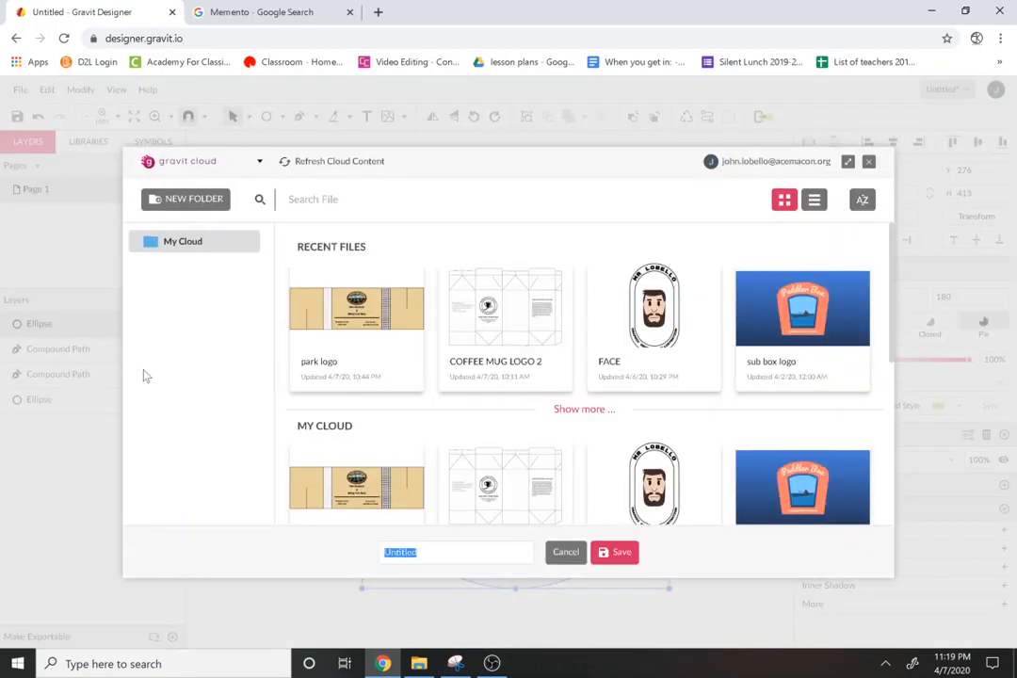
pyautogui.write('ANNIVERSARAY')
pyautogui.press('Return')
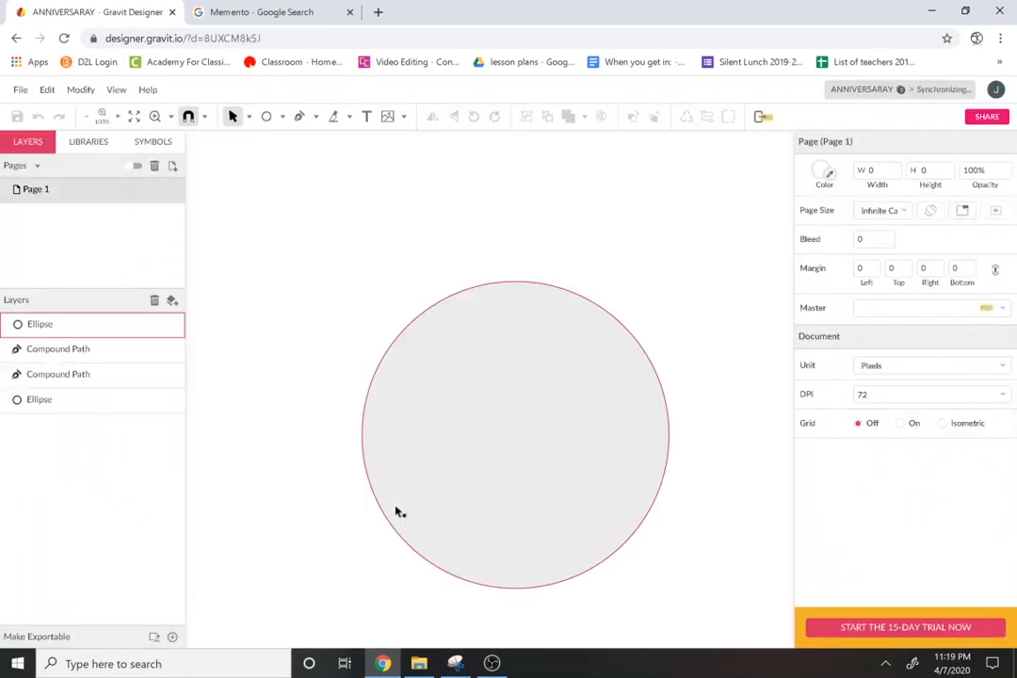
# Attach the text ANNIVERSARY to the lower-left edge of the large grey circle
pyautogui.press('t')
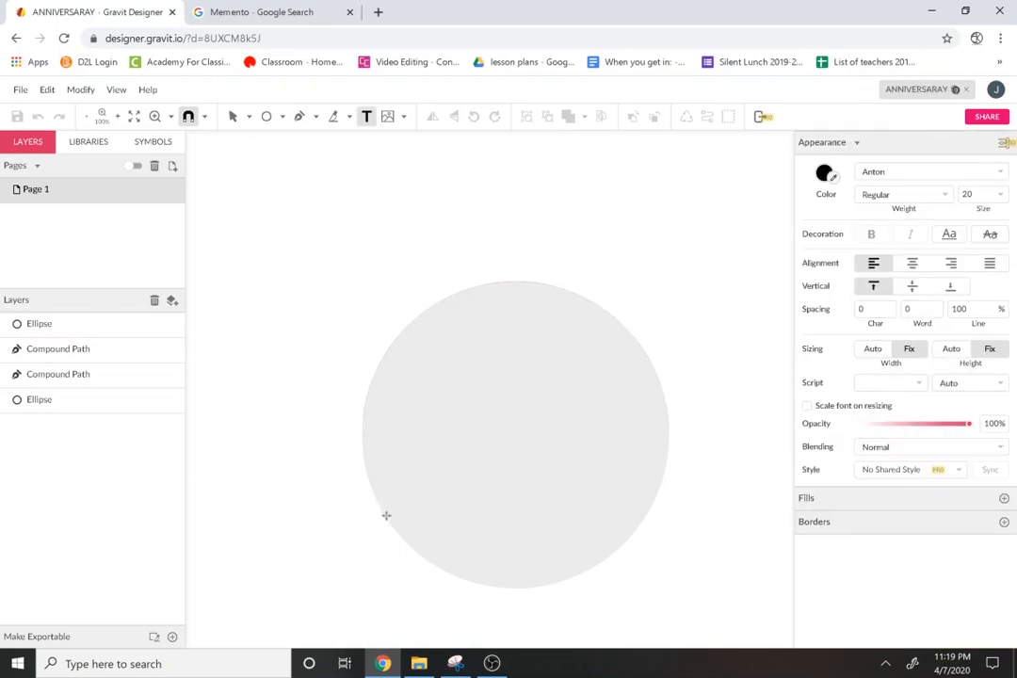
pyautogui.click(385, 518)
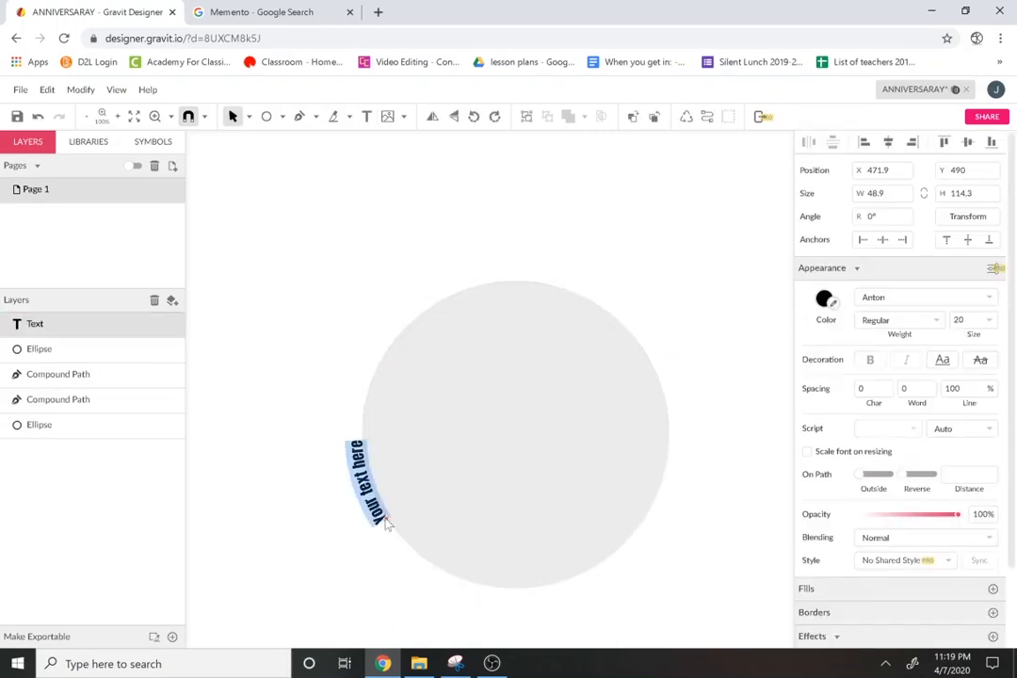
pyautogui.write('HAPPY')
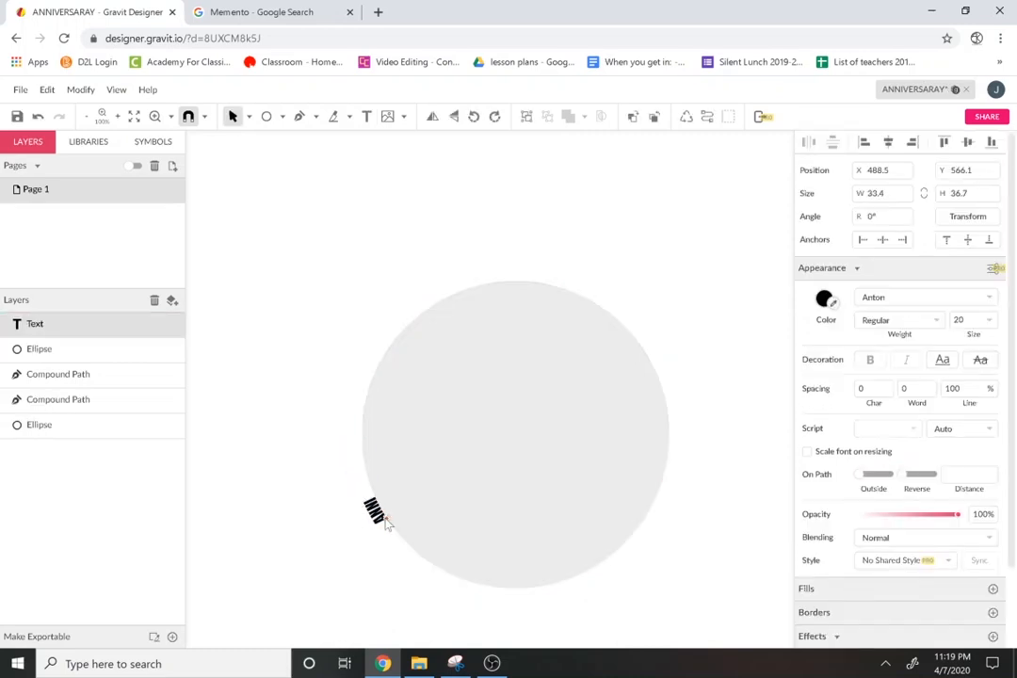
pyautogui.write('VERSARY')
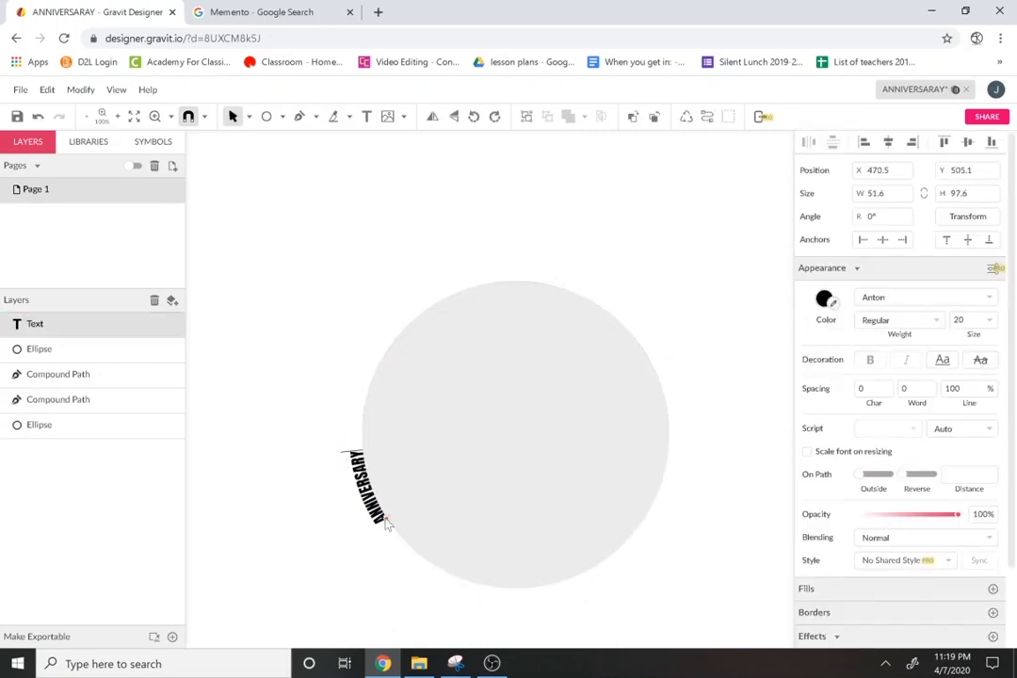
pyautogui.click(492, 663)
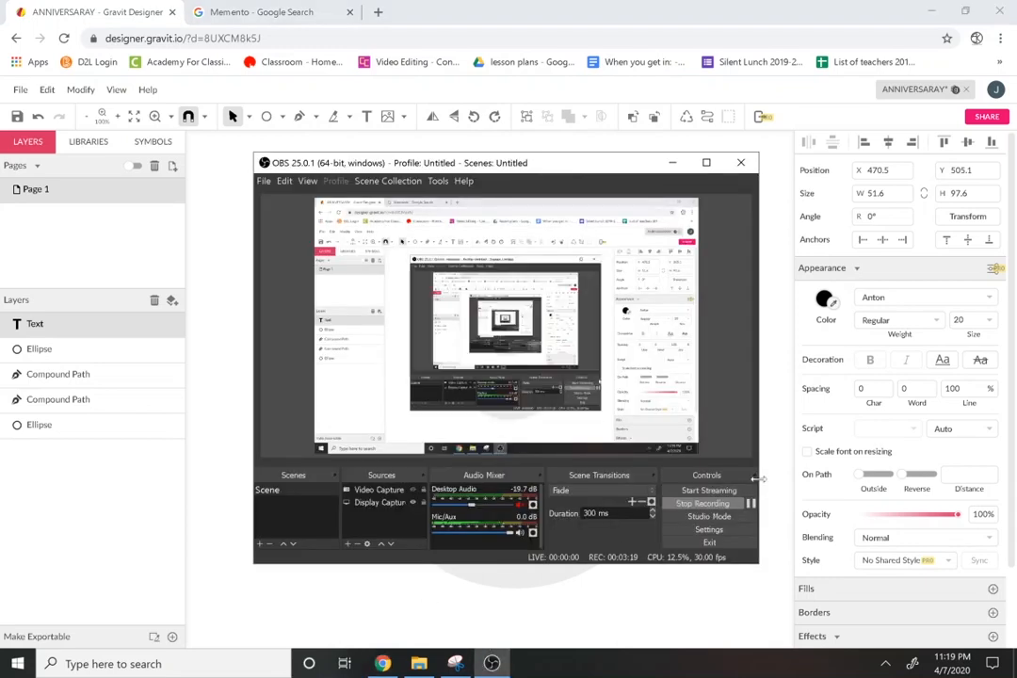
pyautogui.click(750, 504)
pyautogui.click(600, 636)
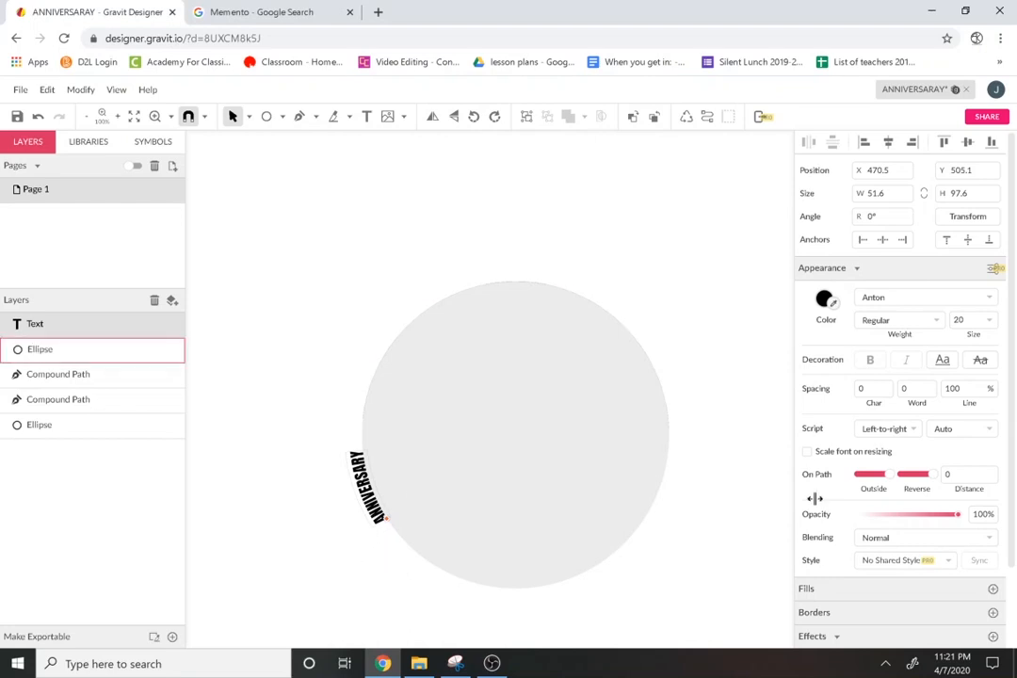
# Turn off the Reverse option for the ANNIVERSARY text on its path
pyautogui.click(908, 478)
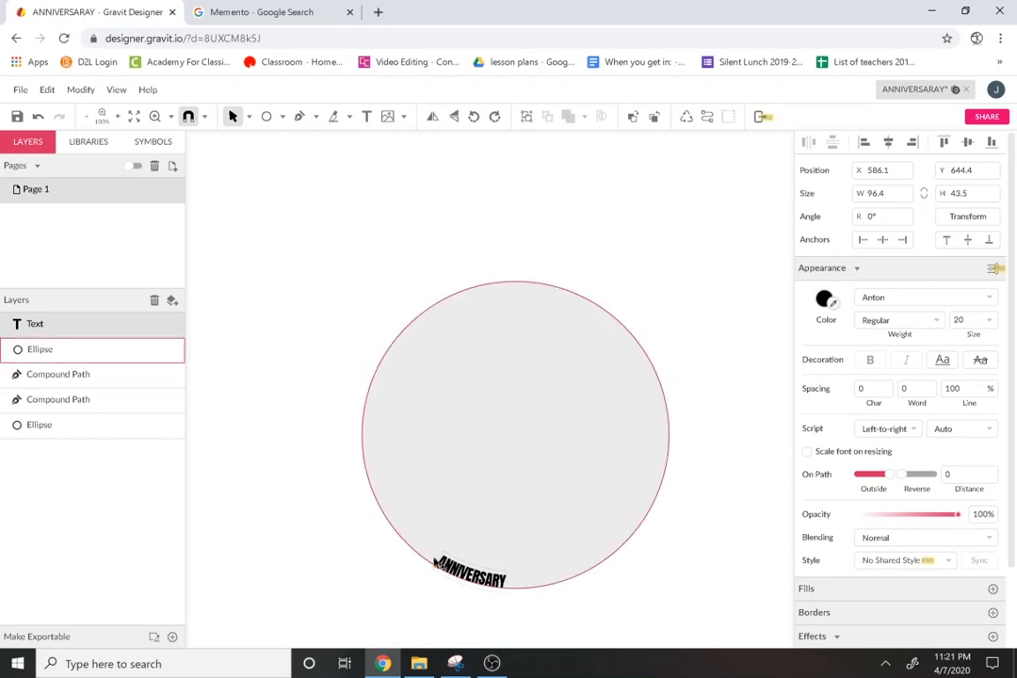
# Slightly lower the fill opacity of the large grey circle that covers the artwork
pyautogui.click(524, 490)
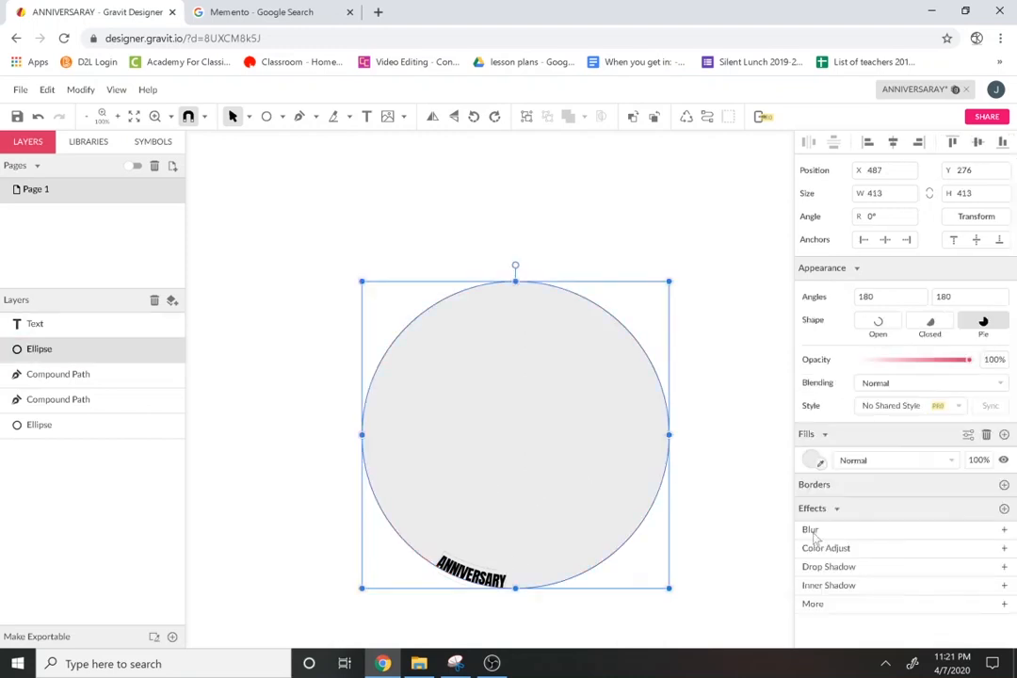
pyautogui.click(980, 460)
pyautogui.press('Down')
pyautogui.press('Down')
pyautogui.press('Down')
pyautogui.press('Down')
pyautogui.press('Down')
pyautogui.press('Down')
pyautogui.press('Down')
# Slide the ANNIVERSARY text back along the circle so it starts on the left side, just below mid-height
pyautogui.click(470, 583)
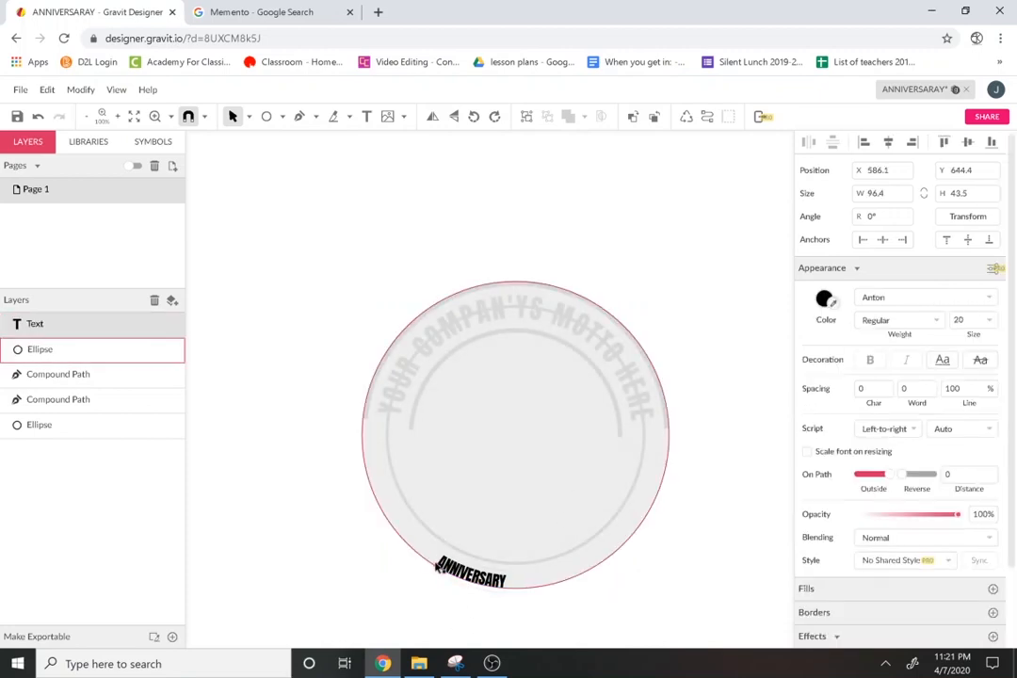
pyautogui.moveTo(445, 574)
pyautogui.mouseDown()
pyautogui.moveTo(416, 549)
pyautogui.moveTo(429, 566)
pyautogui.mouseUp()
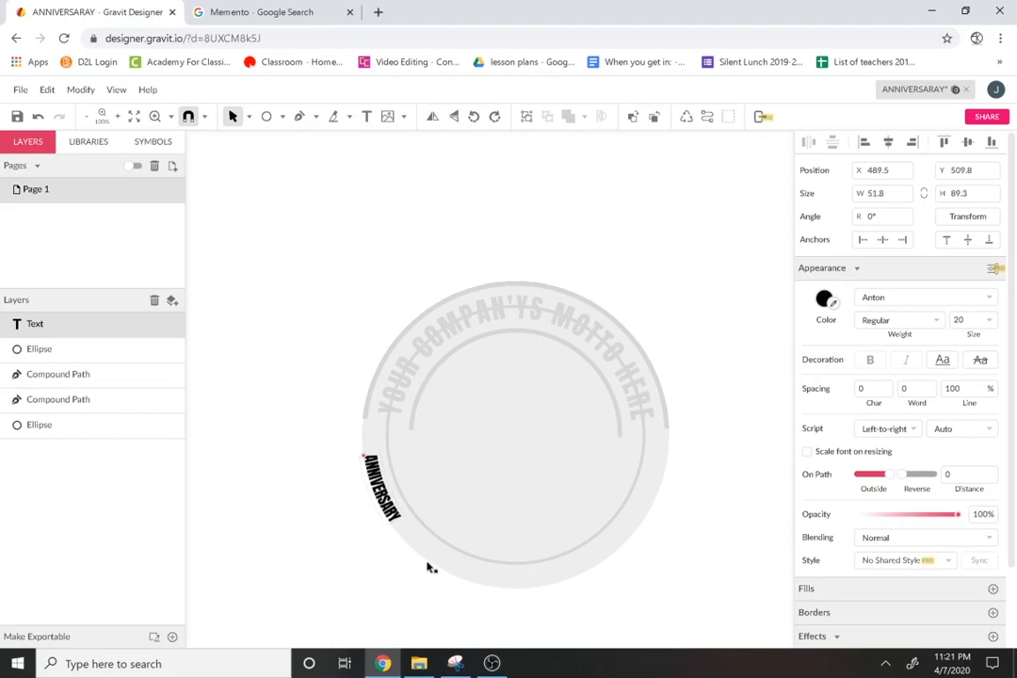
# Select the whole word ANNIVERSARY and set its font size to 72 px
pyautogui.doubleClick(386, 506)
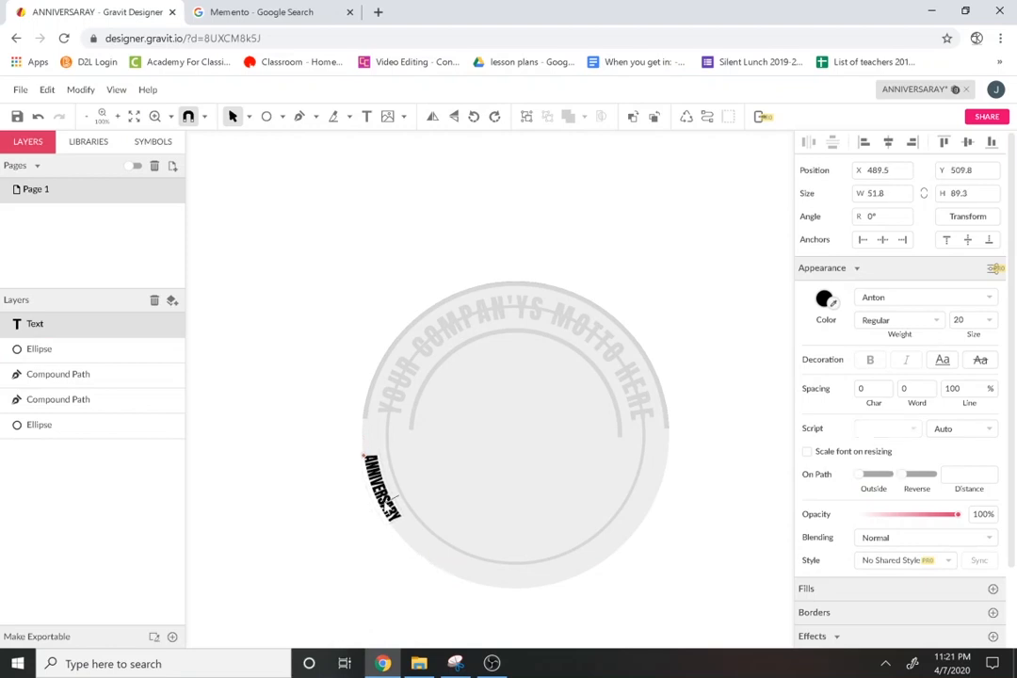
pyautogui.doubleClick(385, 506)
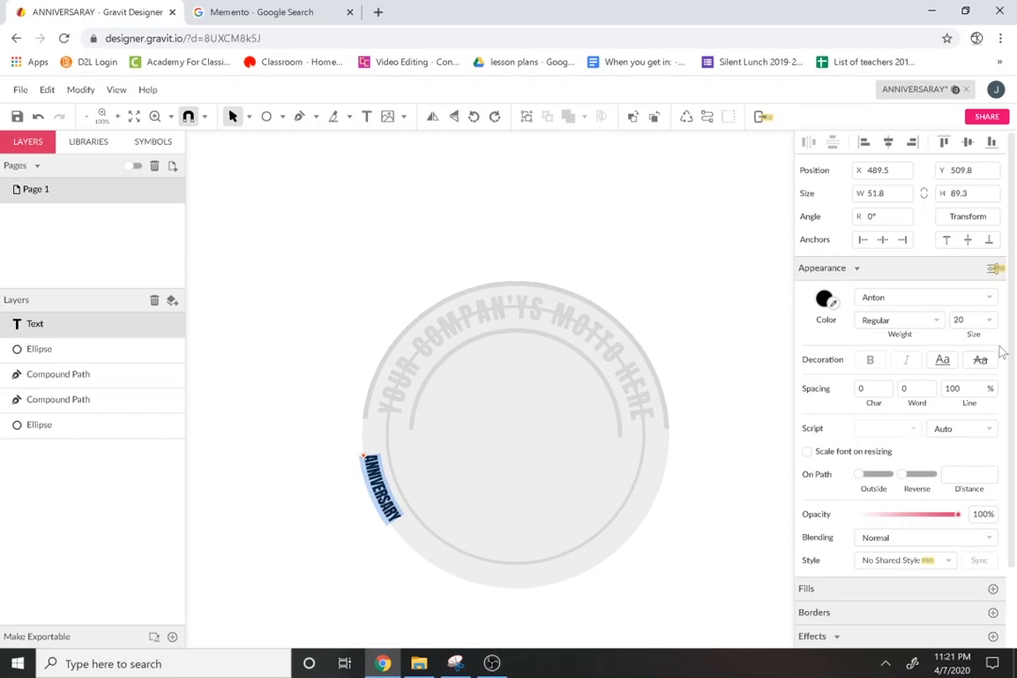
pyautogui.click(974, 320)
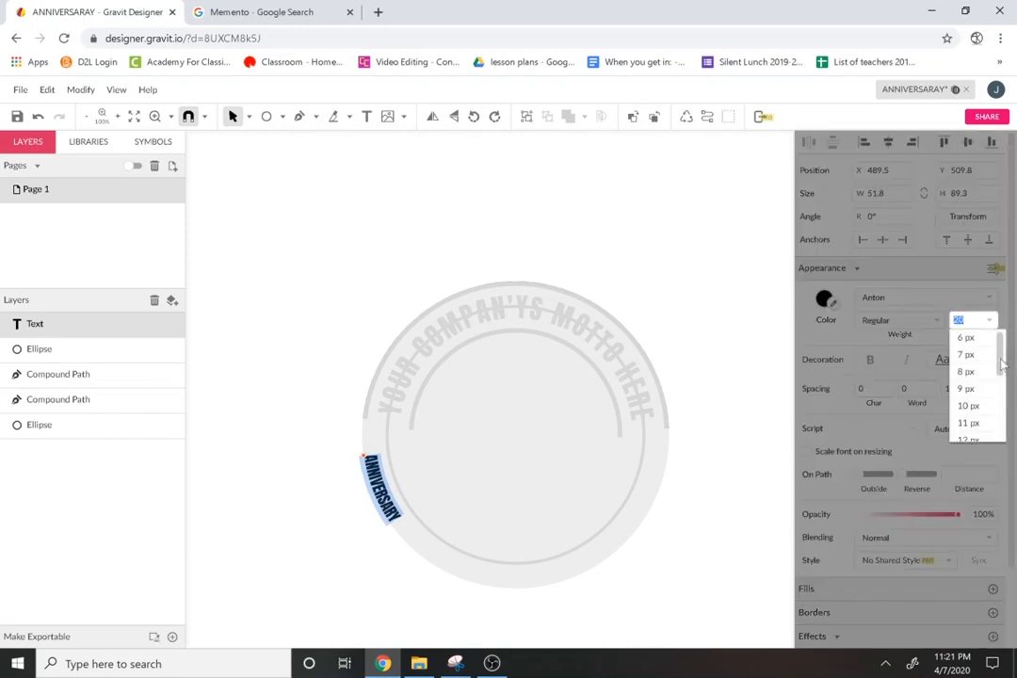
pyautogui.scroll(-3, 990, 415)
pyautogui.click(968, 431)
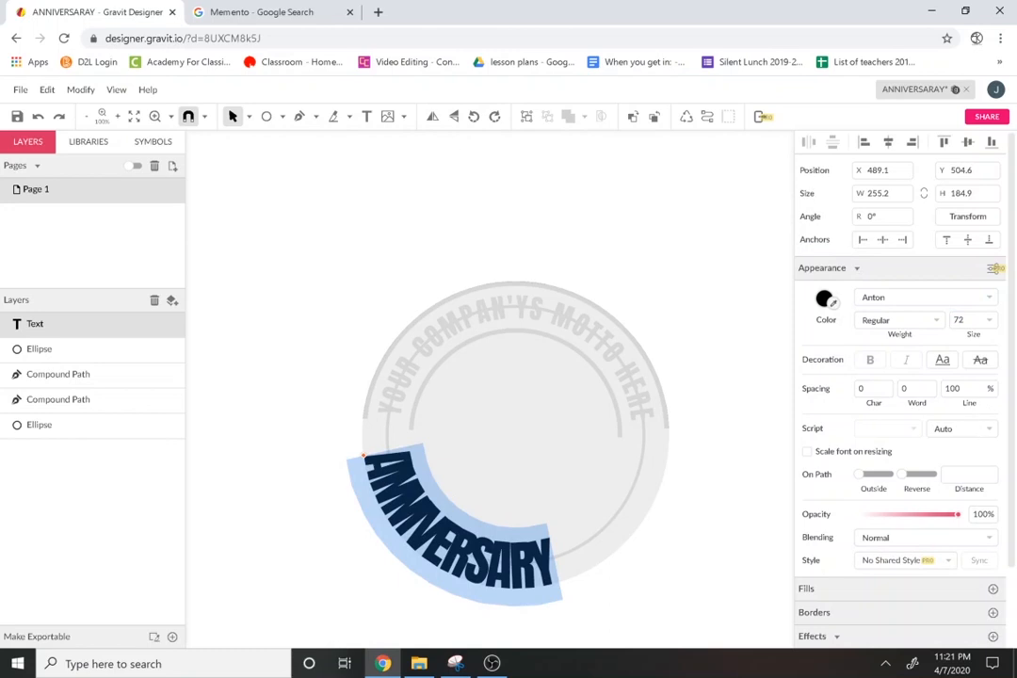
# Try a font size of 73 for the selected ANNIVERSARY text
pyautogui.click(971, 320)
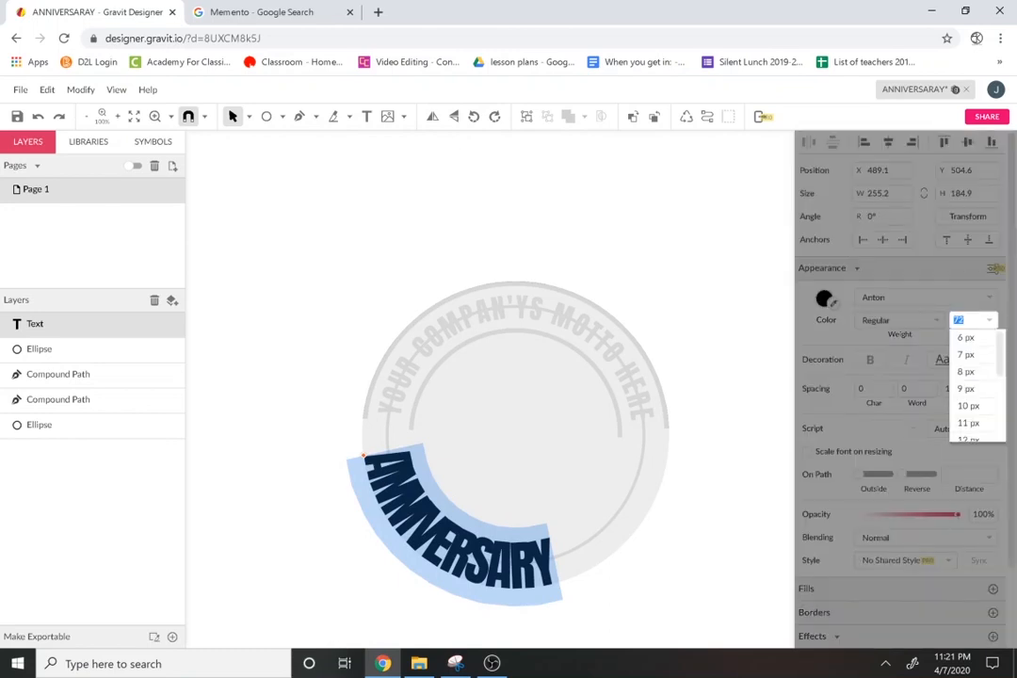
pyautogui.write('747')
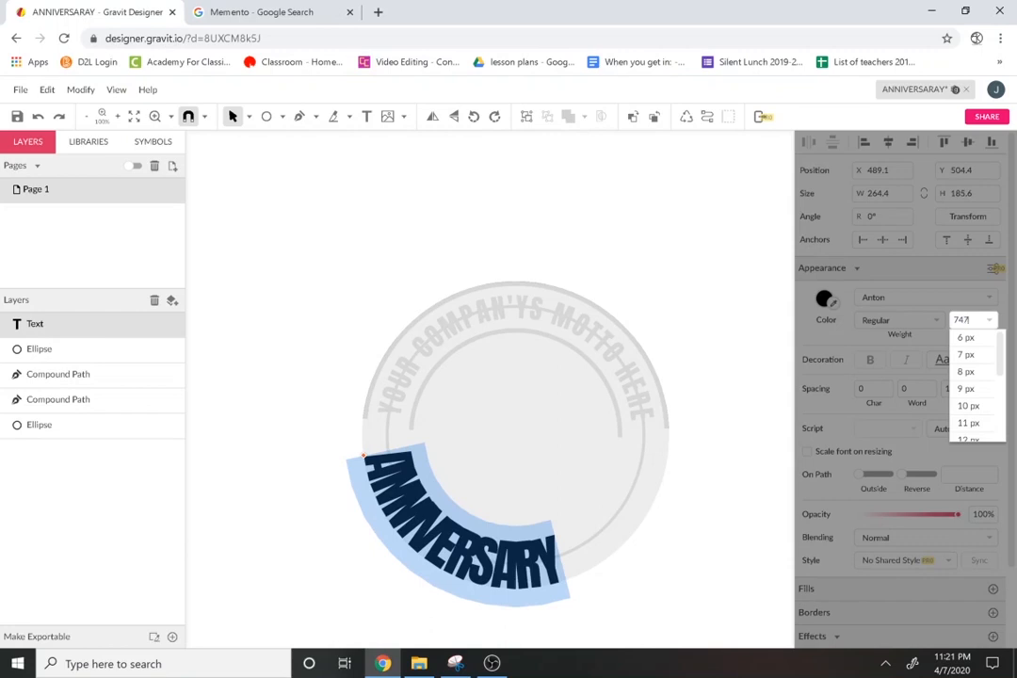
pyautogui.write('3')
pyautogui.press('Return')
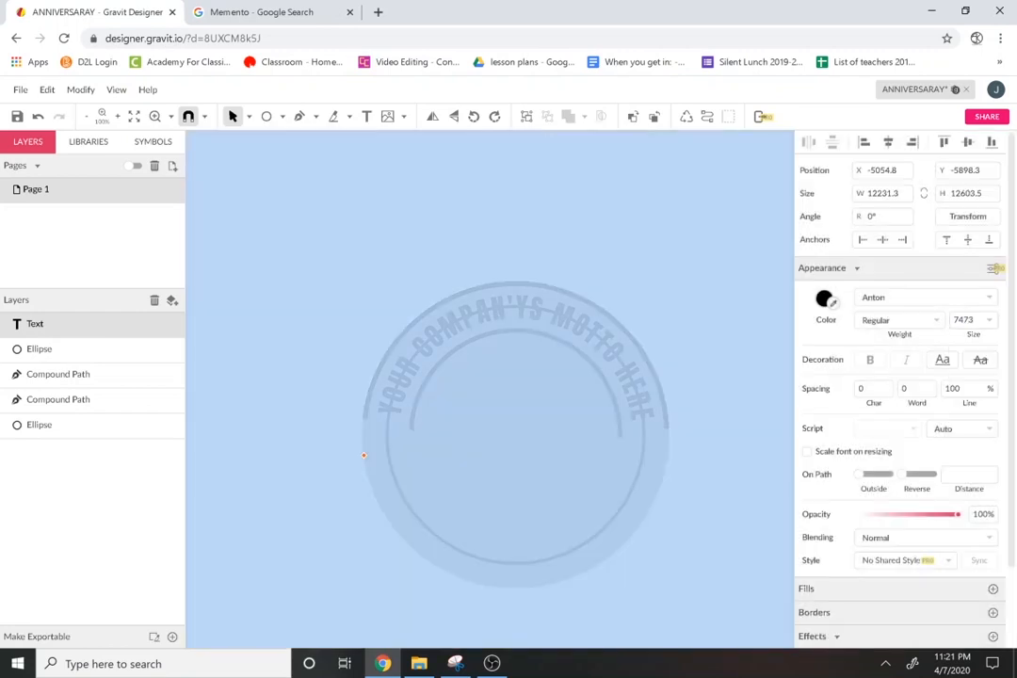
pyautogui.click(970, 321)
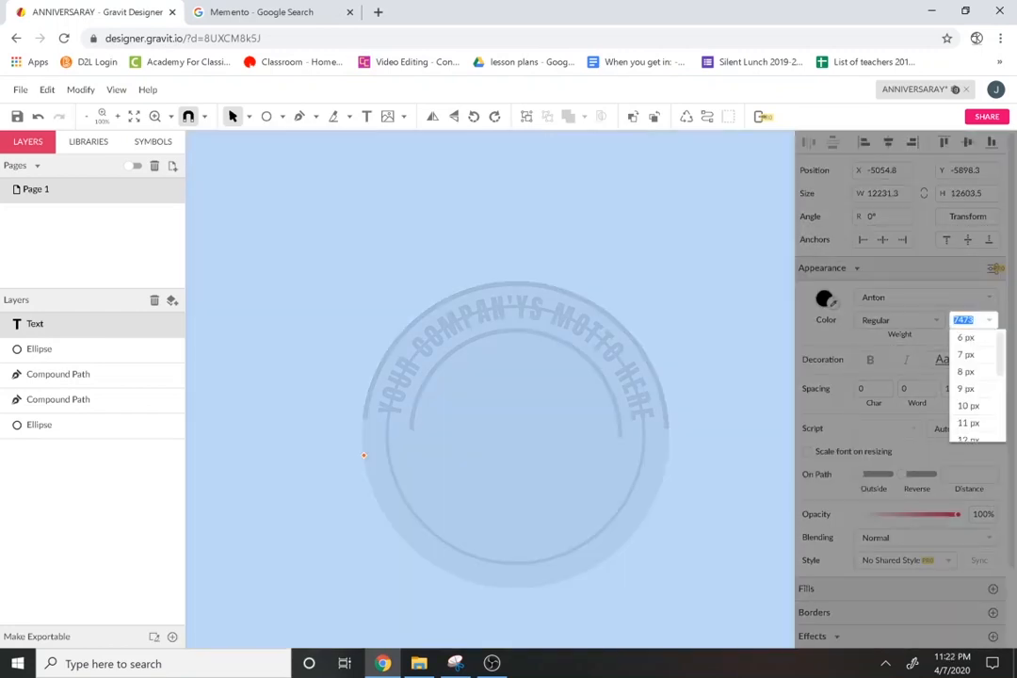
pyautogui.click(968, 320)
pyautogui.click(968, 321)
pyautogui.click(968, 320)
pyautogui.press('Return')
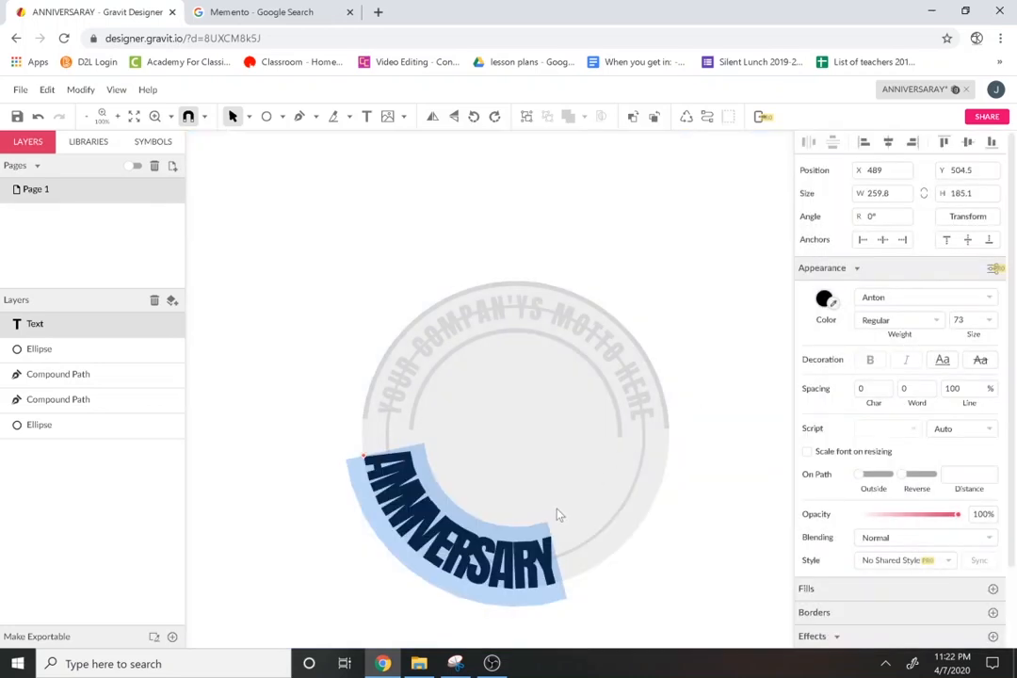
# Set the font size of the ANNIVERSARY text to 80
pyautogui.click(968, 320)
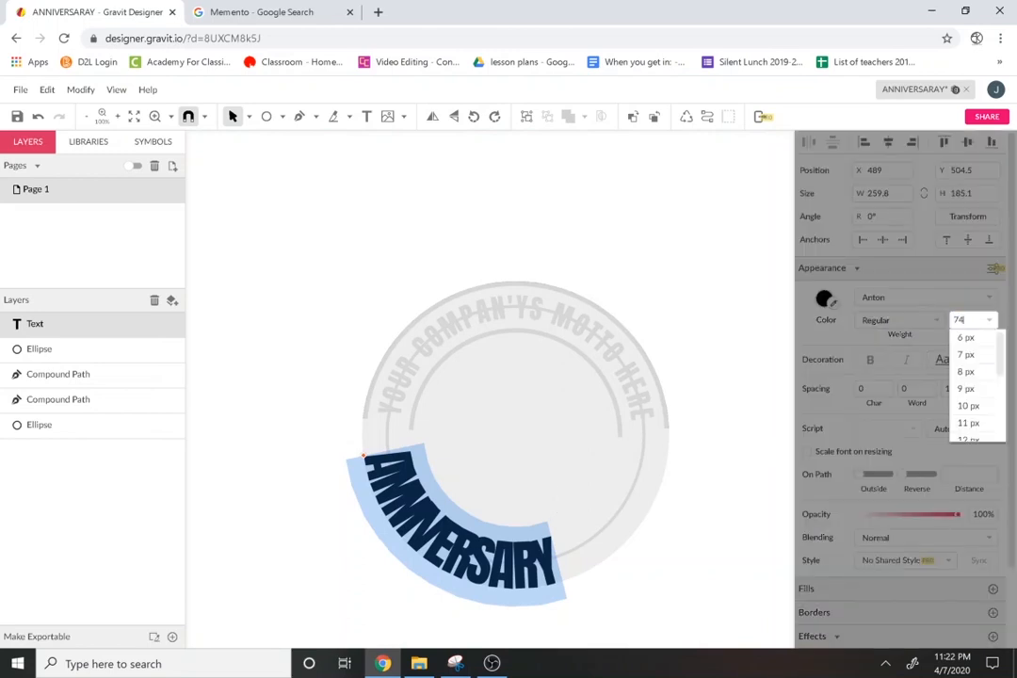
pyautogui.press('Return')
pyautogui.write('80')
pyautogui.press('Return')
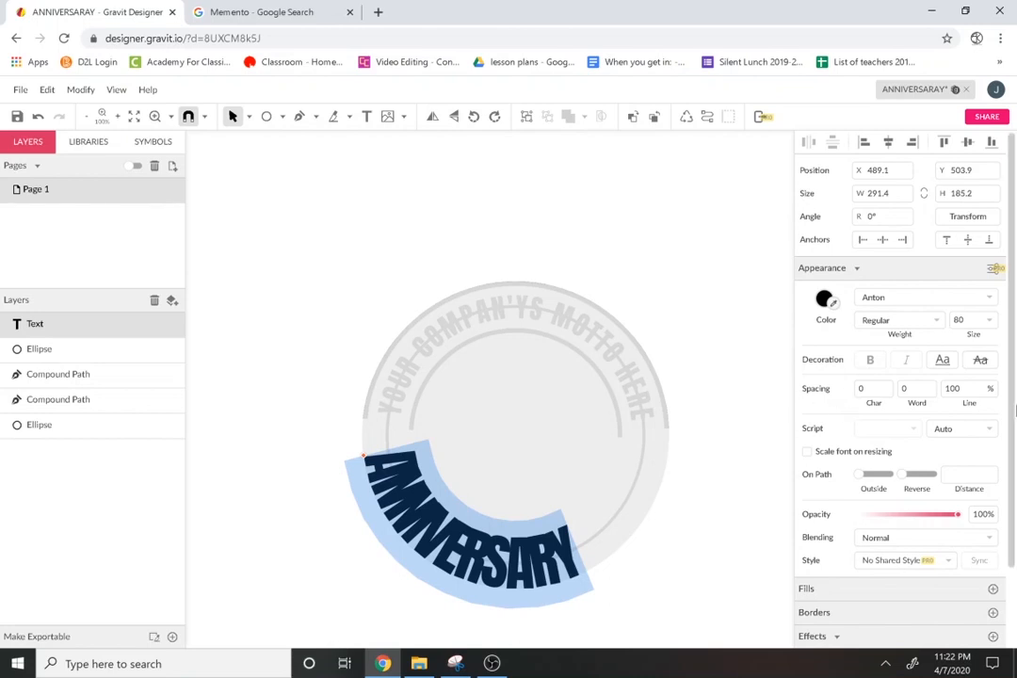
# Increase the character spacing of the ANNIVERSARY text to 20 so it spans the lower half of the circle
pyautogui.press('Up')
pyautogui.press('Up')
pyautogui.press('Up')
pyautogui.press('Up')
pyautogui.press('Up')
pyautogui.press('Up')
pyautogui.press('Up')
pyautogui.press('Up')
pyautogui.press('Up')
pyautogui.press('Up')
pyautogui.press('Up')
pyautogui.press('Up')
pyautogui.press('Up')
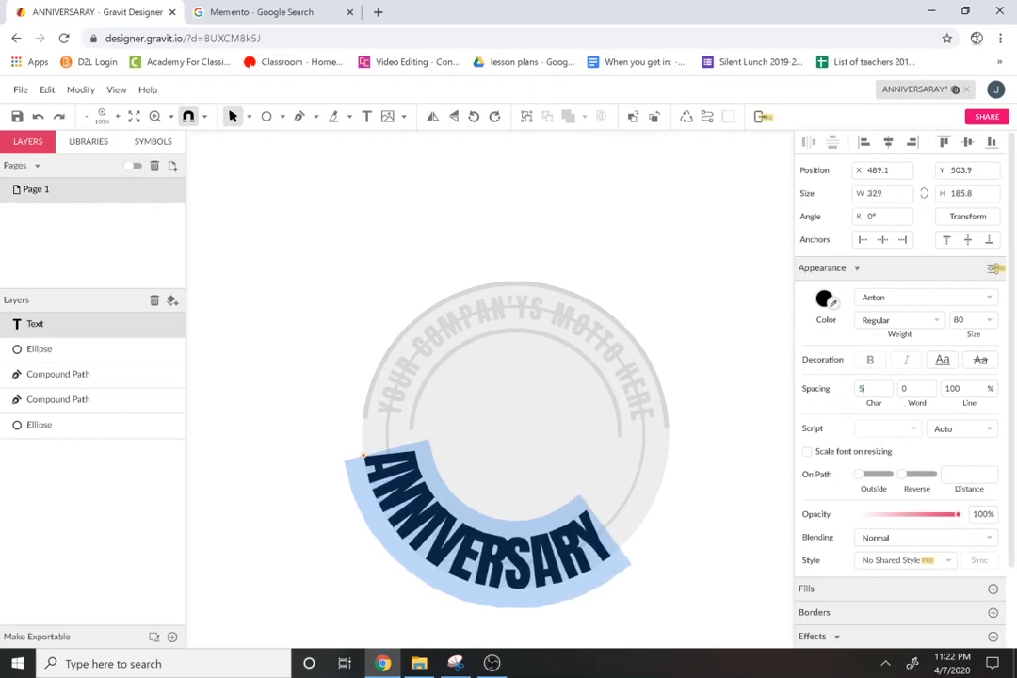
pyautogui.press('Up')
pyautogui.press('Up')
pyautogui.press('Up')
pyautogui.press('Up')
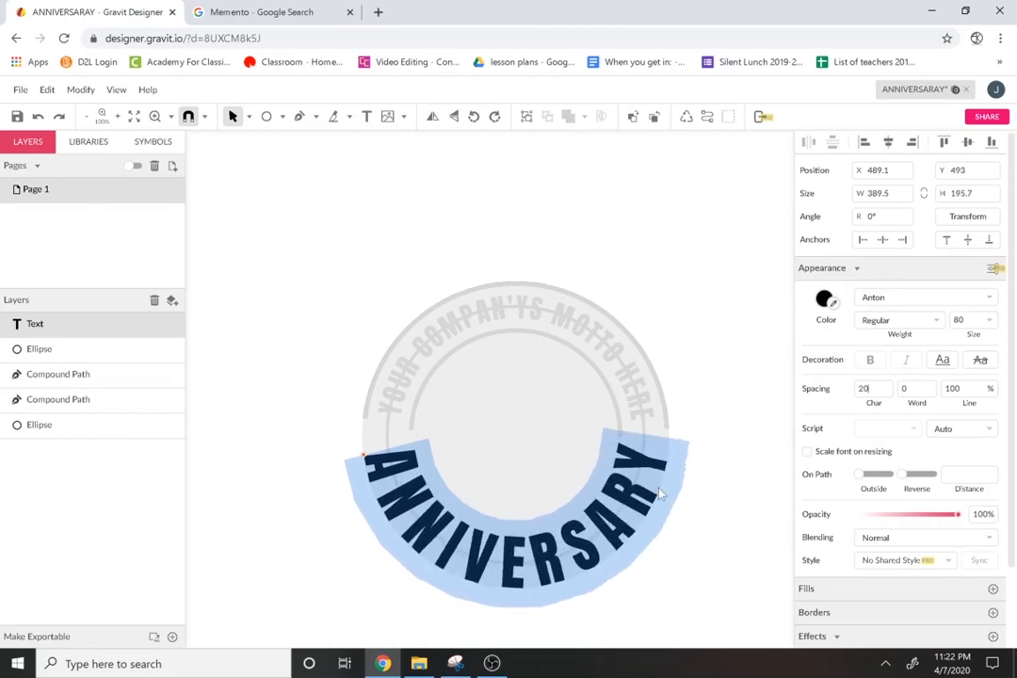
pyautogui.click(491, 664)
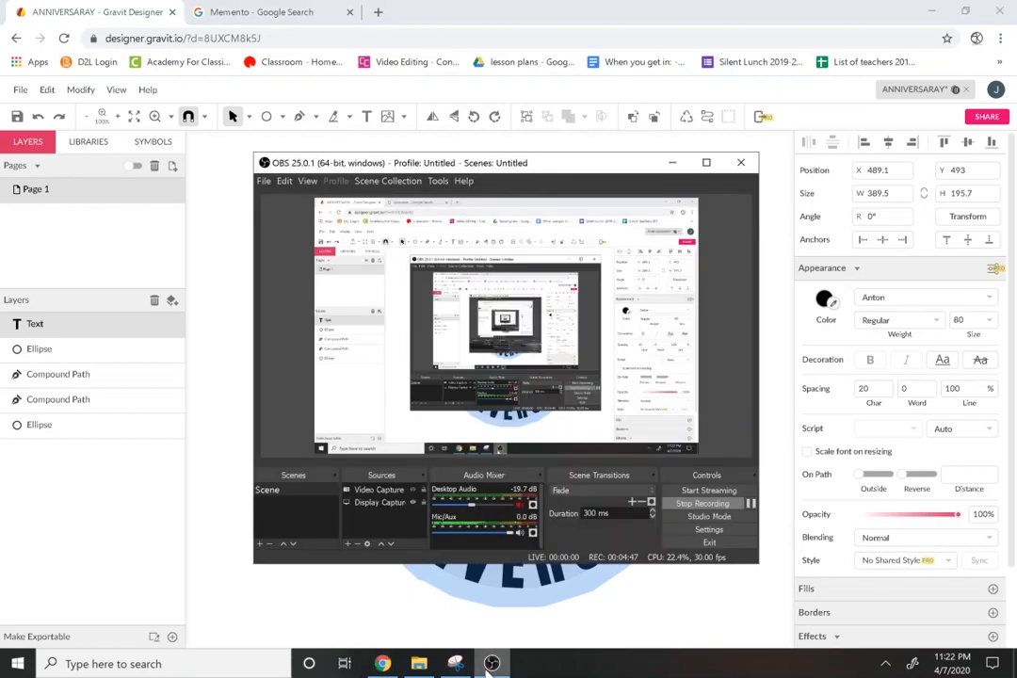
pyautogui.click(491, 664)
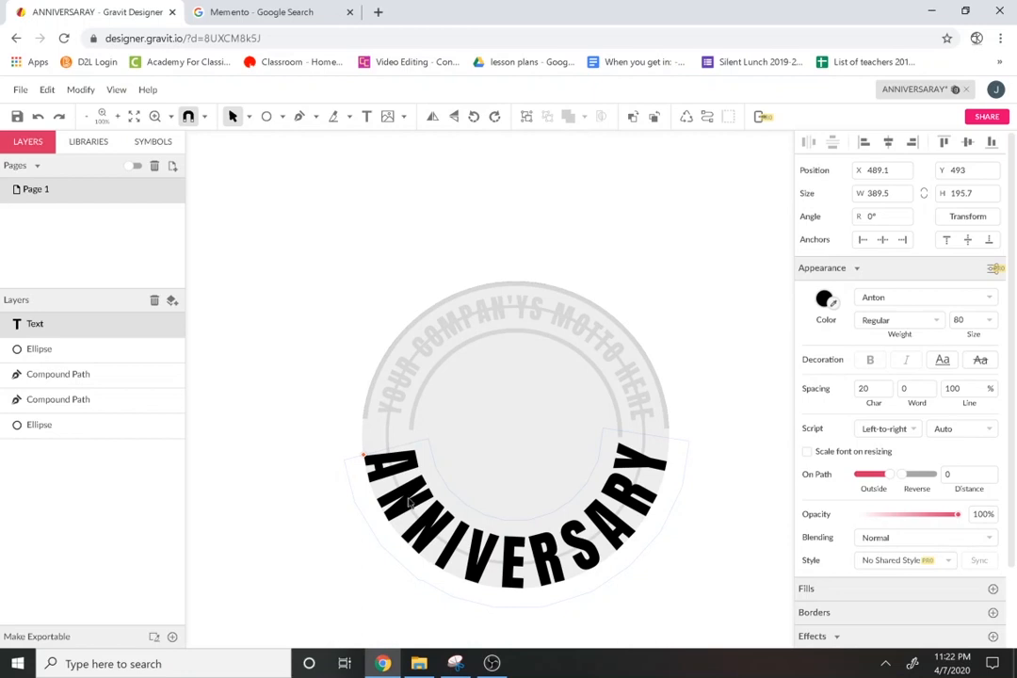
# Convert the curved ANNIVERSARY text to a path and delete the large grey circle covering the artwork
pyautogui.click(331, 430)
pyautogui.click(335, 432)
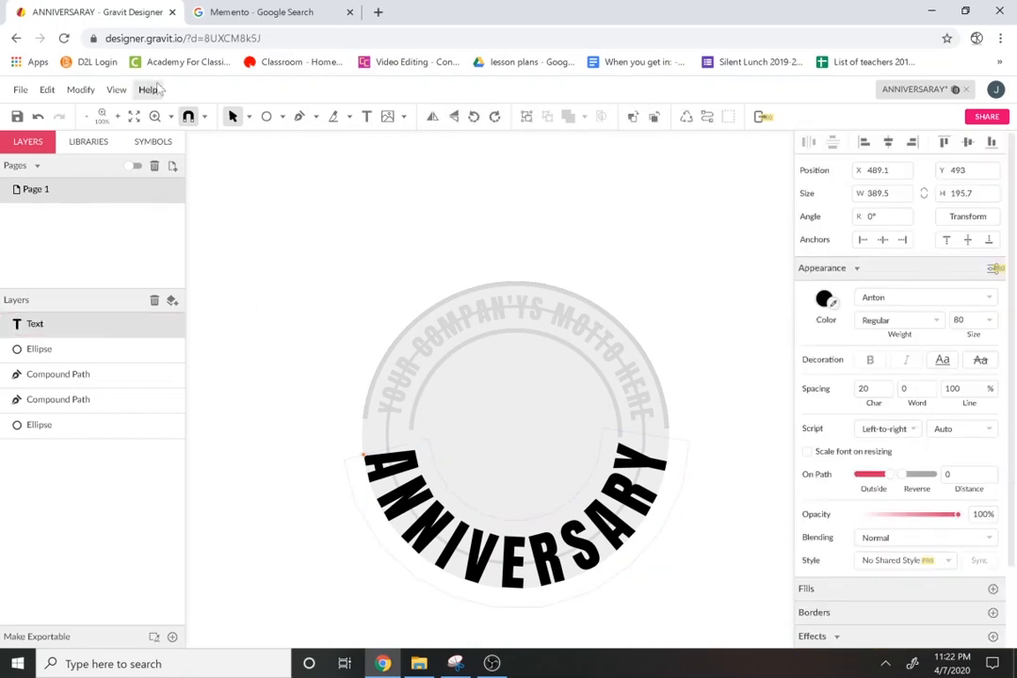
pyautogui.click(80, 89)
pyautogui.moveTo(109, 380)
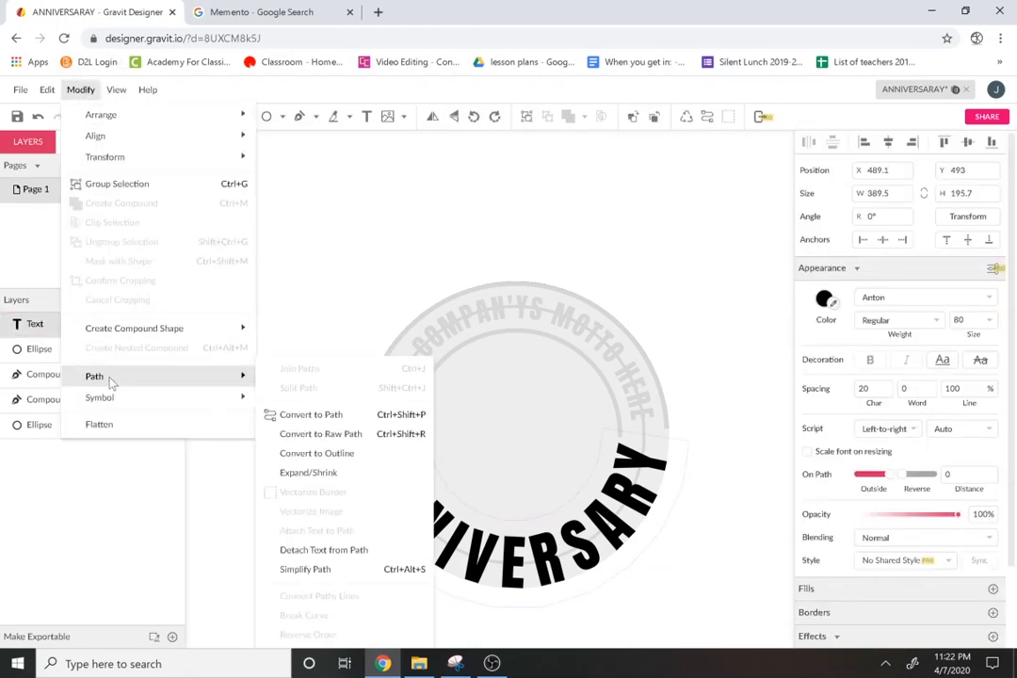
pyautogui.click(274, 415)
pyautogui.click(283, 546)
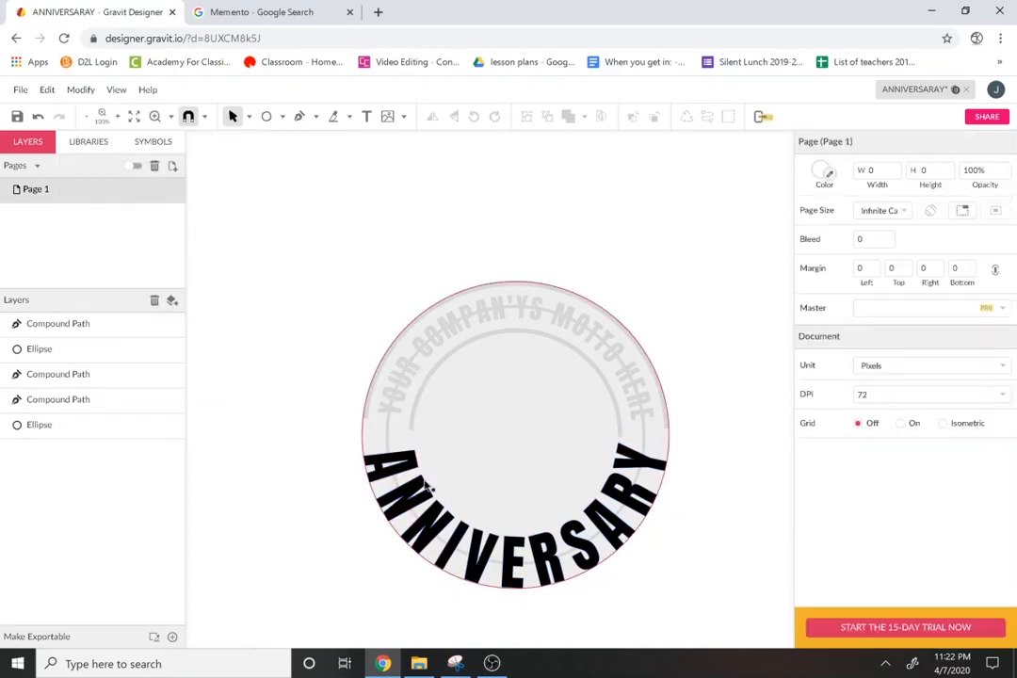
pyautogui.click(477, 481)
pyautogui.press('Delete')
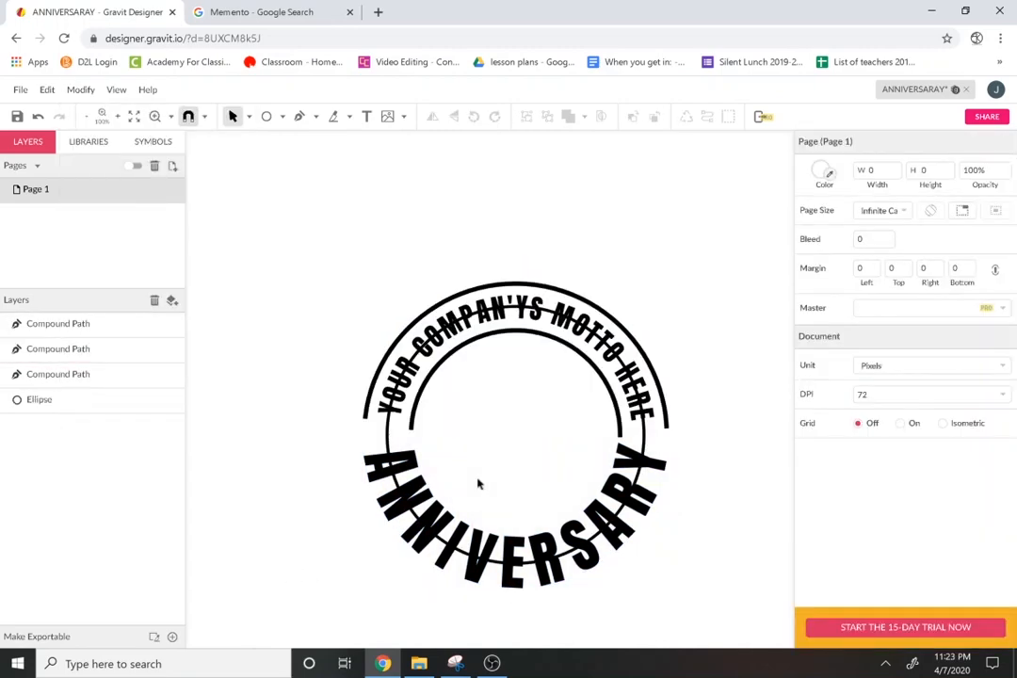
# Cut the thin middle circle with the Knife on both sides, in the gaps between the motto and ANNIVERSARY
pyautogui.click(392, 447)
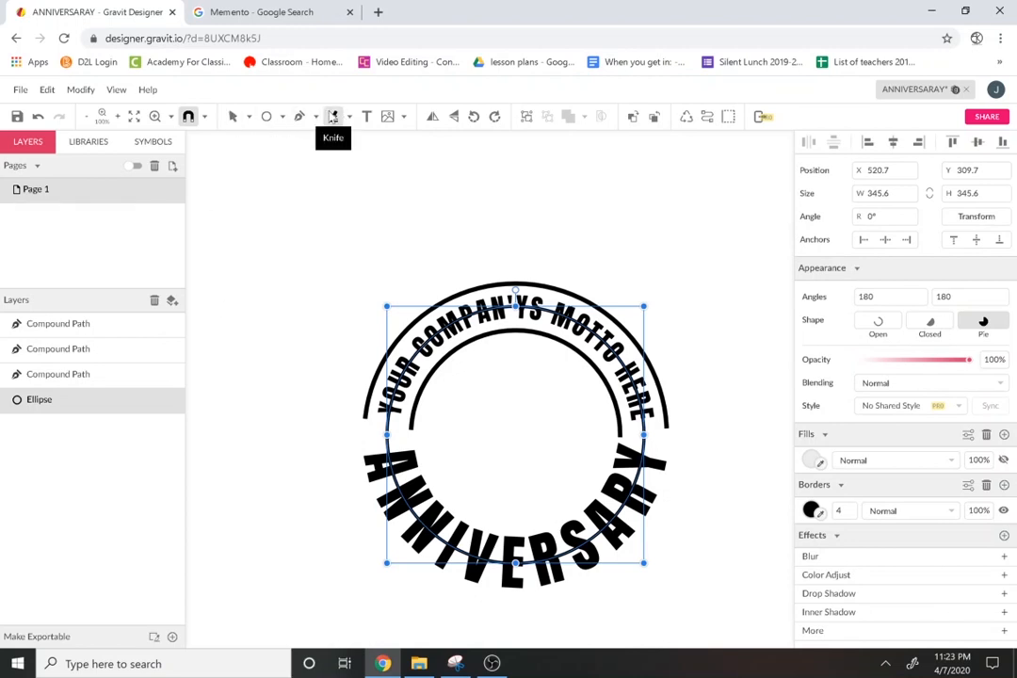
pyautogui.click(333, 115)
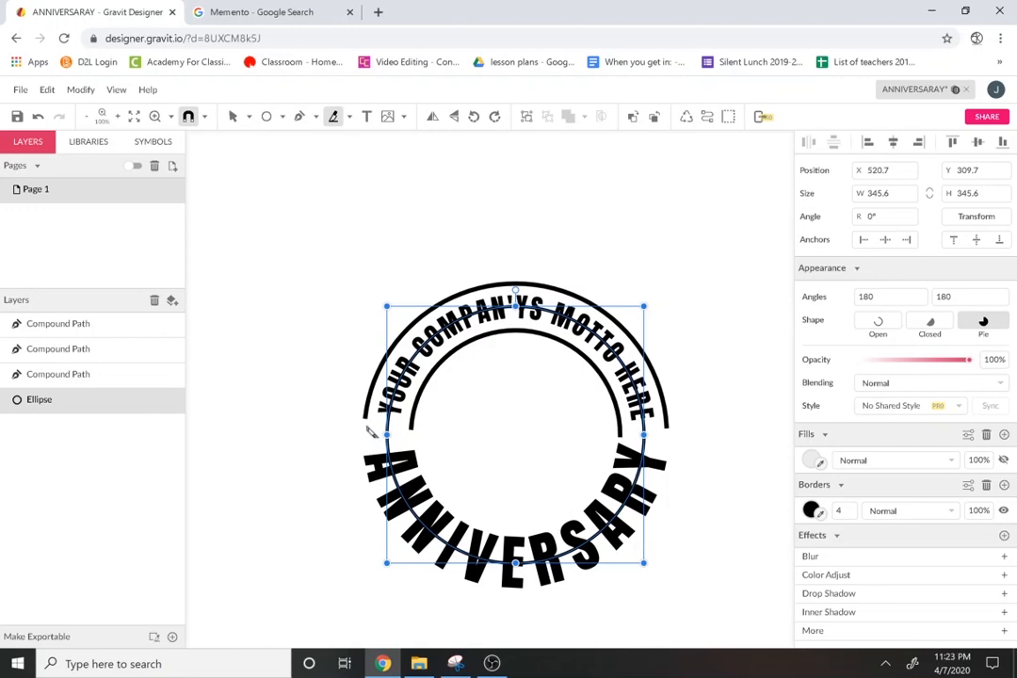
pyautogui.moveTo(364, 426)
pyautogui.mouseDown()
pyautogui.moveTo(412, 435)
pyautogui.moveTo(386, 431)
pyautogui.moveTo(363, 449)
pyautogui.mouseUp()
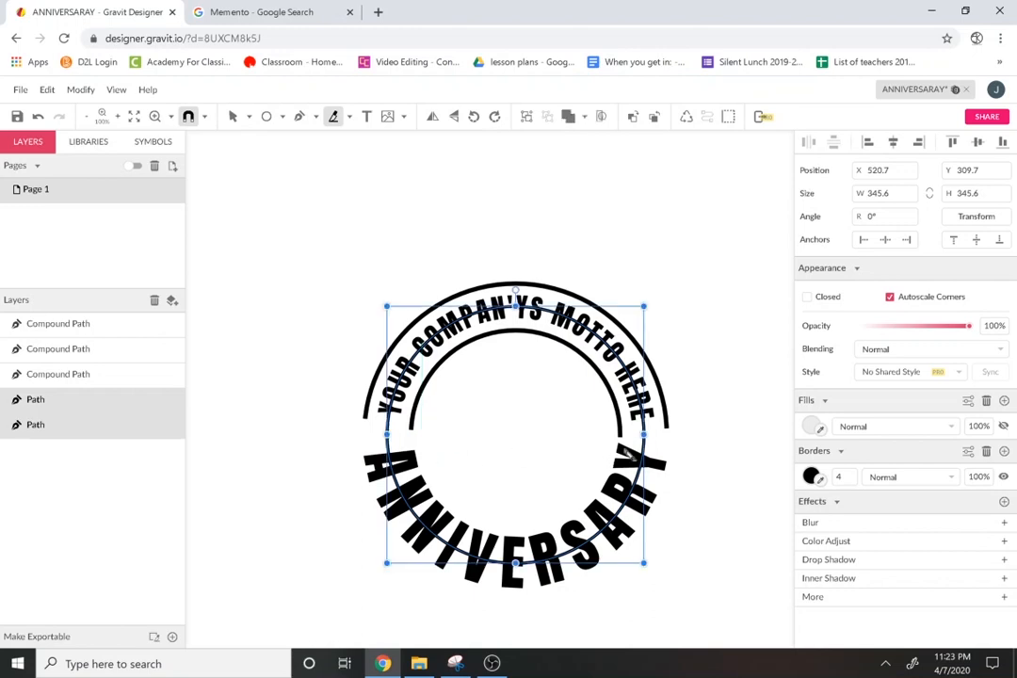
pyautogui.moveTo(610, 428)
pyautogui.mouseDown()
pyautogui.moveTo(677, 425)
pyautogui.moveTo(602, 433)
pyautogui.moveTo(680, 454)
pyautogui.mouseUp()
pyautogui.press('Escape')
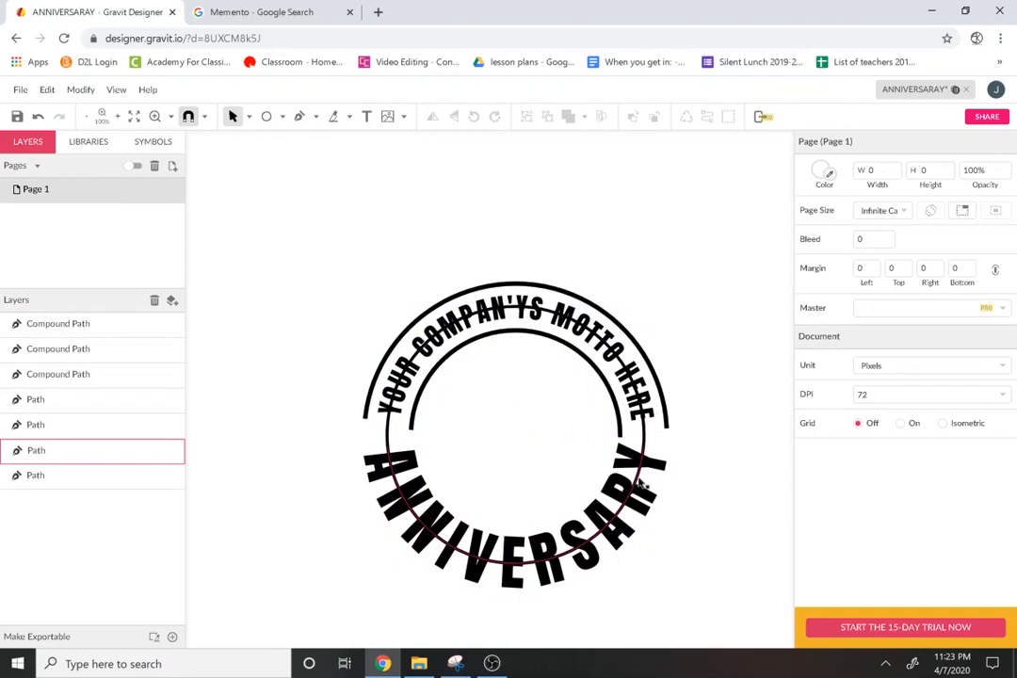
# Delete the middle circle's segments running through ANNIVERSARY and the motto, keeping only the short side dashes
pyautogui.click(640, 485)
pyautogui.press('Delete')
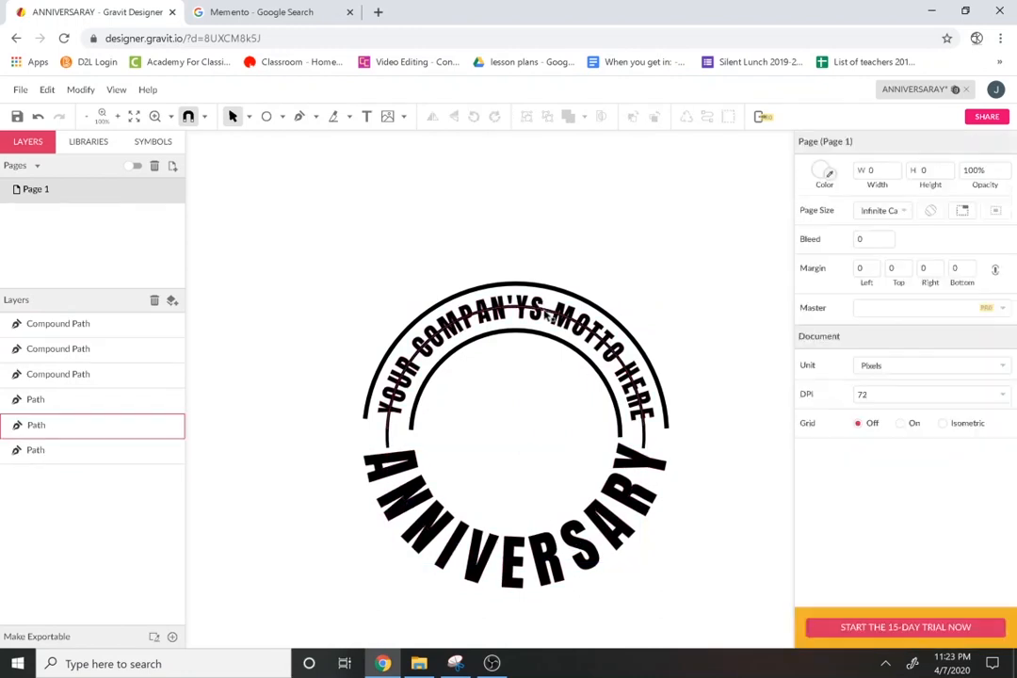
pyautogui.click(546, 316)
pyautogui.press('Delete')
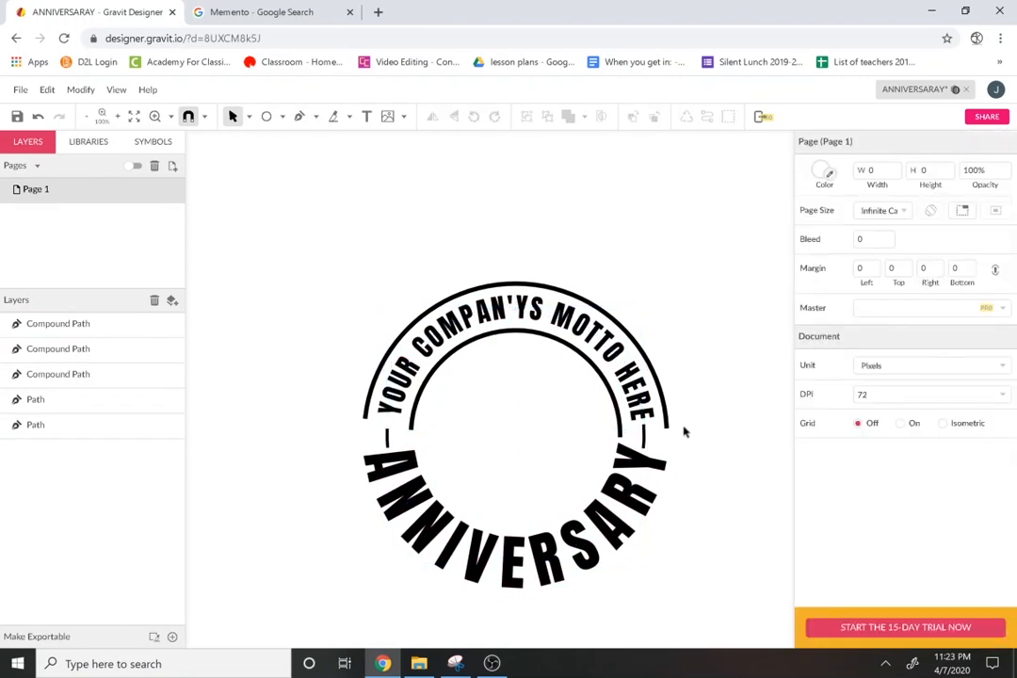
# Give the two outlined arcs and both short side dashes rounded border ends
pyautogui.click(668, 424)
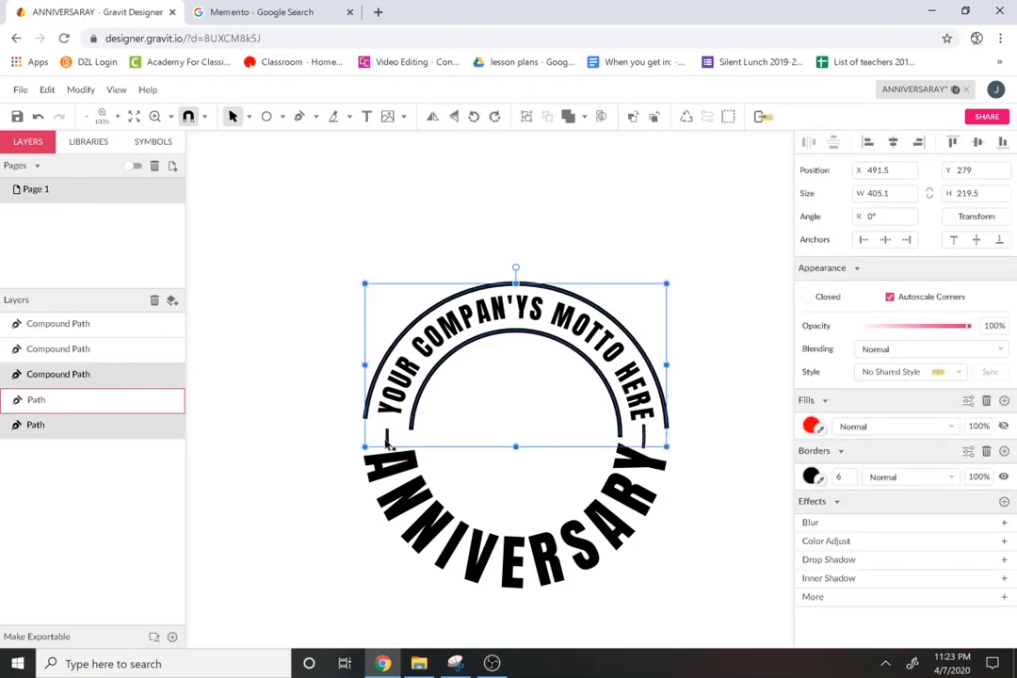
pyautogui.keyDown('shift'); pyautogui.click(56, 399); pyautogui.keyUp('shift')
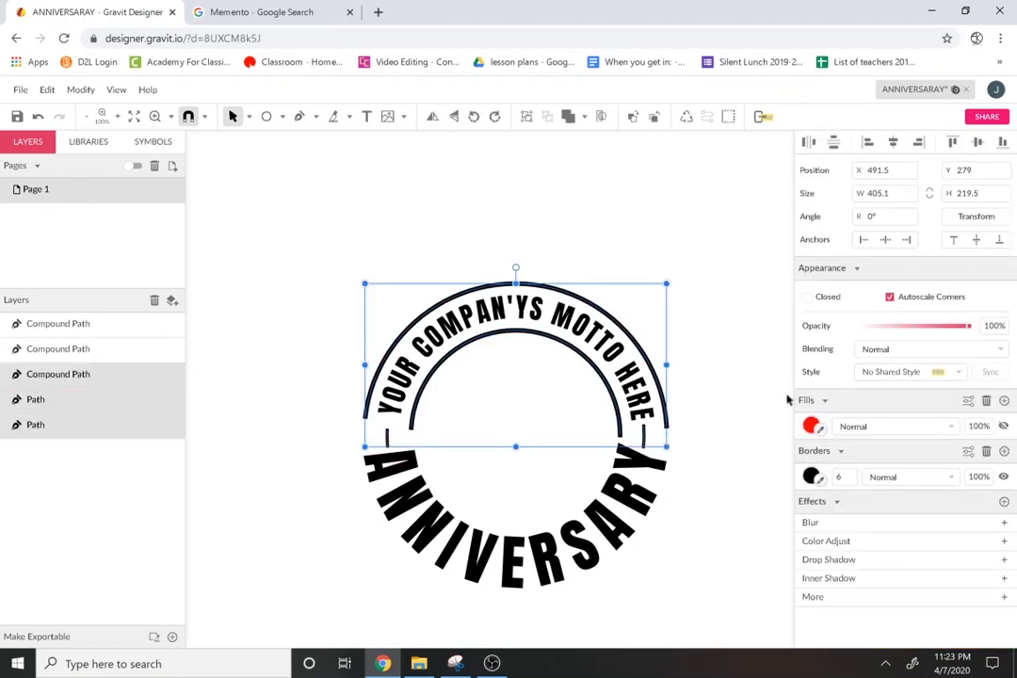
pyautogui.click(969, 451)
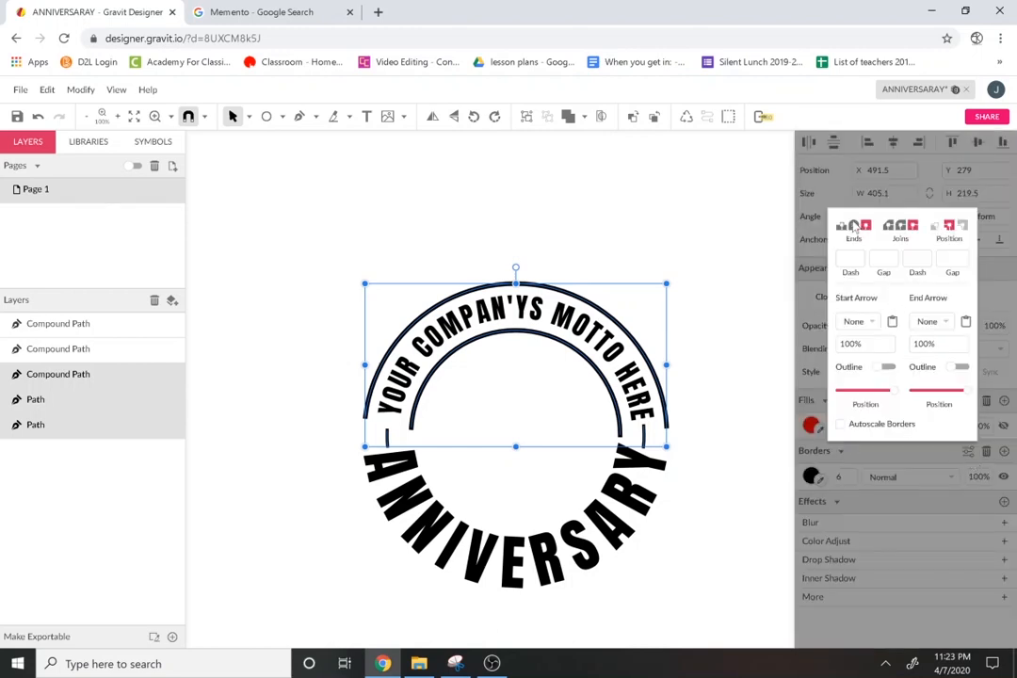
pyautogui.click(684, 619)
# Group all the logo artwork and rotate the group counter-clockwise to an angle of 30°
pyautogui.moveTo(684, 619); pyautogui.dragTo(284, 227)
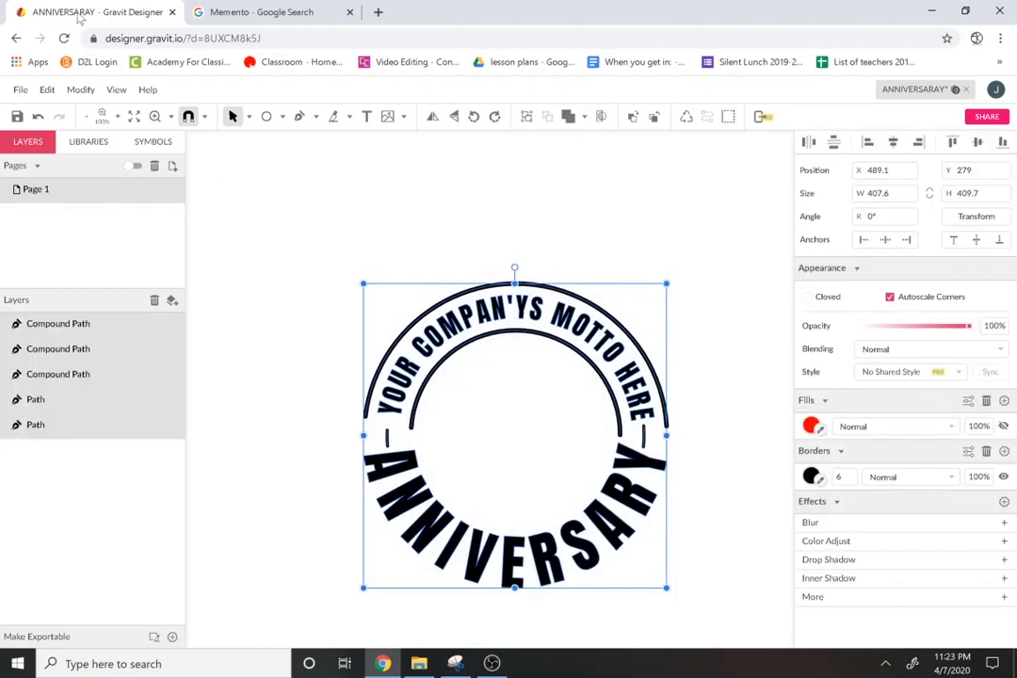
pyautogui.click(80, 89)
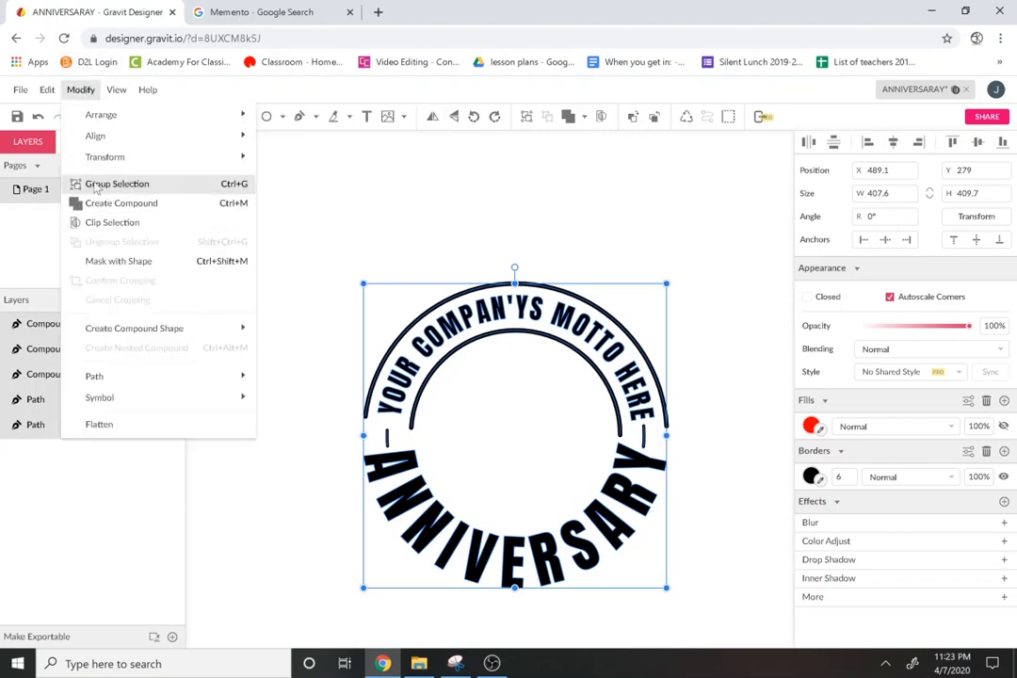
pyautogui.click(111, 184)
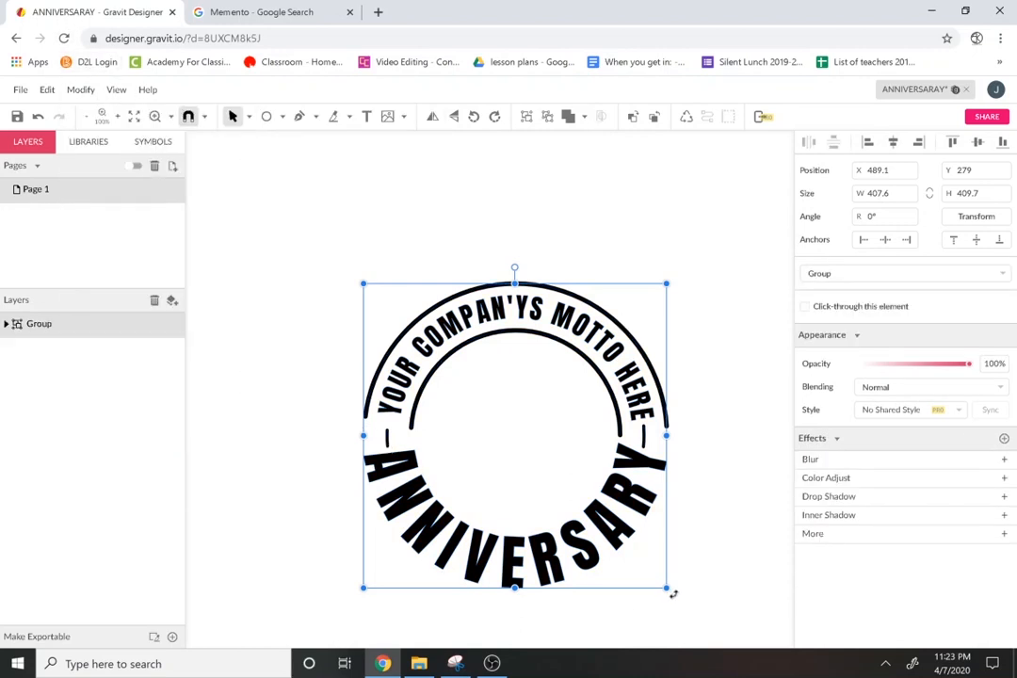
pyautogui.moveTo(673, 594); pyautogui.dragTo(715, 519)
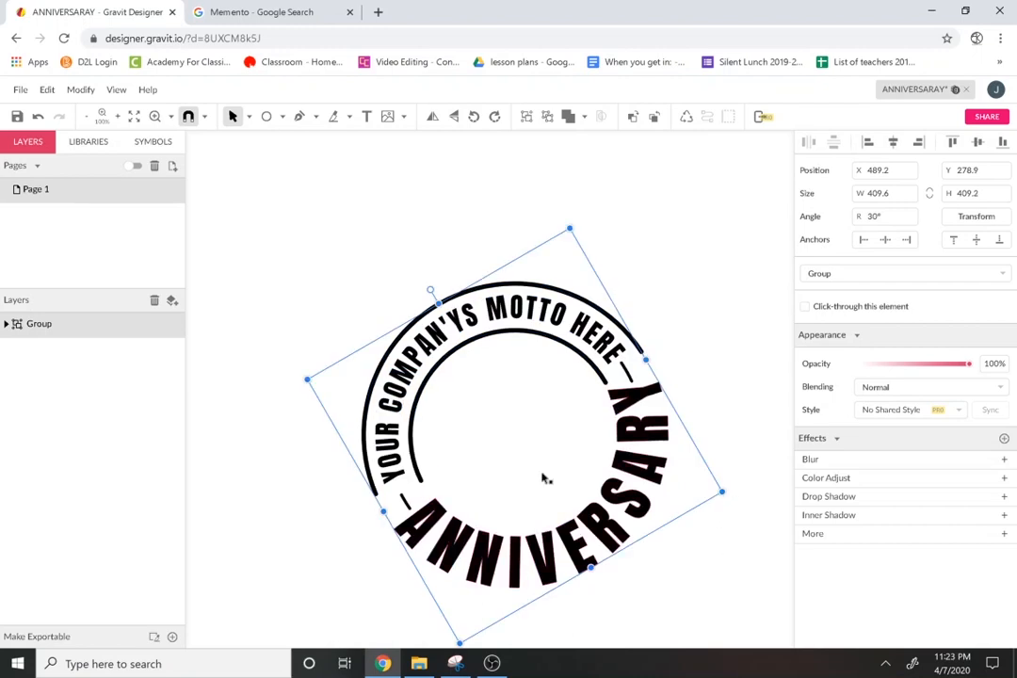
# Add a new text object reading 75 in the empty area above and left of the logo
pyautogui.press('t')
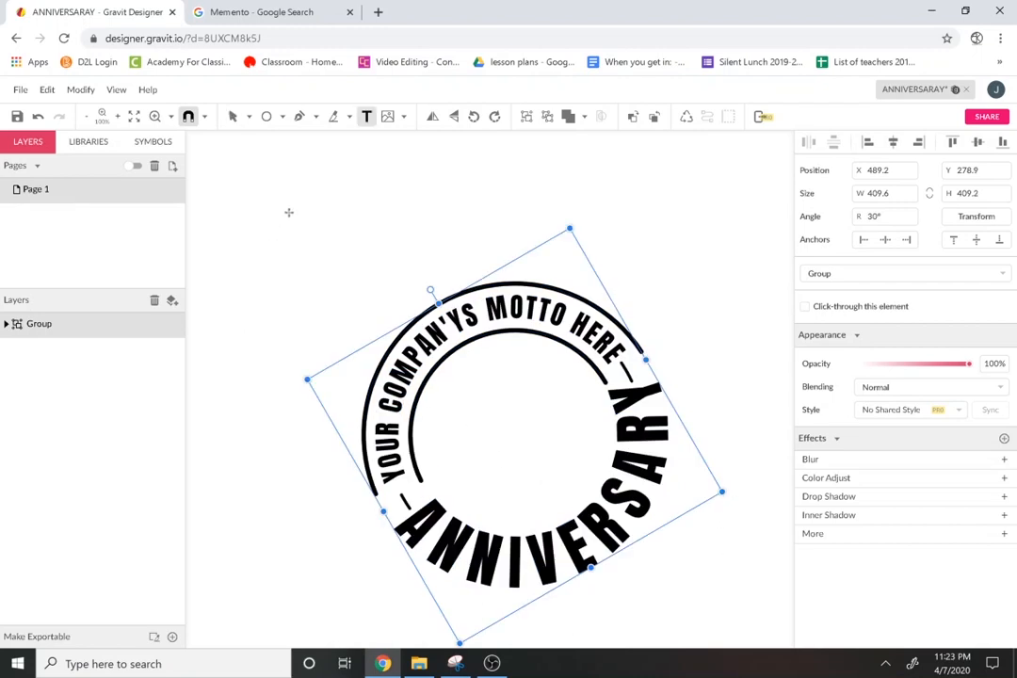
pyautogui.click(251, 201)
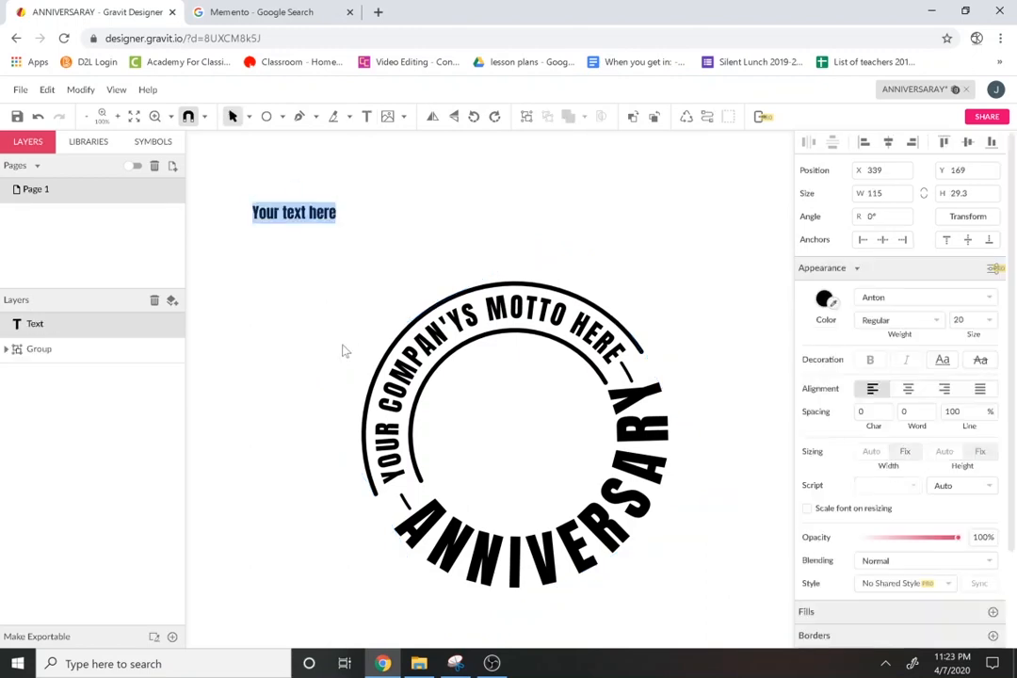
pyautogui.write('75')
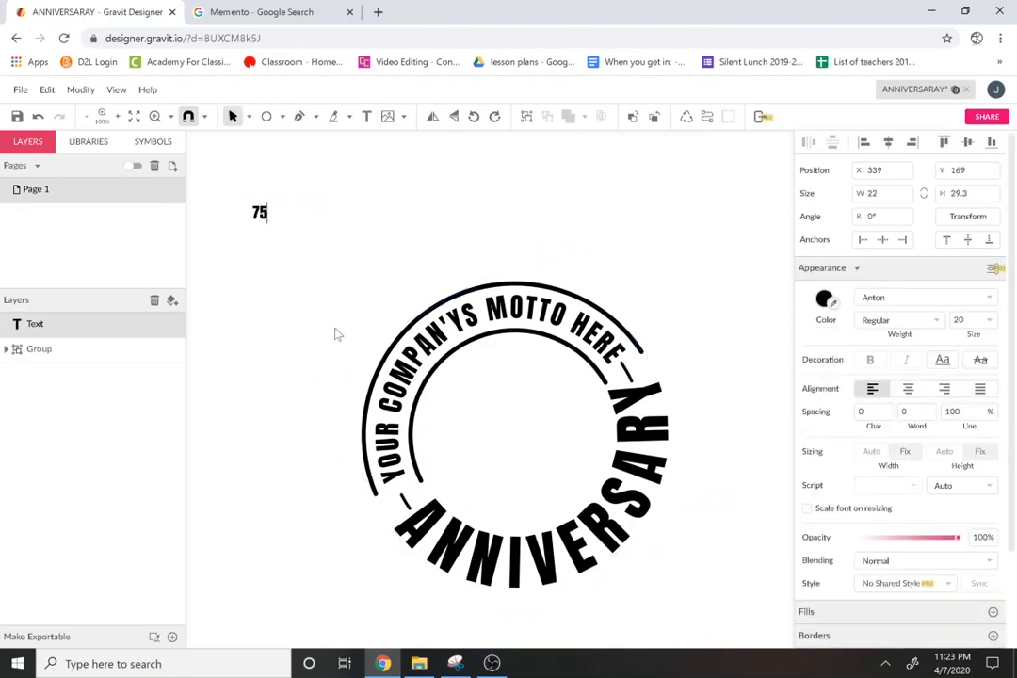
# Change the font of the 75 text to Arbutus Slab
pyautogui.doubleClick(260, 214)
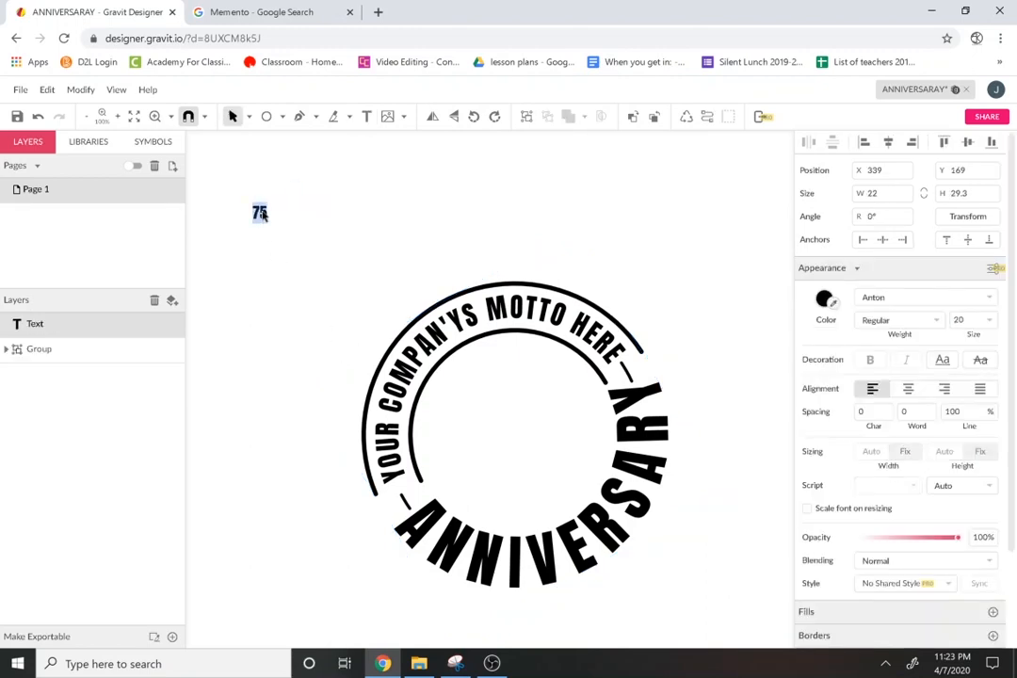
pyautogui.click(987, 299)
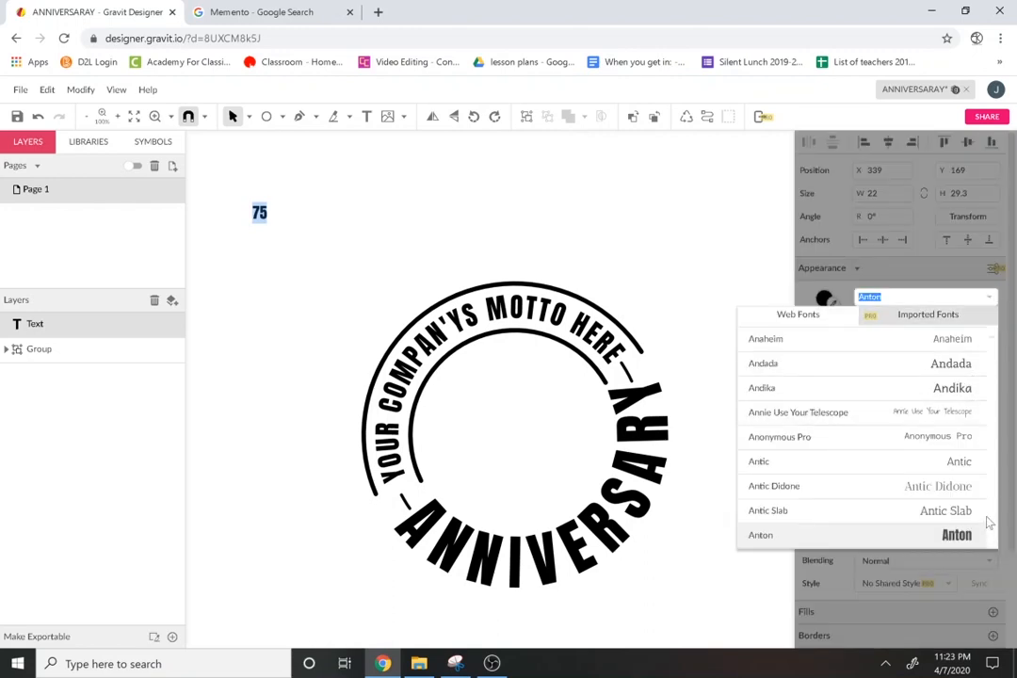
pyautogui.scroll(1, 992, 479)
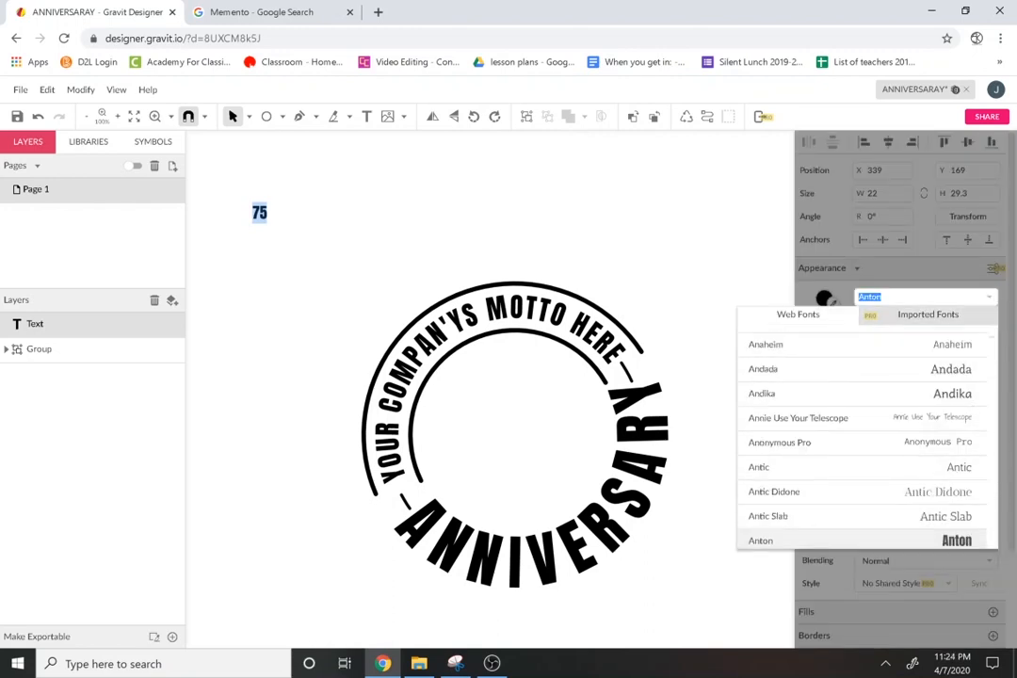
pyautogui.click(942, 417)
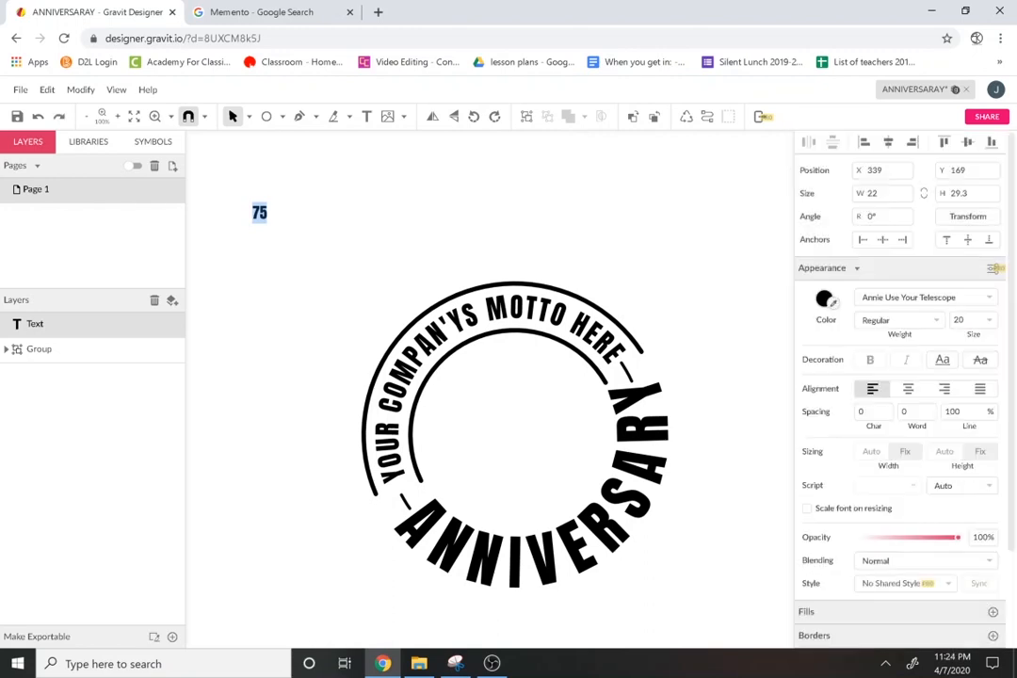
pyautogui.click(990, 299)
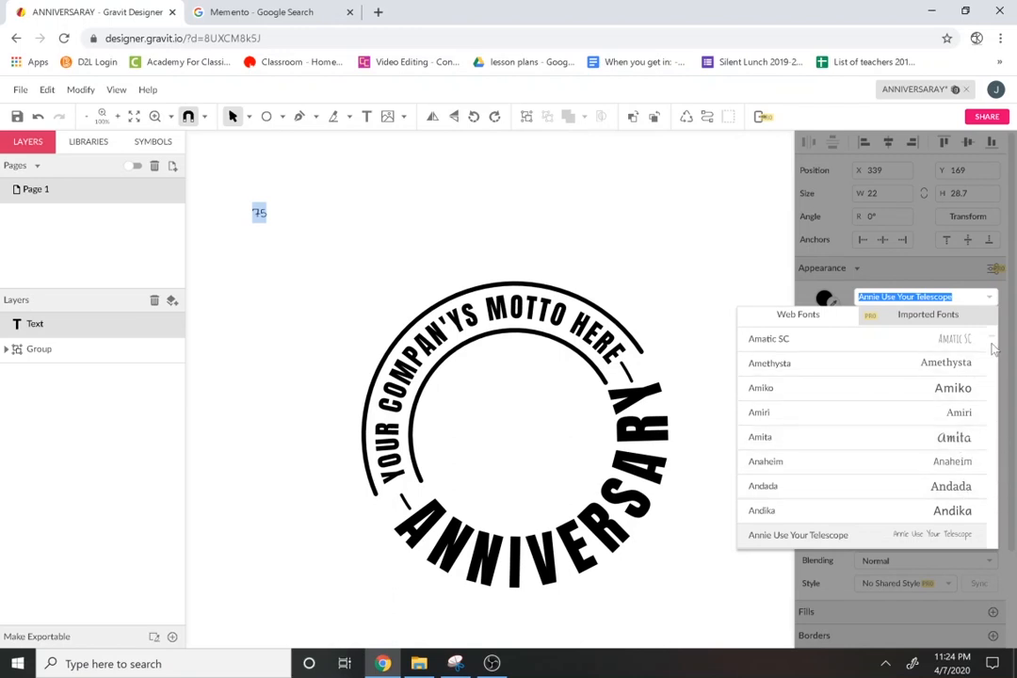
pyautogui.scroll(-2, 992, 348)
pyautogui.scroll(-2, 992, 349)
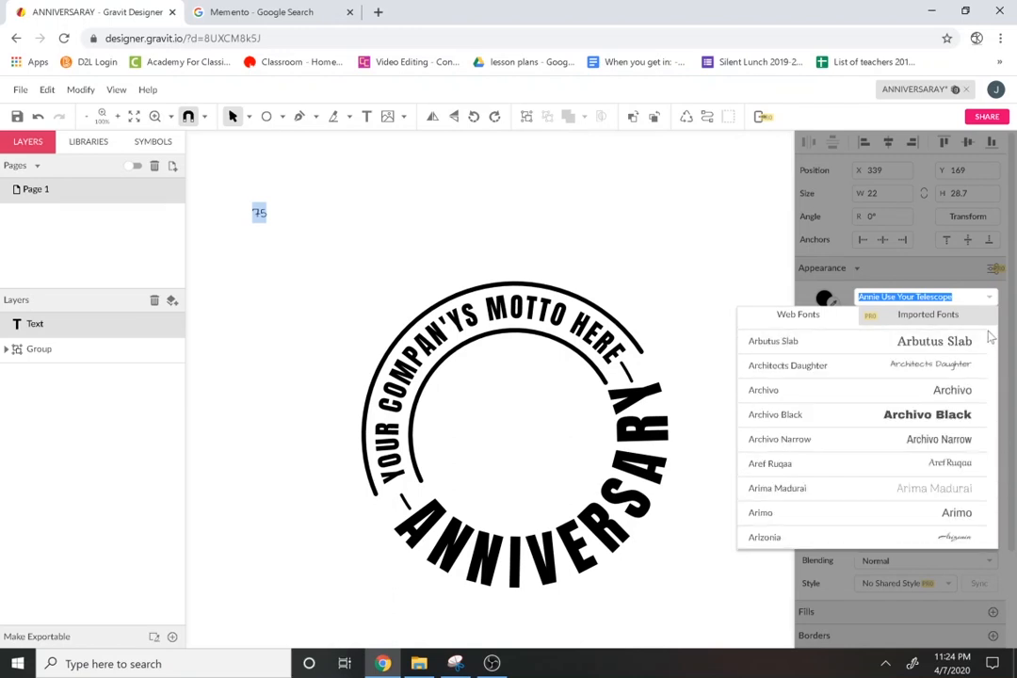
pyautogui.click(900, 341)
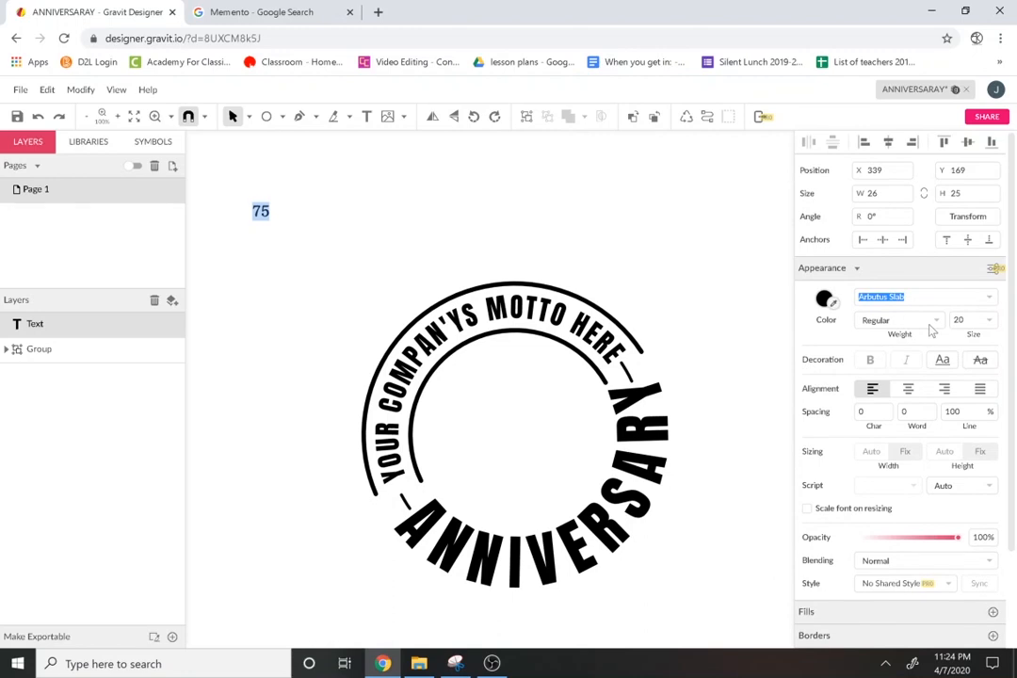
# Give the 75 text the Regular weight and a font size of 72 px
pyautogui.click(935, 322)
pyautogui.click(895, 341)
pyautogui.click(975, 320)
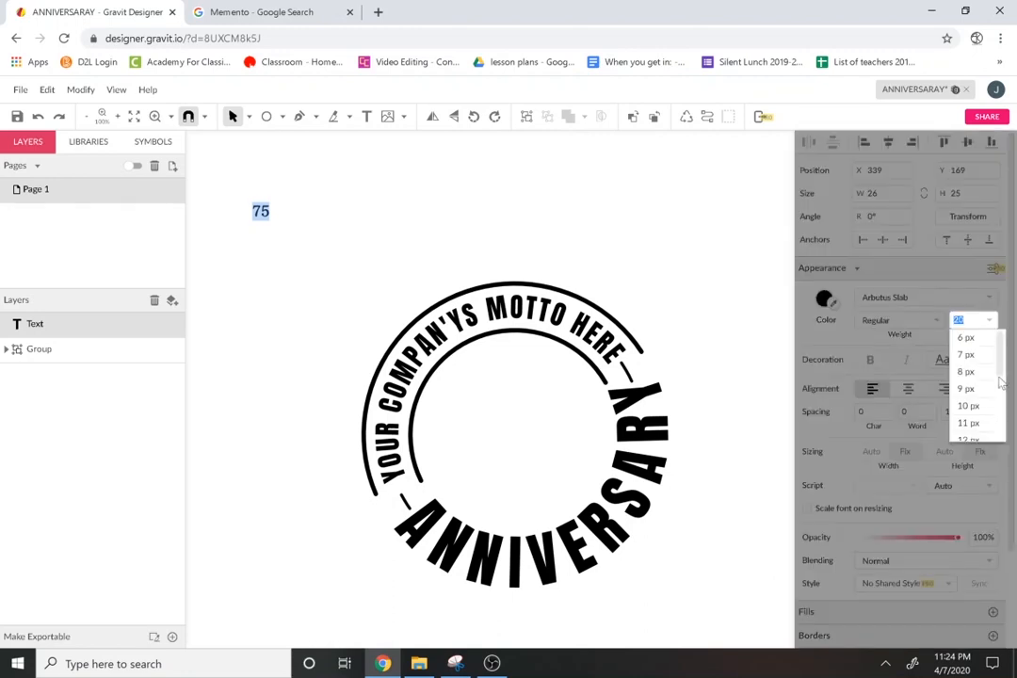
pyautogui.scroll(-5, 1002, 381)
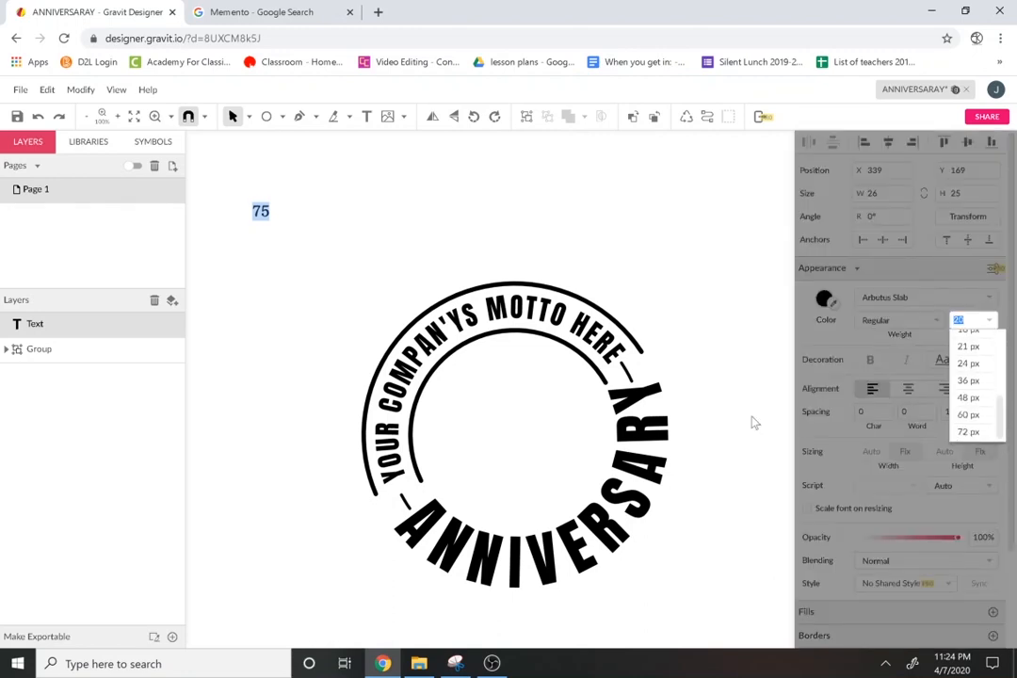
pyautogui.write('72')
pyautogui.press('Return')
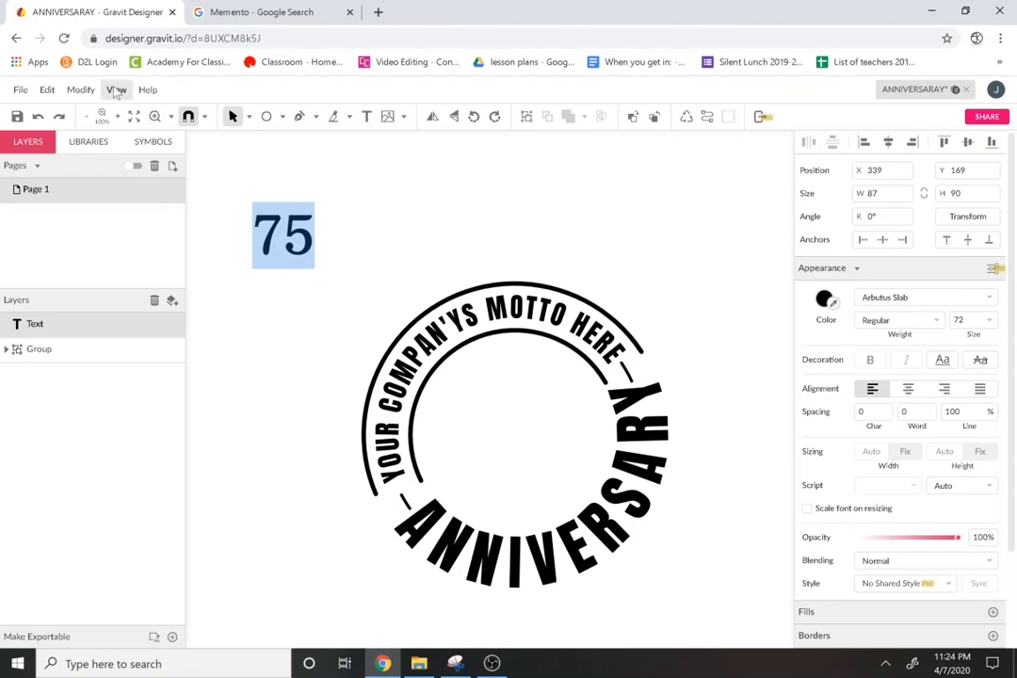
# Convert the 75 text to a path and deselect it
pyautogui.click(81, 89)
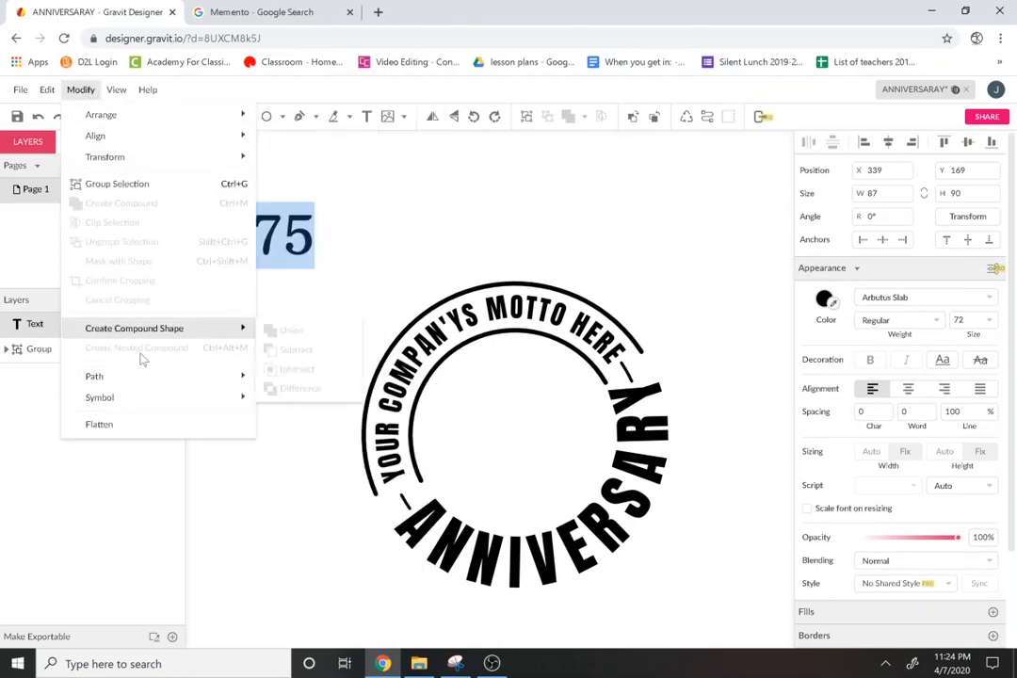
pyautogui.moveTo(138, 381)
pyautogui.click(308, 414)
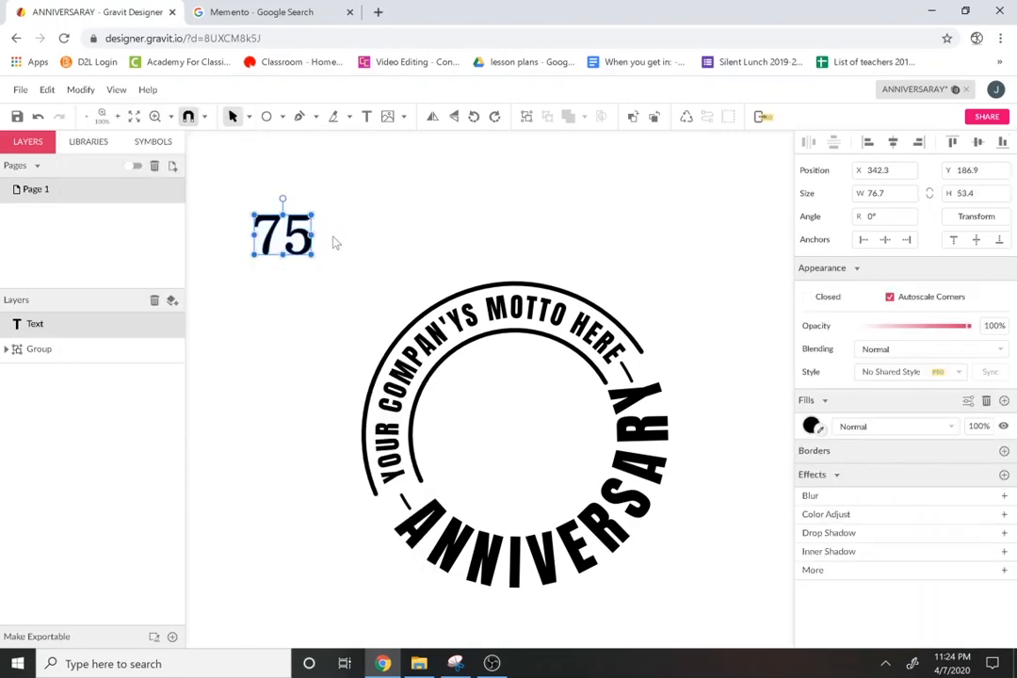
pyautogui.click(491, 663)
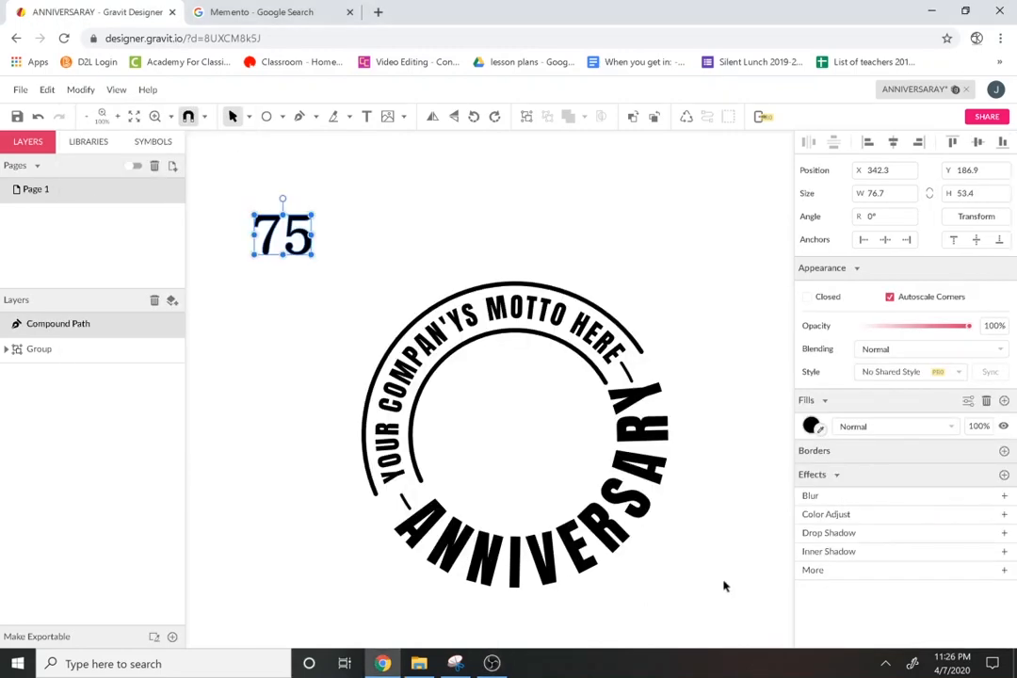
pyautogui.click(724, 587)
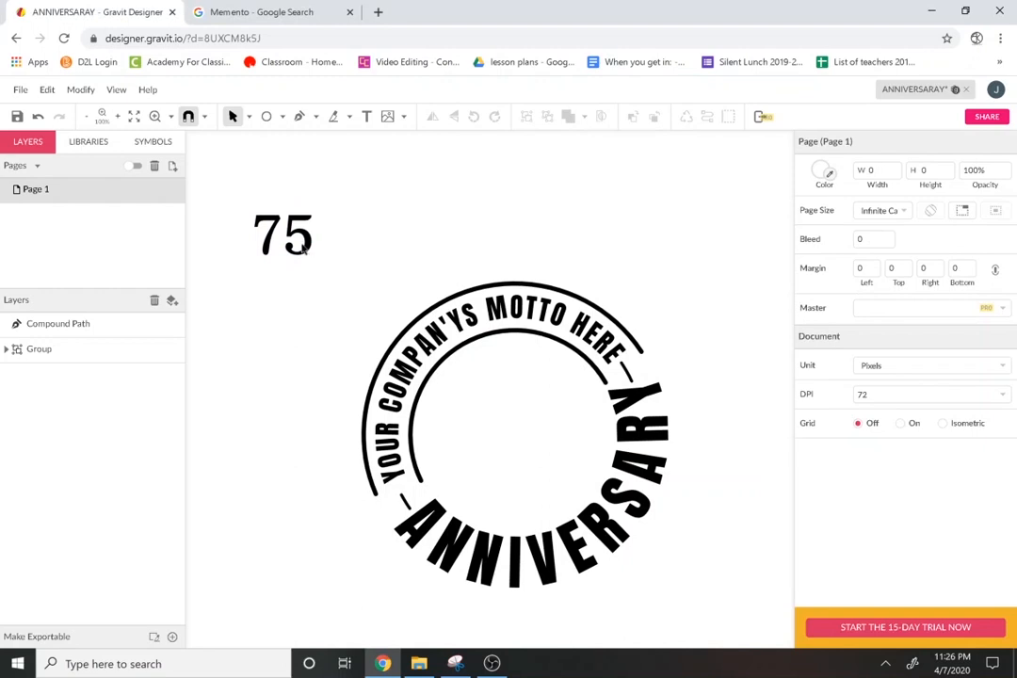
# Place the 75 inside the ring, enlarged to about 166 by 116 px and horizontally centred on the logo group
pyautogui.moveTo(306, 247); pyautogui.dragTo(563, 448)
pyautogui.moveTo(476, 209); pyautogui.dragTo(567, 482)
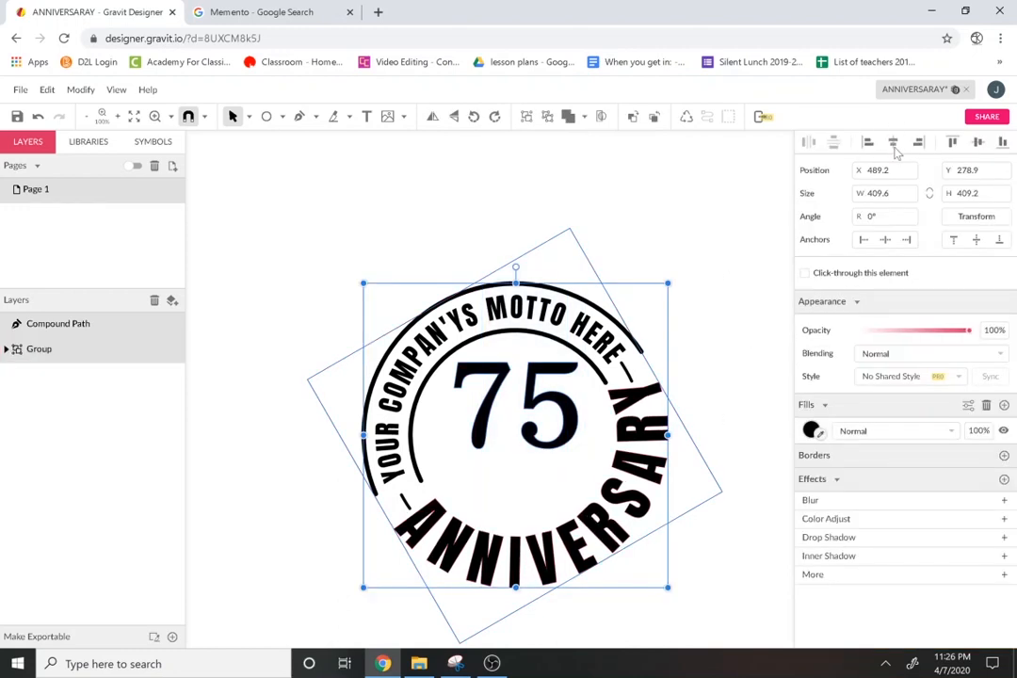
pyautogui.click(754, 300)
pyautogui.click(559, 443)
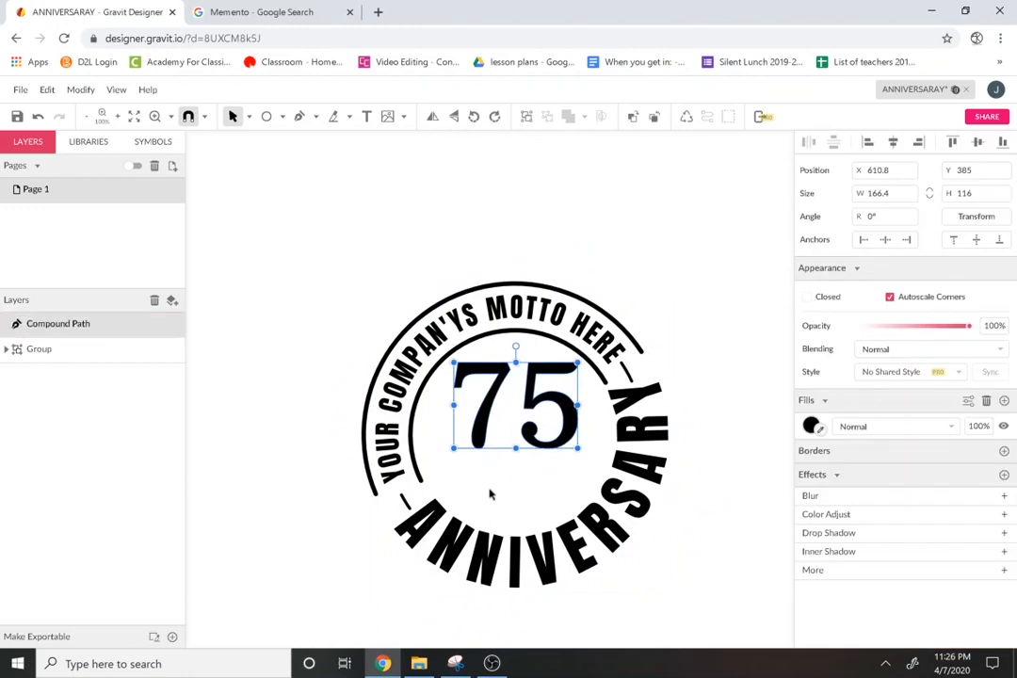
# Add a text object reading YEARS below the 75 inside the ring
pyautogui.press('t')
pyautogui.click(477, 469)
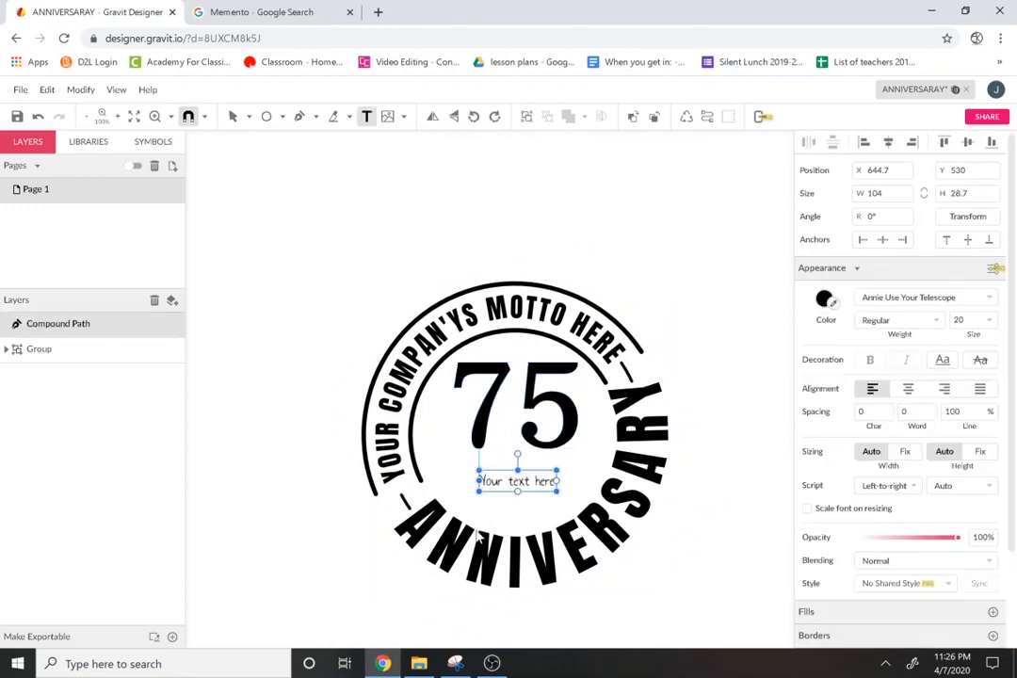
pyautogui.write('YEARS')
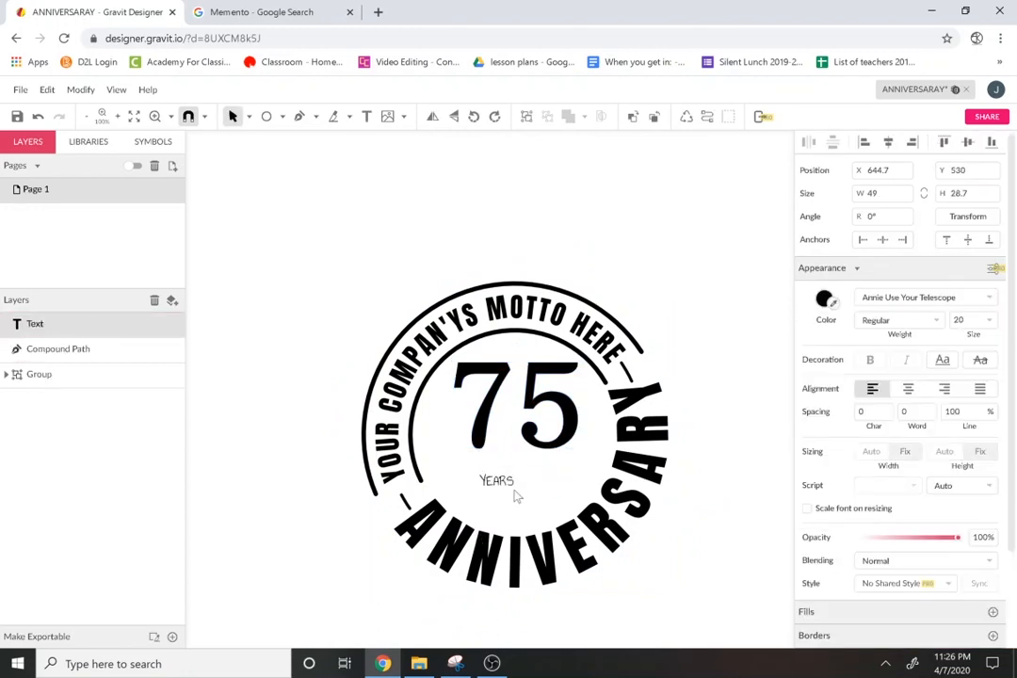
# Change the font of the YEARS text to Anton
pyautogui.moveTo(509, 485); pyautogui.dragTo(480, 481)
pyautogui.click(942, 297)
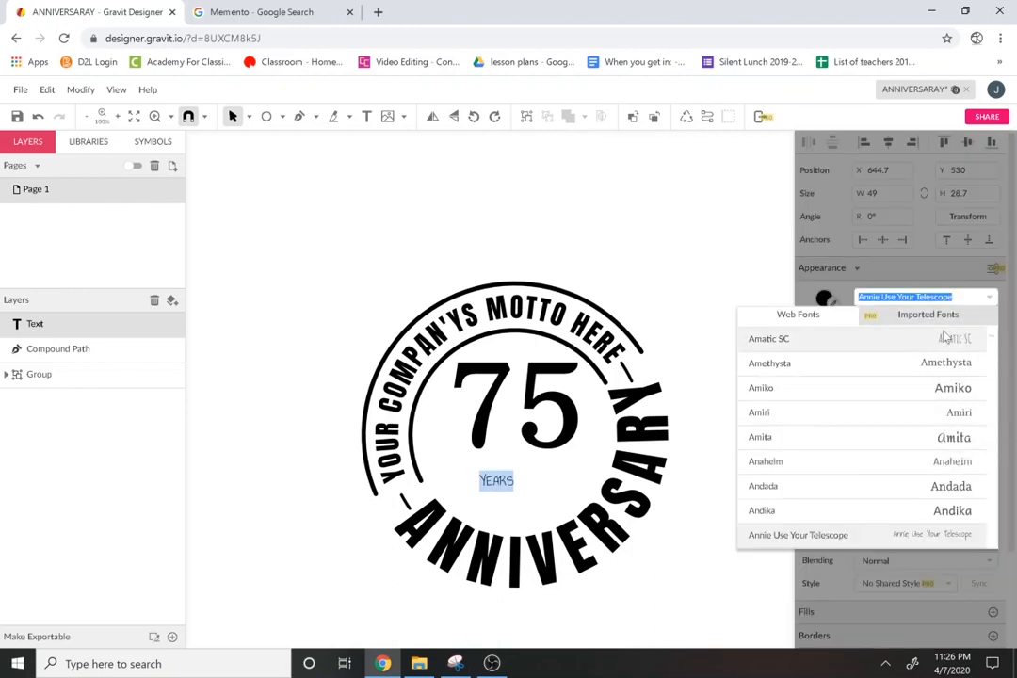
pyautogui.write('SN')
pyautogui.press('BackSpace')
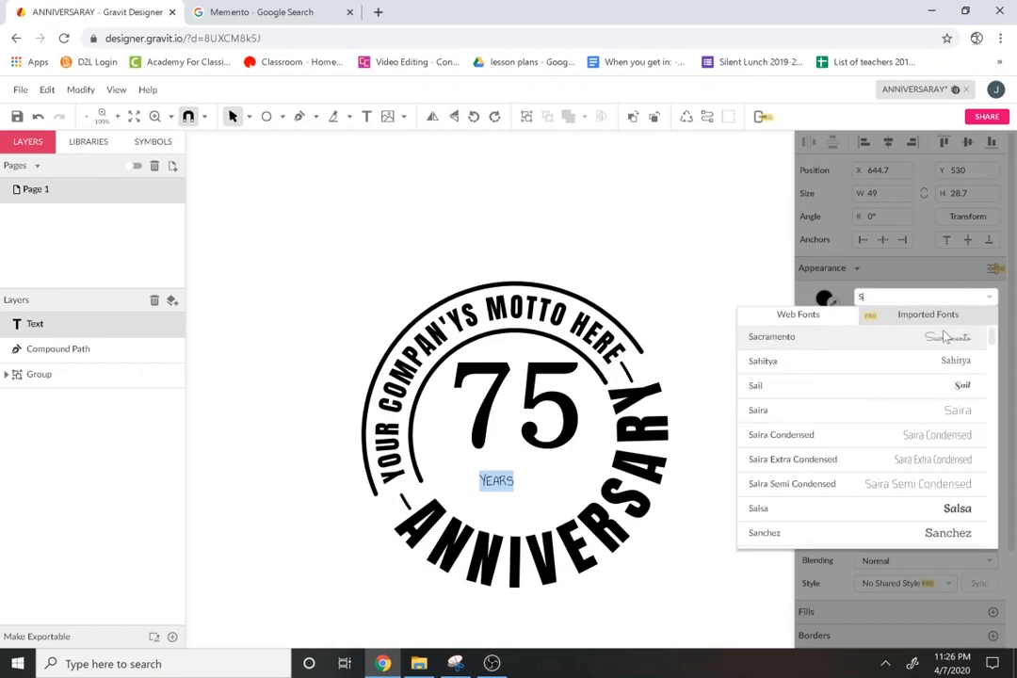
pyautogui.press('BackSpace')
pyautogui.write('anton')
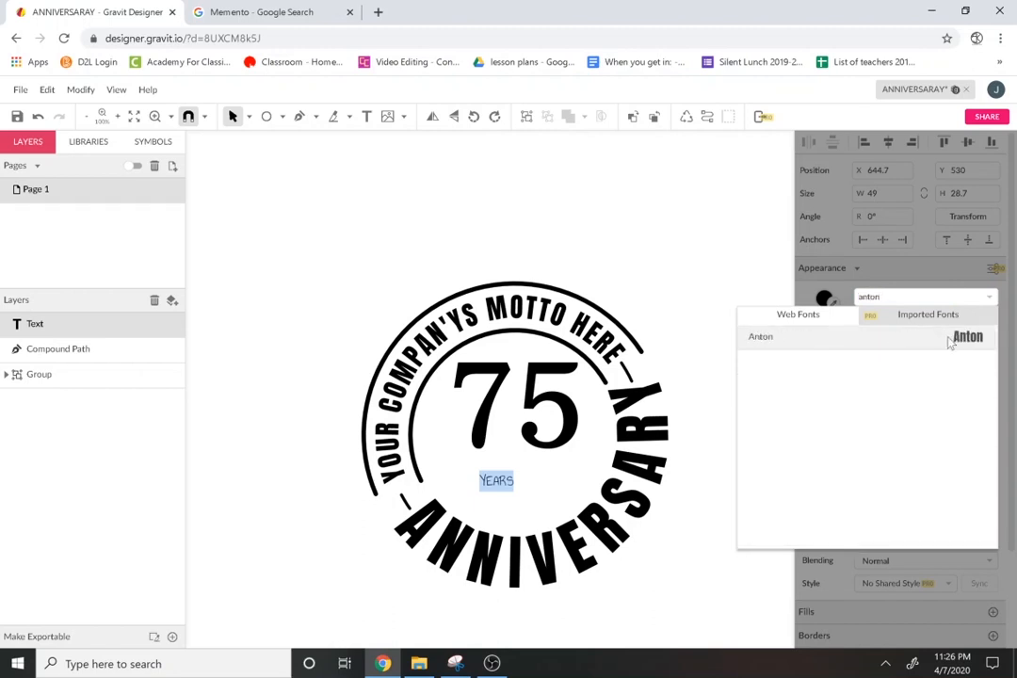
pyautogui.click(950, 342)
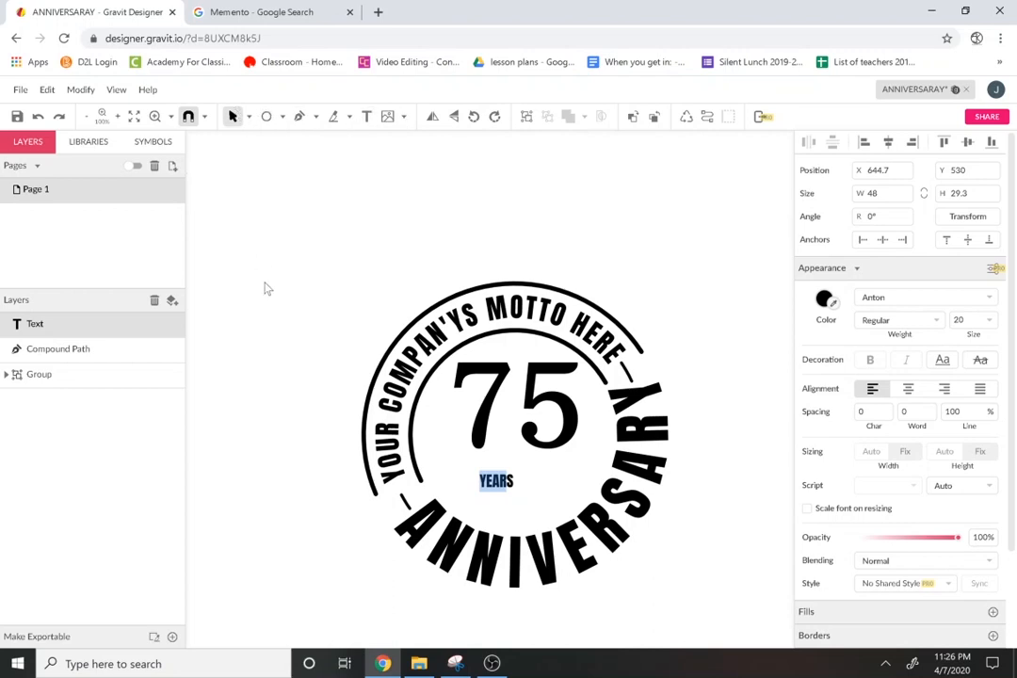
# Convert the YEARS text to a path and enlarge it to about 166 by 65 px, matching the 75's width directly beneath it
pyautogui.press('Escape')
pyautogui.click(81, 90)
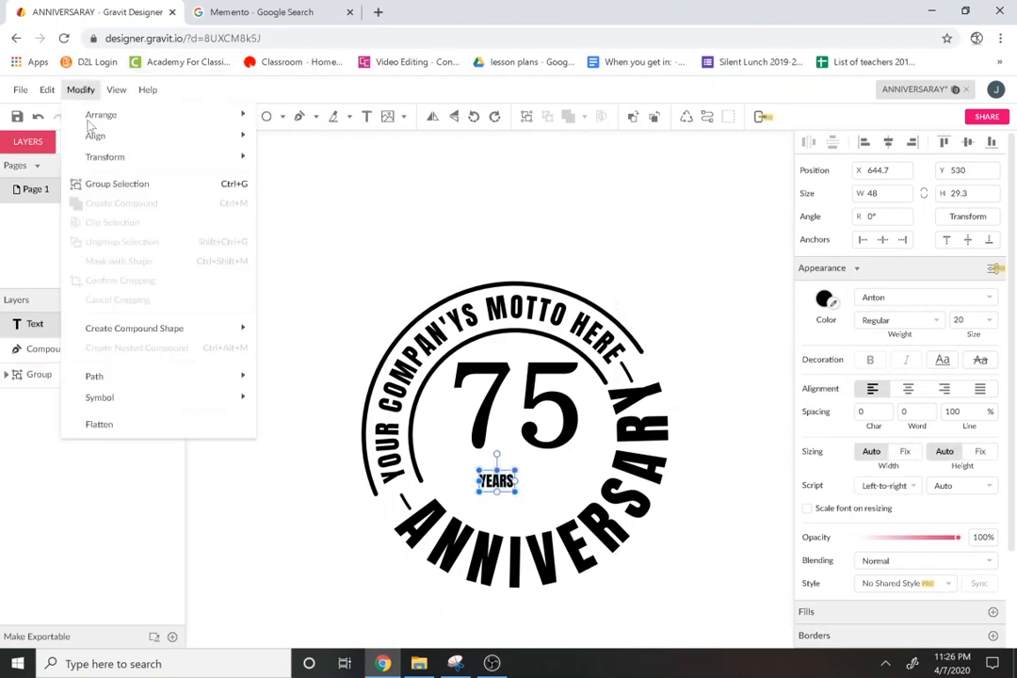
pyautogui.moveTo(141, 376)
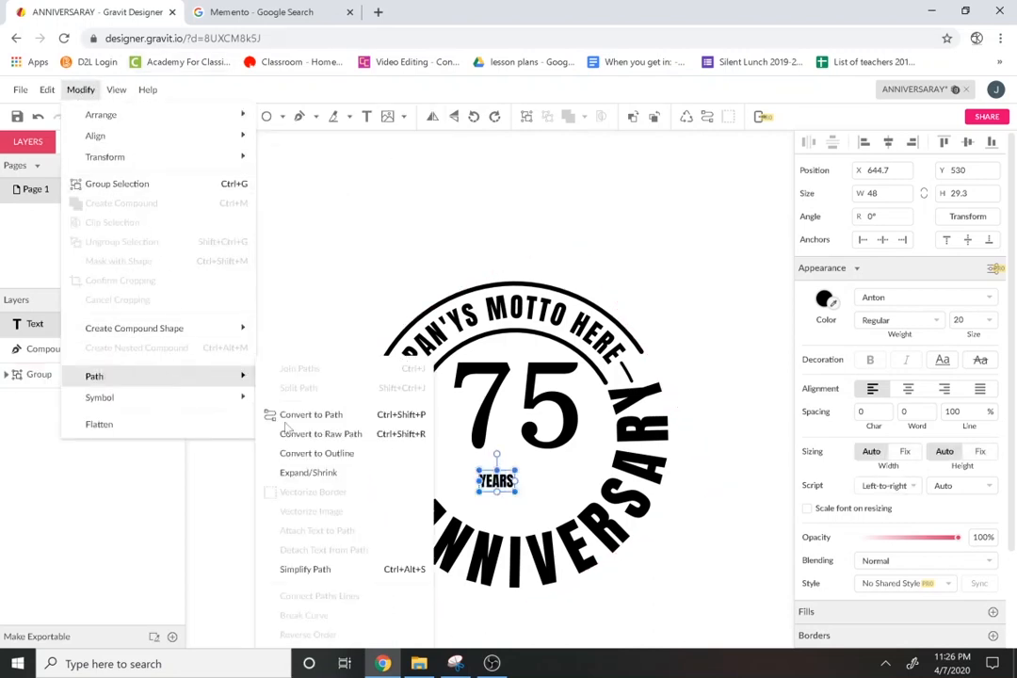
pyautogui.hotkey('ctrl', 'shift', 'p')
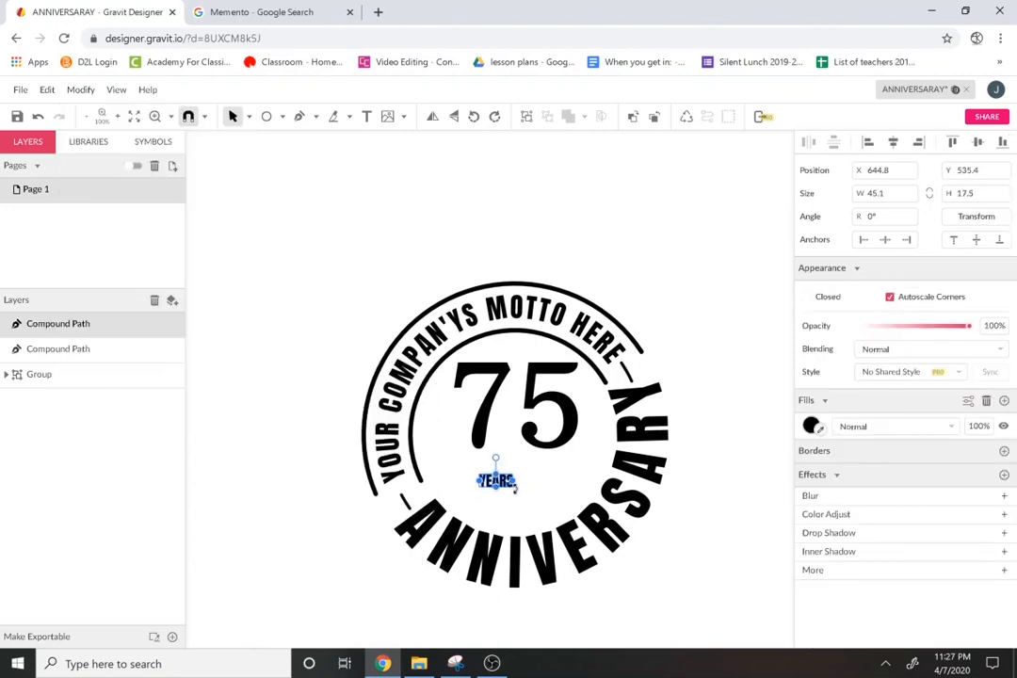
pyautogui.moveTo(517, 480); pyautogui.dragTo(572, 484)
pyautogui.moveTo(528, 483); pyautogui.dragTo(549, 486)
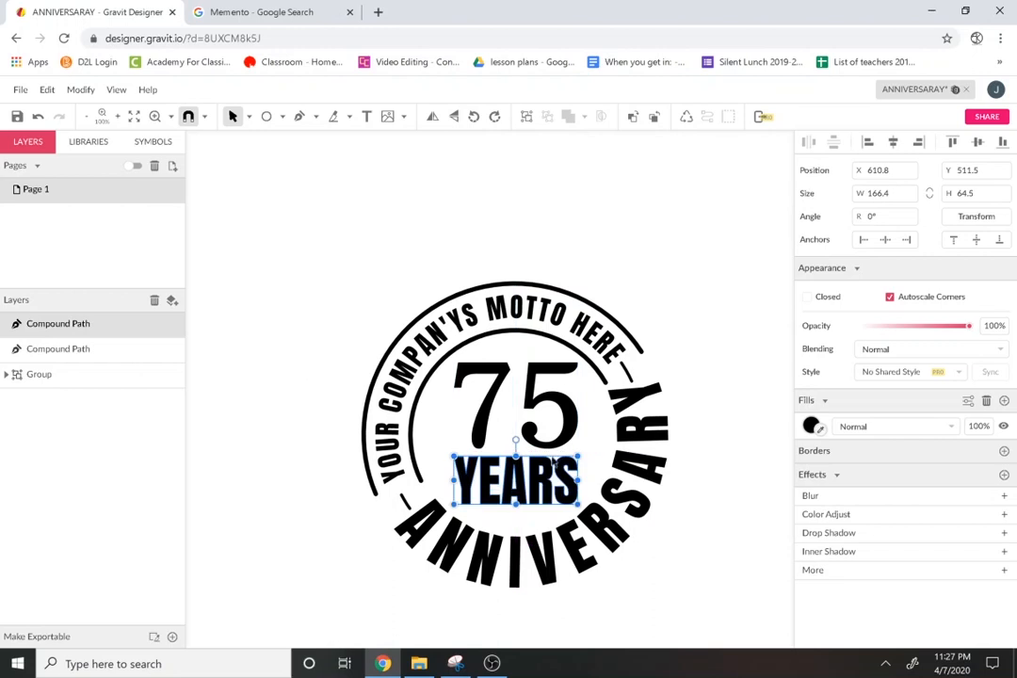
# Scale the 75 and YEARS down together to about 154 by 177 px
pyautogui.keyDown('shift'); pyautogui.click(556, 451); pyautogui.keyUp('shift')
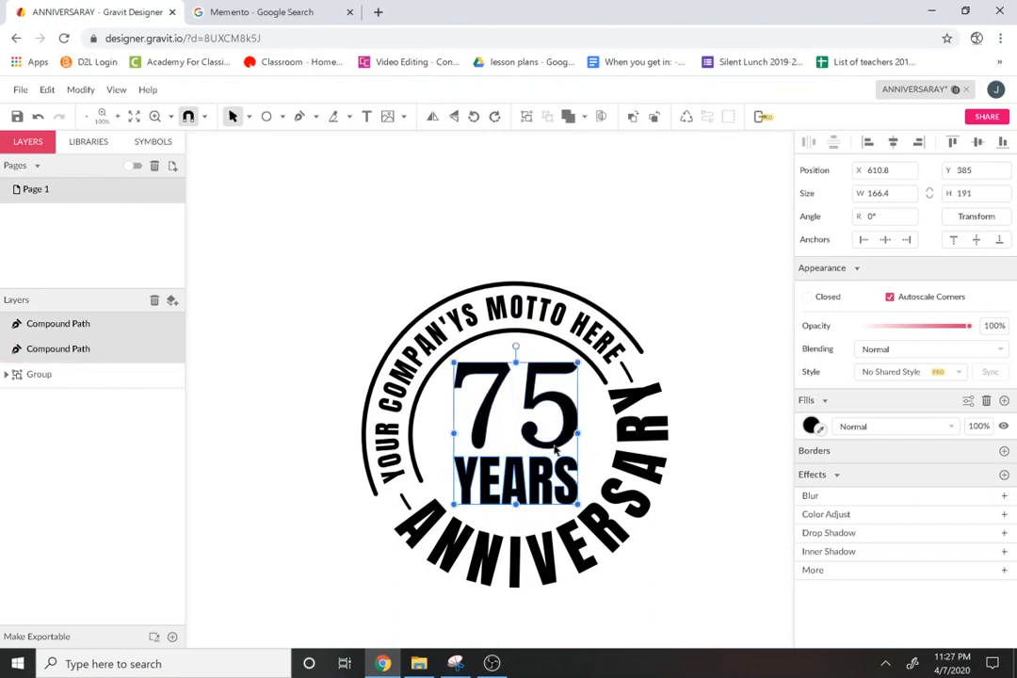
pyautogui.click(736, 530)
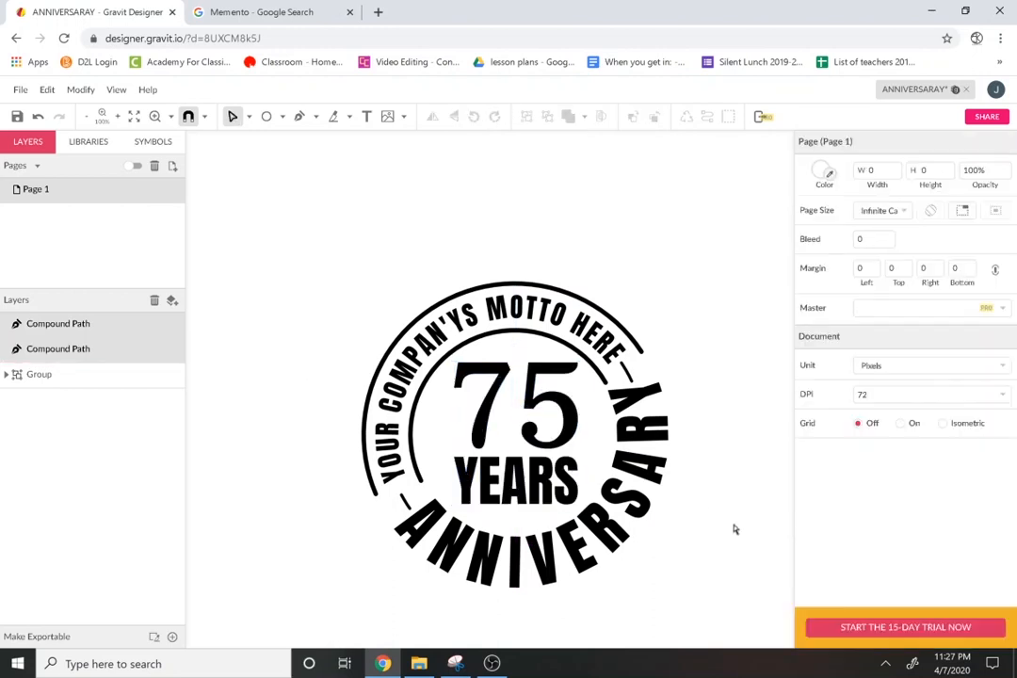
pyautogui.click(266, 116)
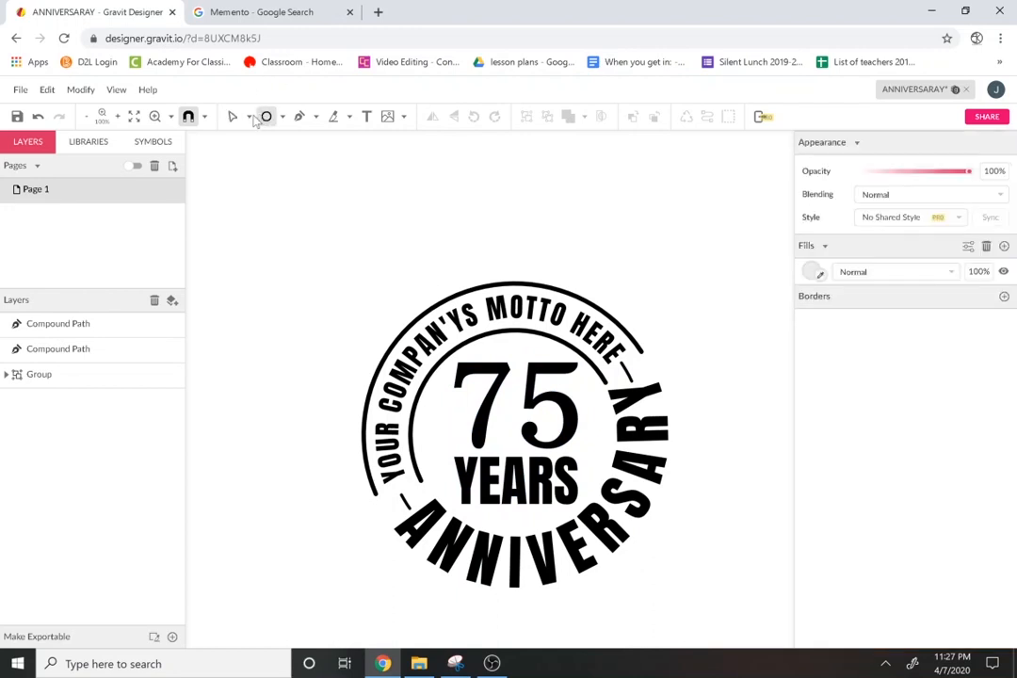
pyautogui.click(250, 117)
pyautogui.click(262, 139)
pyautogui.click(561, 467)
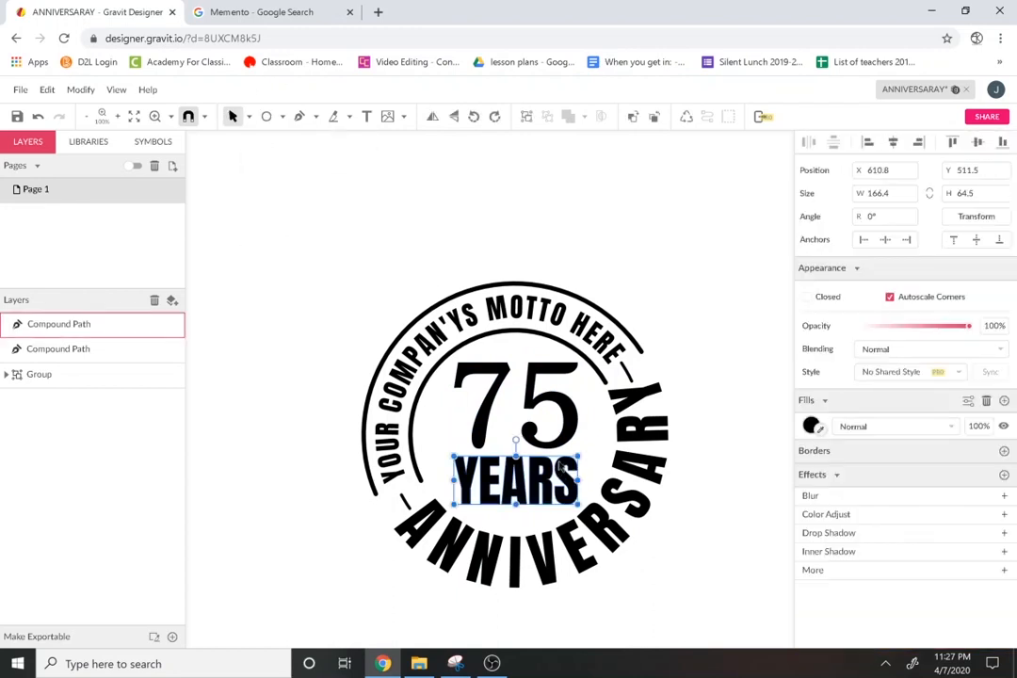
pyautogui.keyDown('shift'); pyautogui.click(485, 422); pyautogui.keyUp('shift')
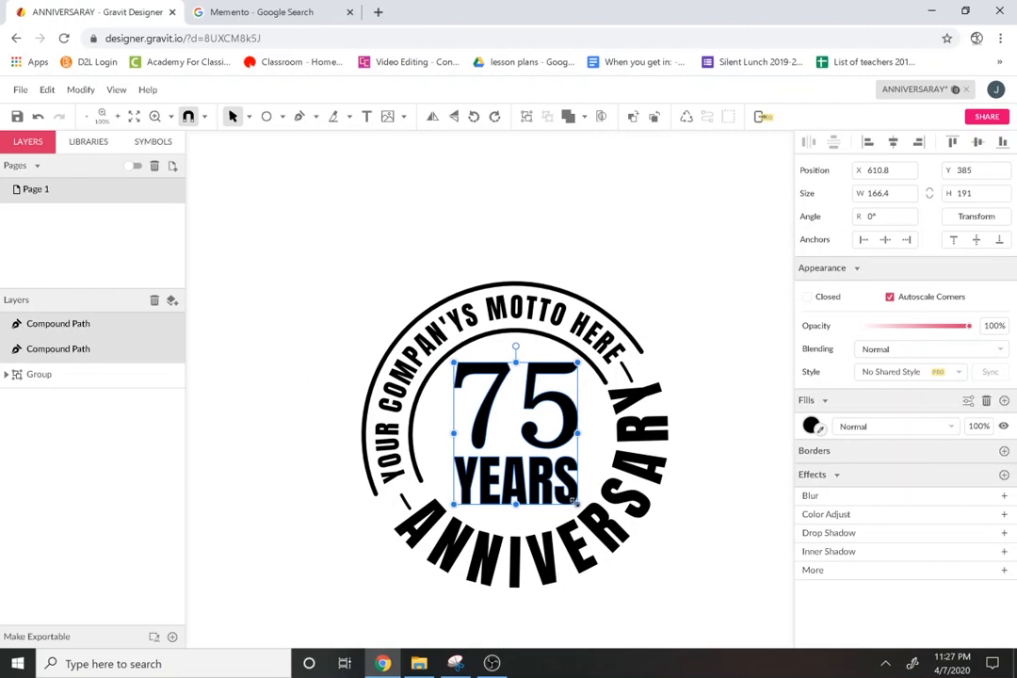
pyautogui.moveTo(576, 503); pyautogui.dragTo(569, 493)
# Group the 75 with YEARS and align this group to the horizontal center and vertical middle of the ring artwork
pyautogui.click(80, 91)
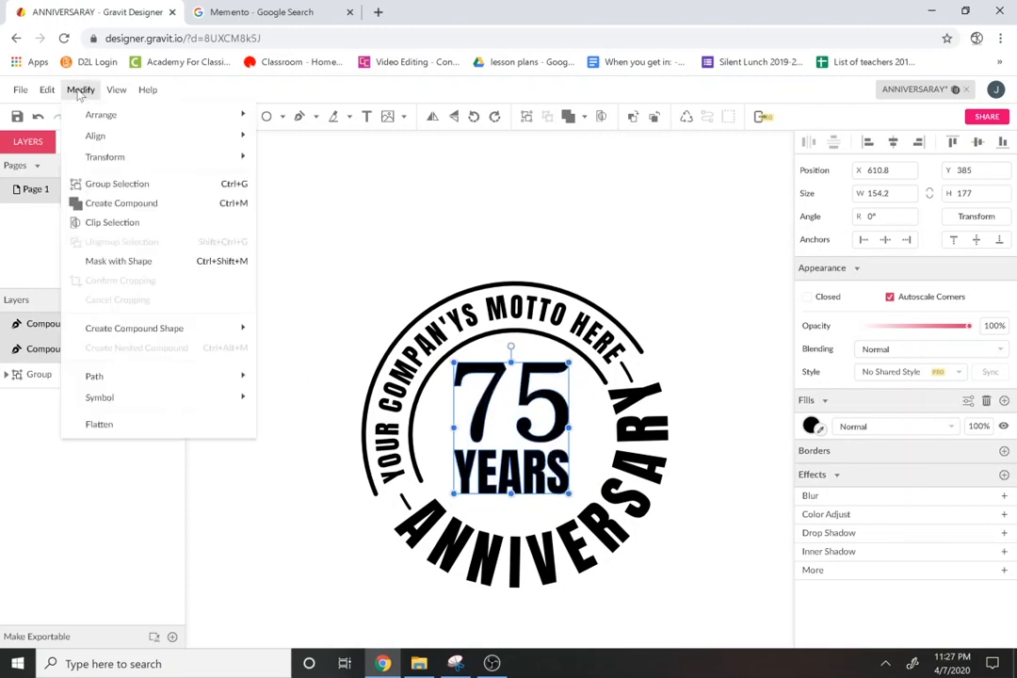
pyautogui.click(90, 184)
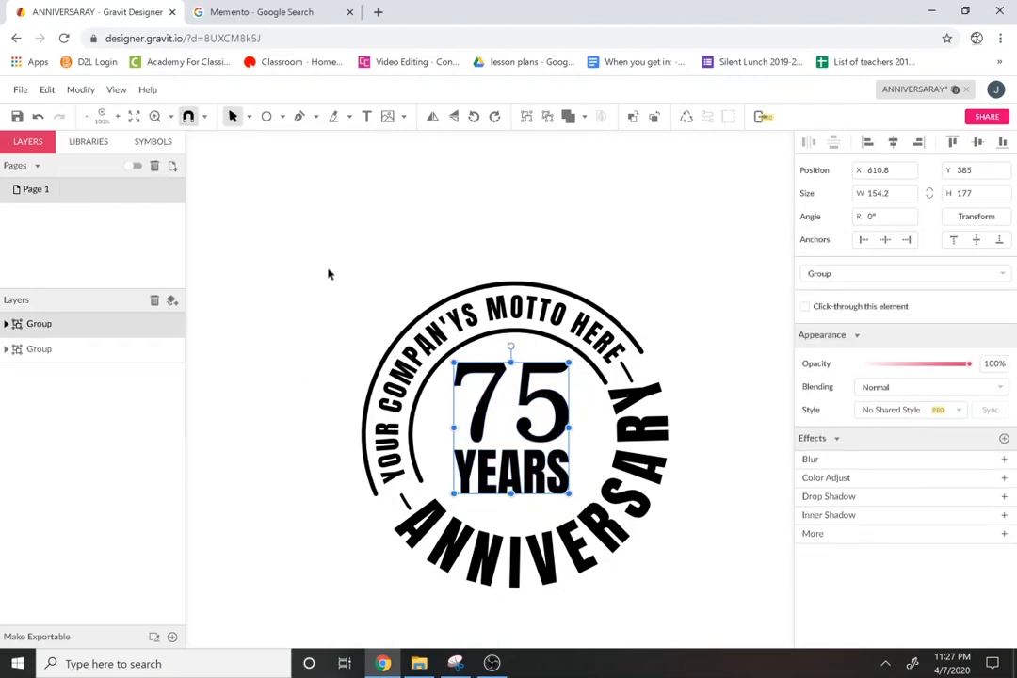
pyautogui.moveTo(329, 274); pyautogui.dragTo(676, 617)
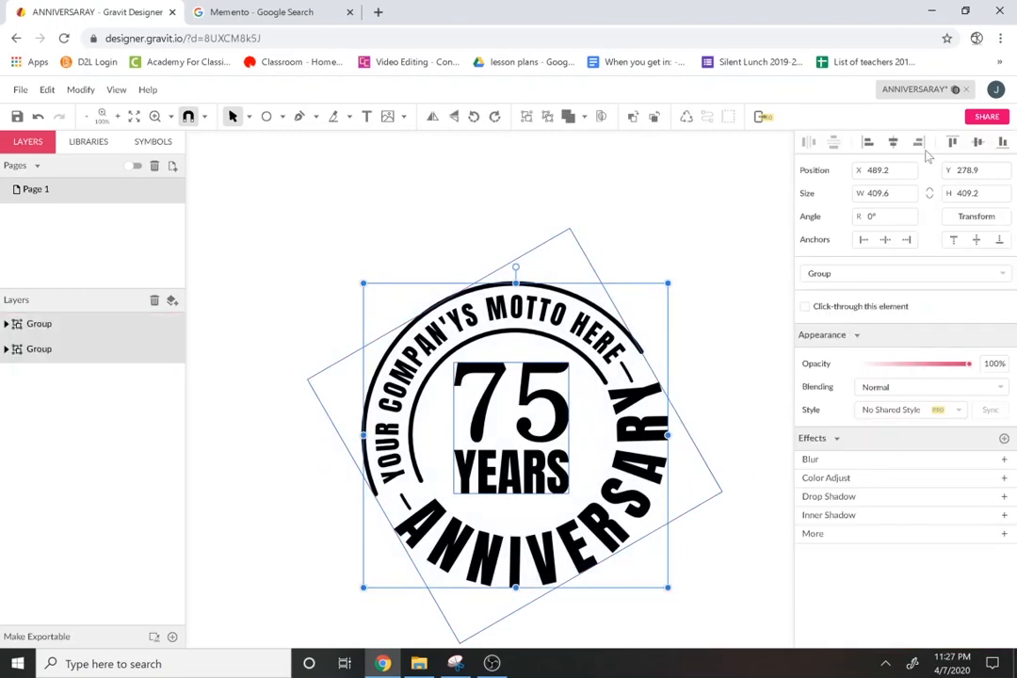
pyautogui.click(895, 144)
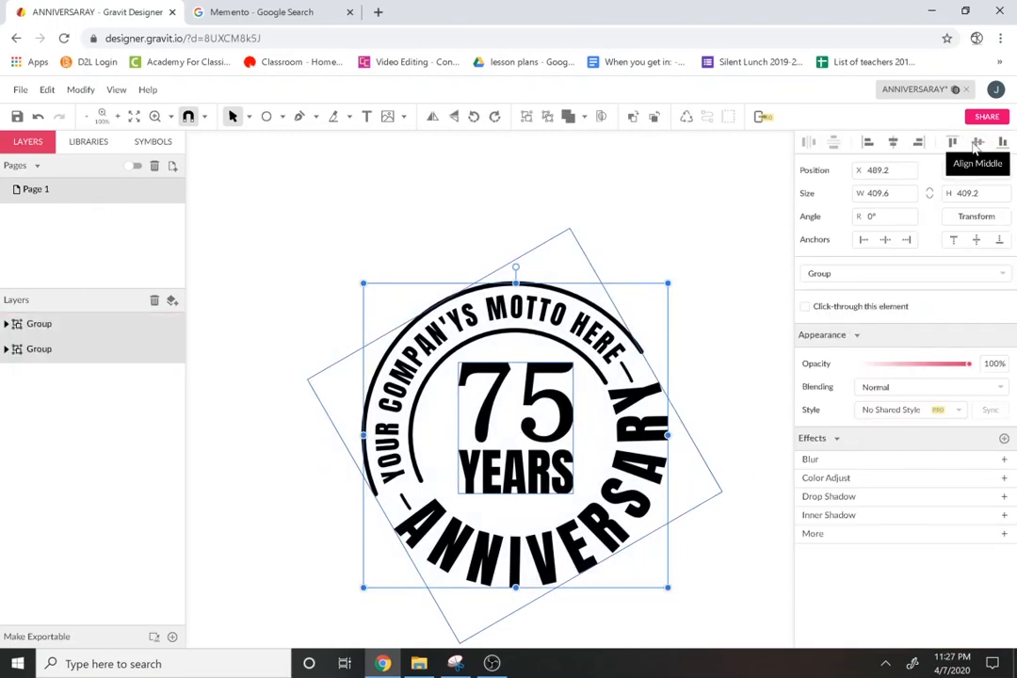
pyautogui.click(978, 142)
pyautogui.rightClick(783, 320)
pyautogui.press('space')
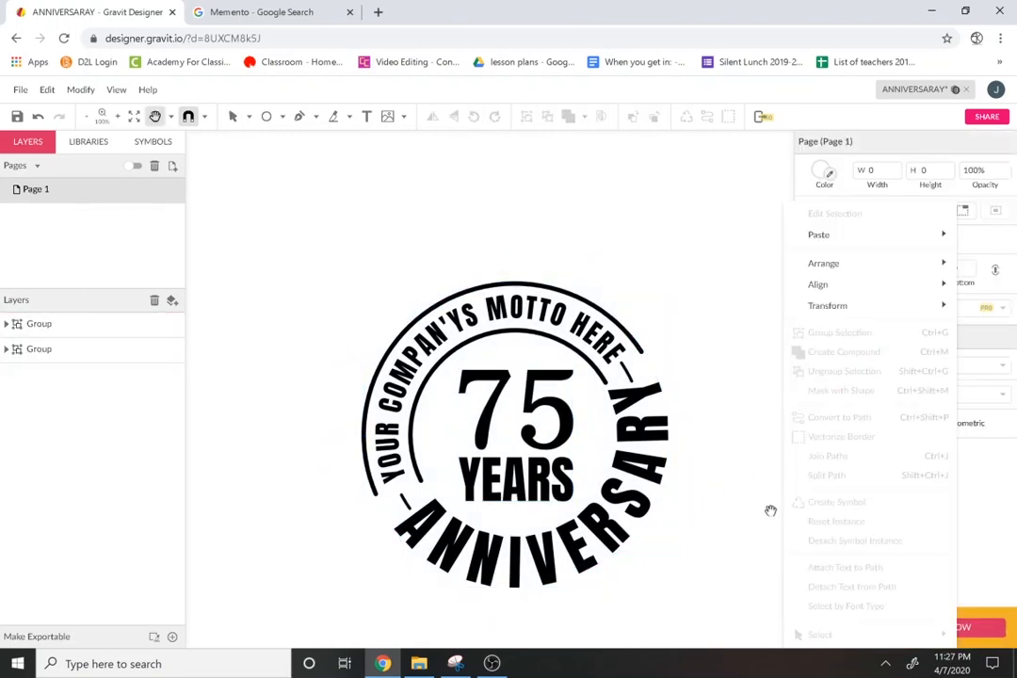
pyautogui.moveTo(767, 510); pyautogui.dragTo(669, 461)
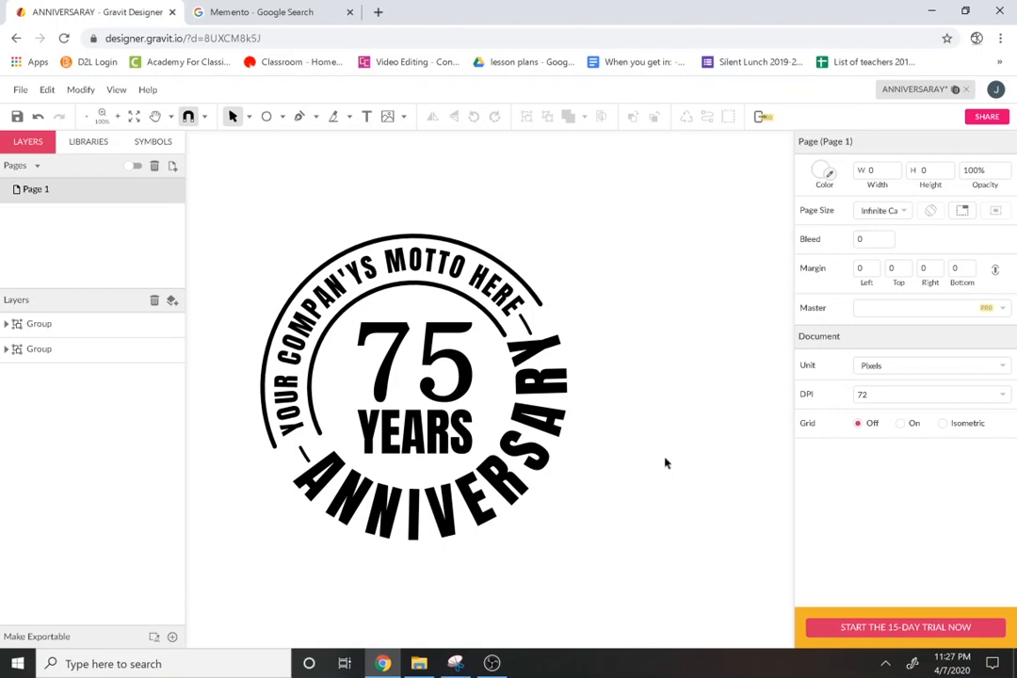
pyautogui.click(491, 664)
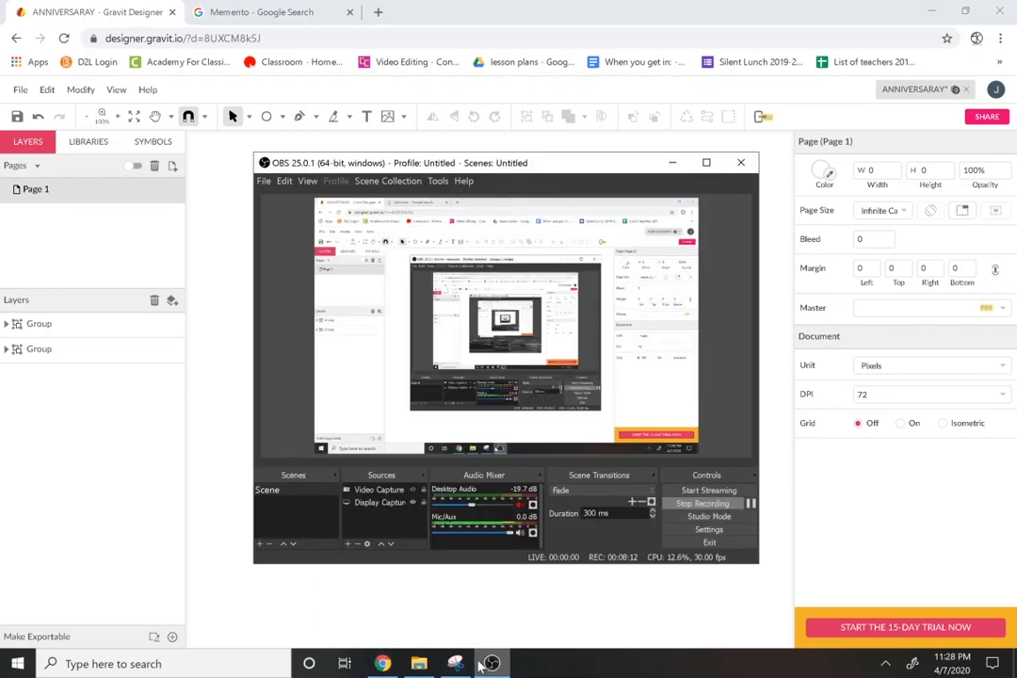